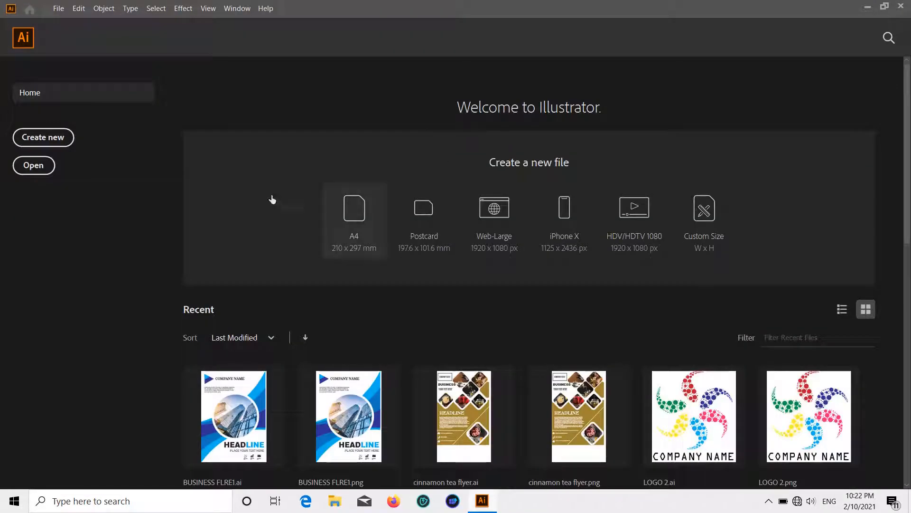
- Create a new portrait A4 document, 8.268 by 11.693 in, with one artboard
click(64, 143)
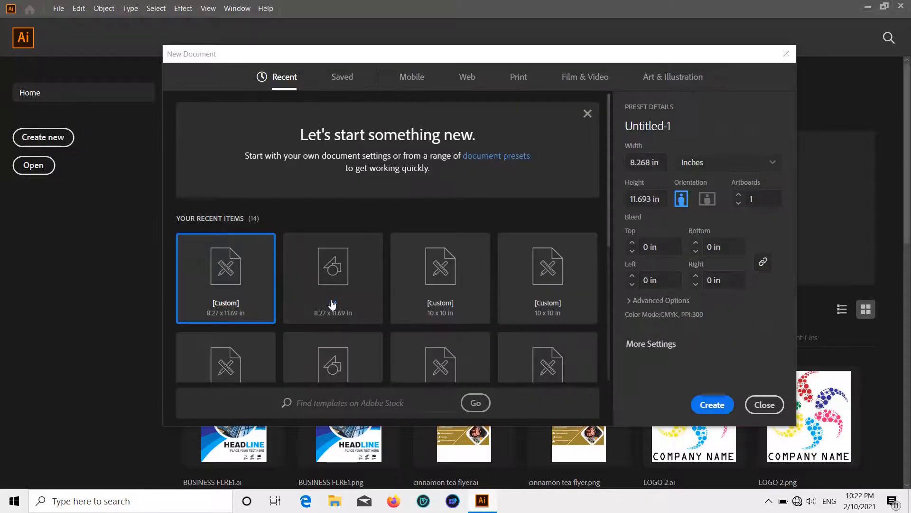
click(332, 305)
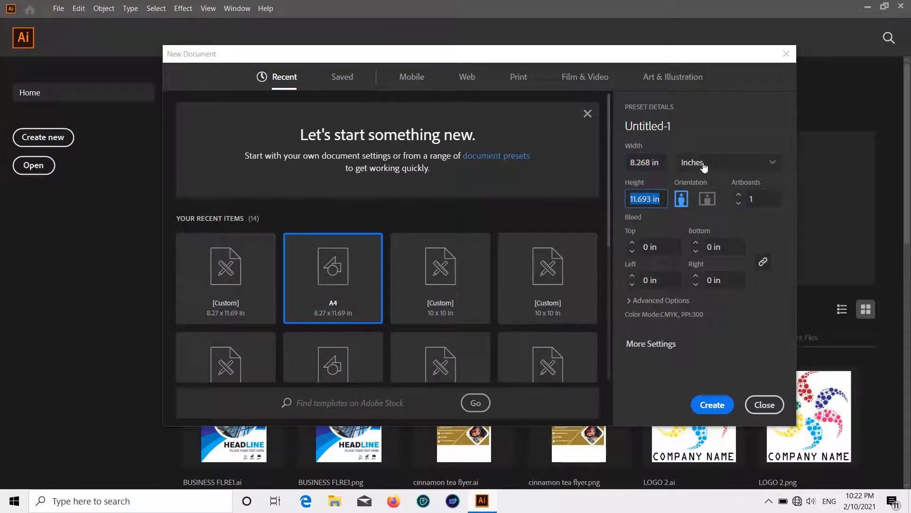
click(725, 404)
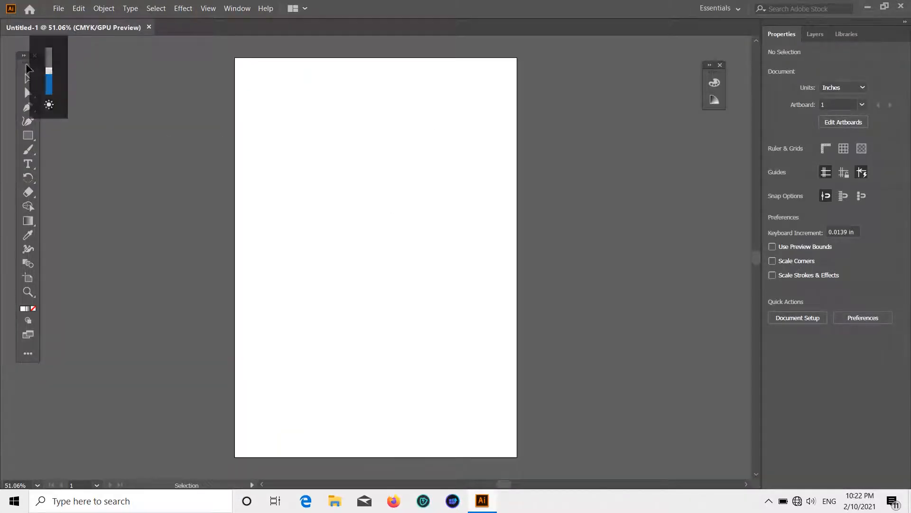
- Draw a white background rectangle covering the whole artboard and remove its stroke
key(m)
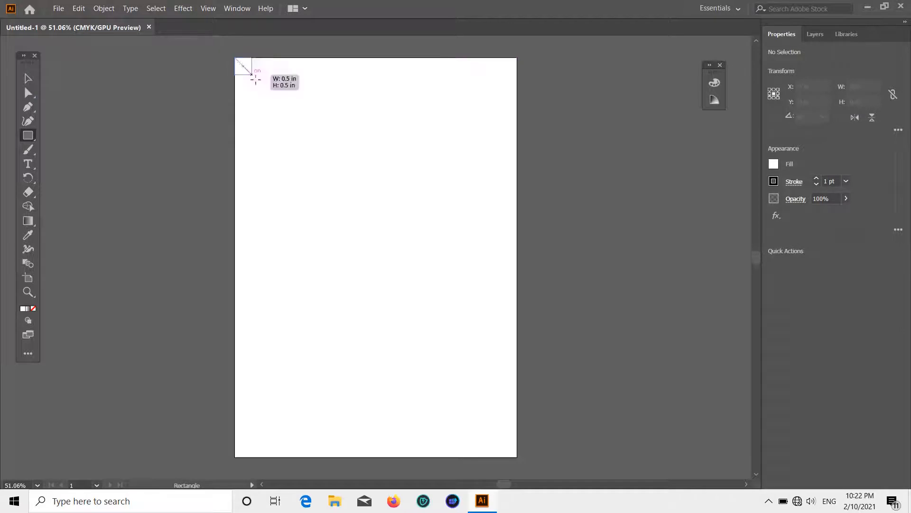
drag(256, 79, 517, 457)
click(773, 182)
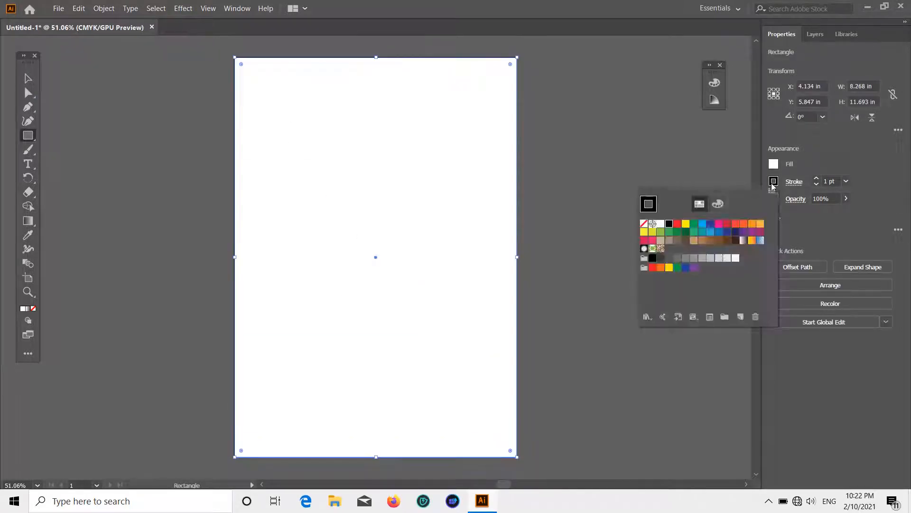
click(644, 224)
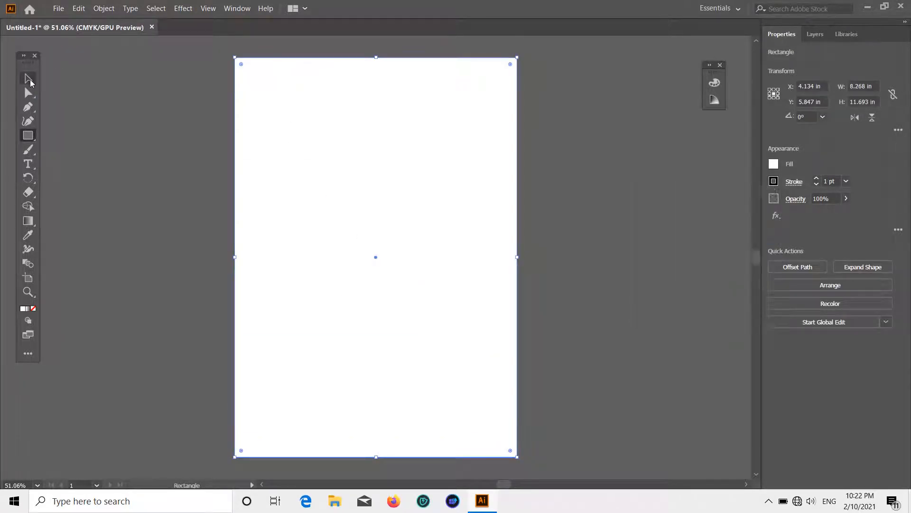
click(67, 123)
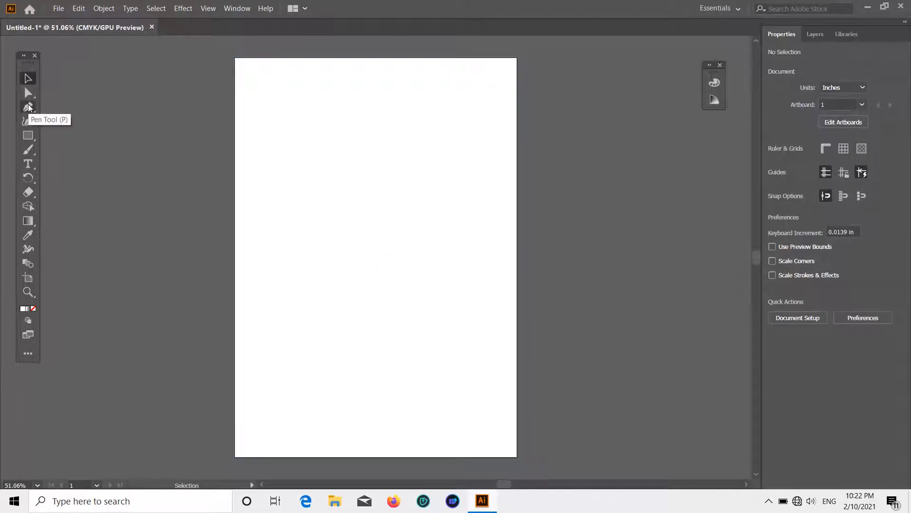
- Draw a full-width rectangle about 4.74 in high across the upper half of the page and fill it dark blue
click(28, 137)
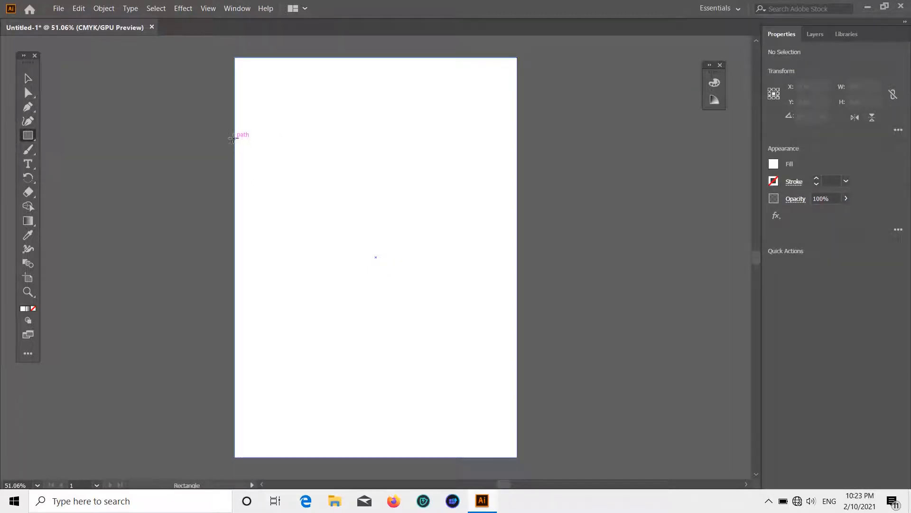
mouse_move(234, 114)
mouse_down()
mouse_move(423, 233)
mouse_move(518, 253)
mouse_move(518, 276)
mouse_up()
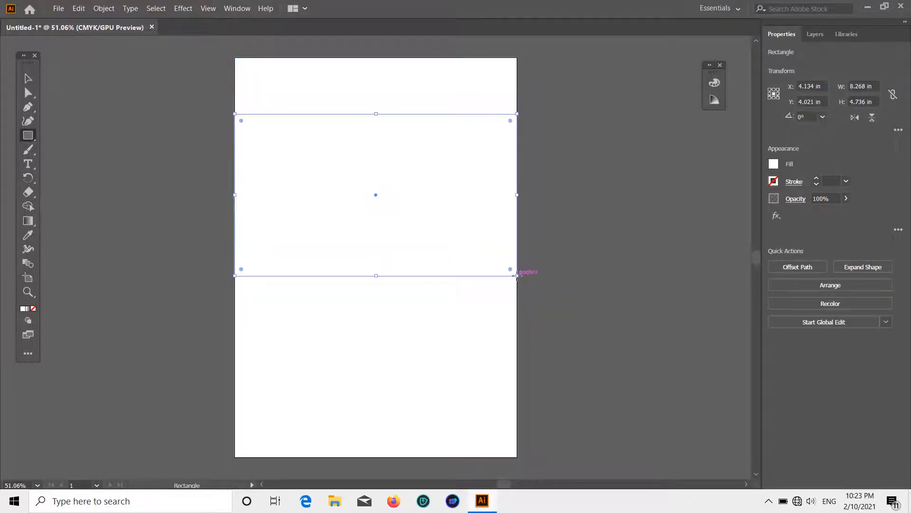
click(773, 164)
click(709, 207)
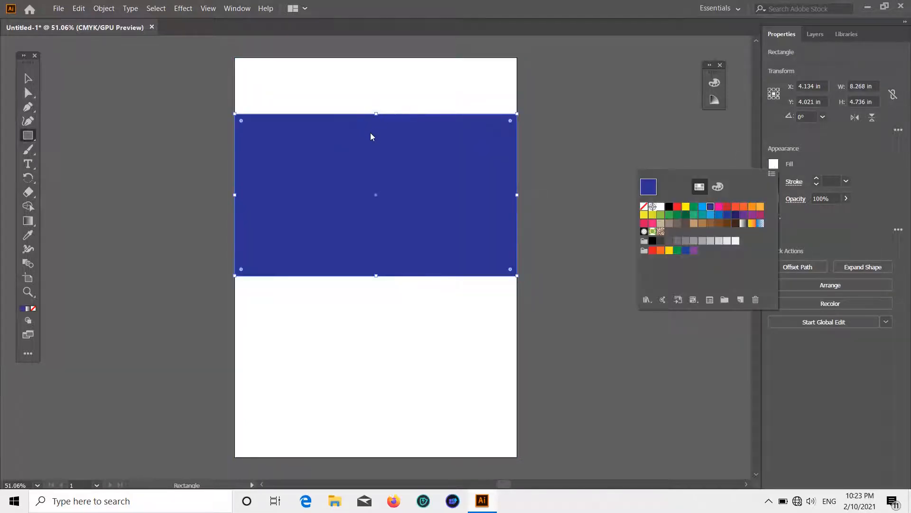
click(27, 76)
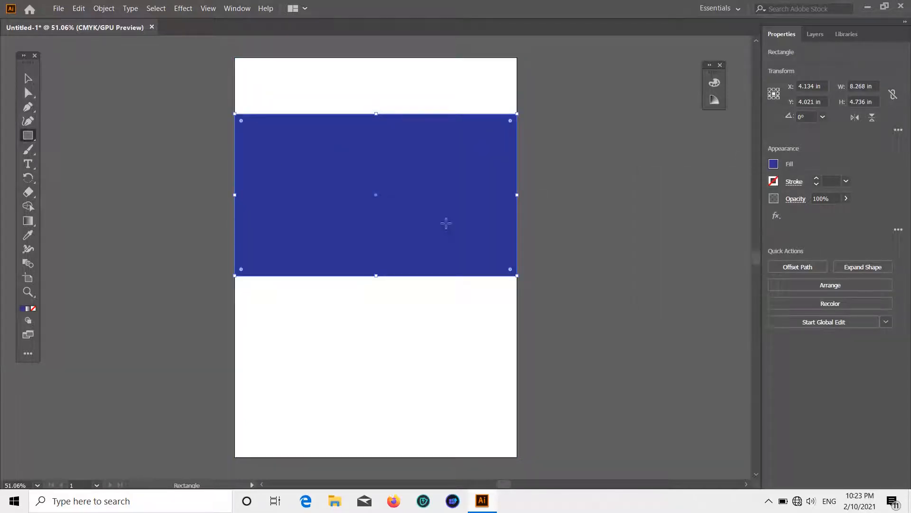
click(101, 108)
- Draw a hexagon about 3.44 by 3.01 in over the left edge of the blue band and fill it red
scroll(169, 196, down, 1)
click(27, 136)
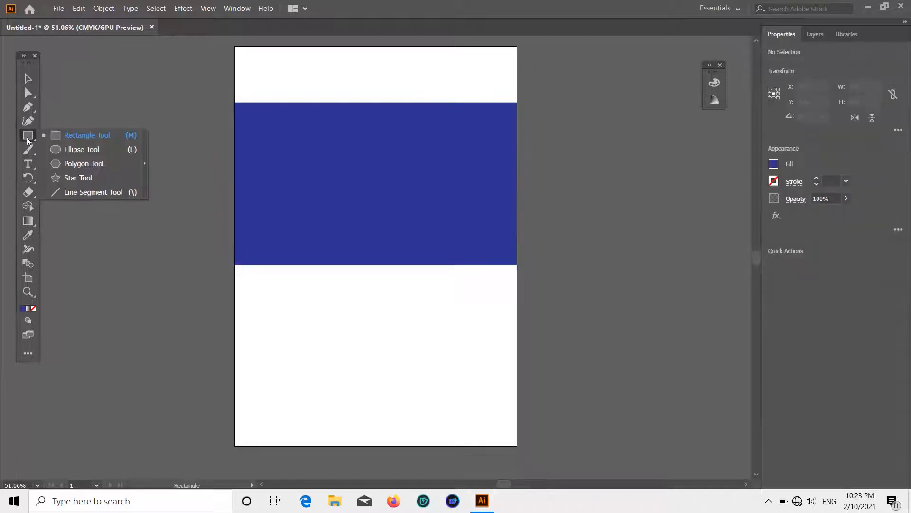
click(89, 164)
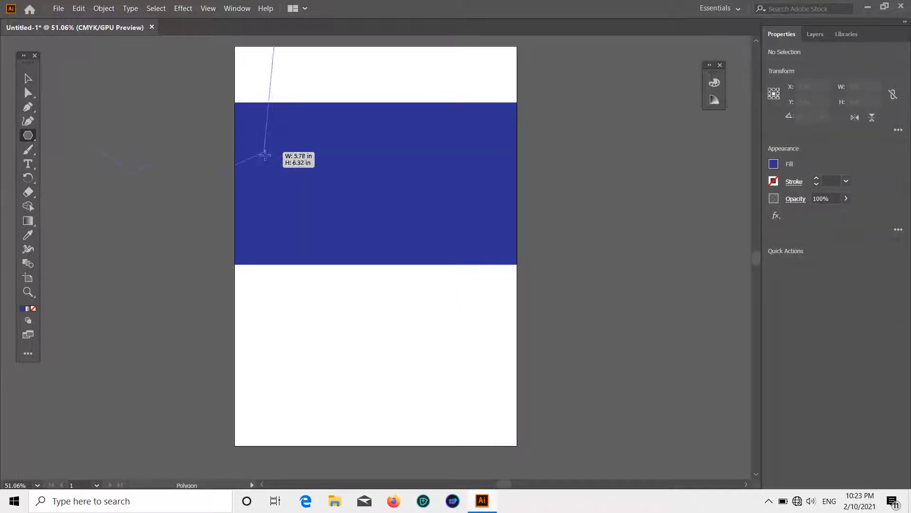
mouse_move(265, 155)
mouse_down()
mouse_move(218, 98)
mouse_move(234, 87)
mouse_move(200, 206)
mouse_up()
click(781, 165)
click(703, 207)
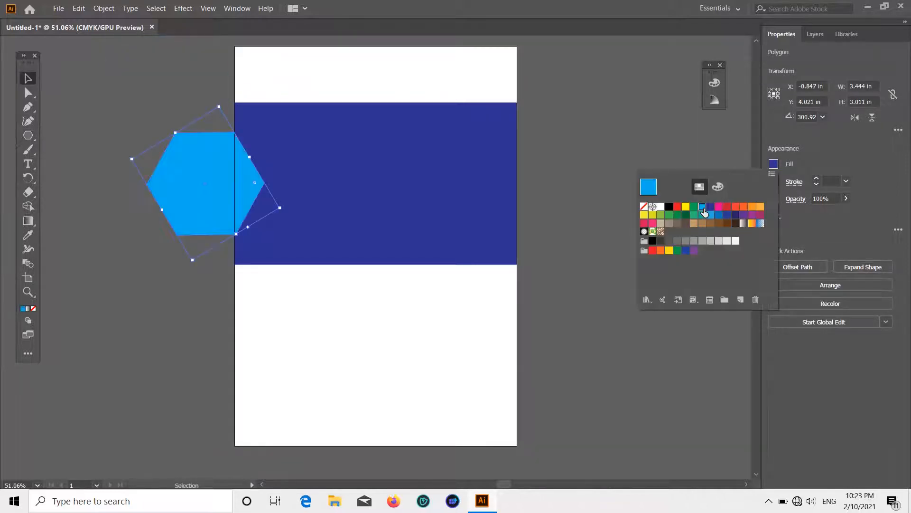
click(746, 207)
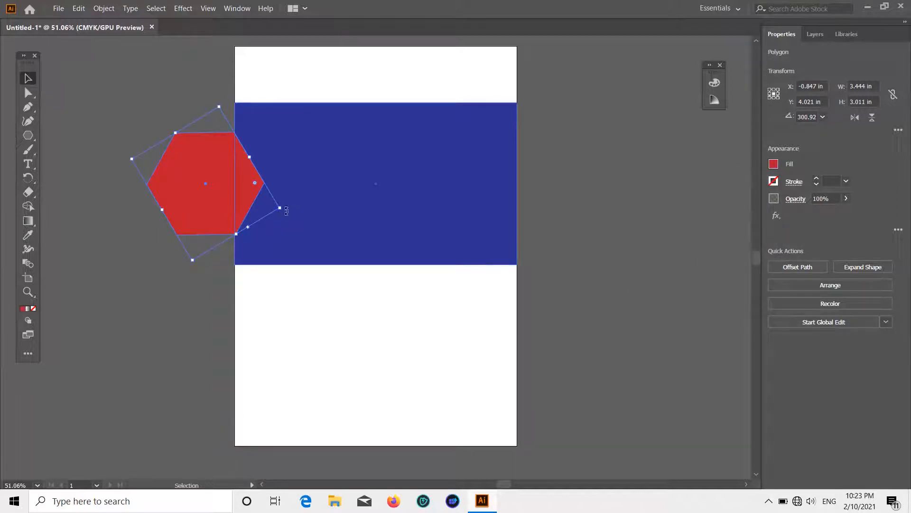
- Enlarge the red hexagon to about 6.23 by 5.59 in so it extends above and below the blue band at the page's left edge
drag(281, 210, 306, 261)
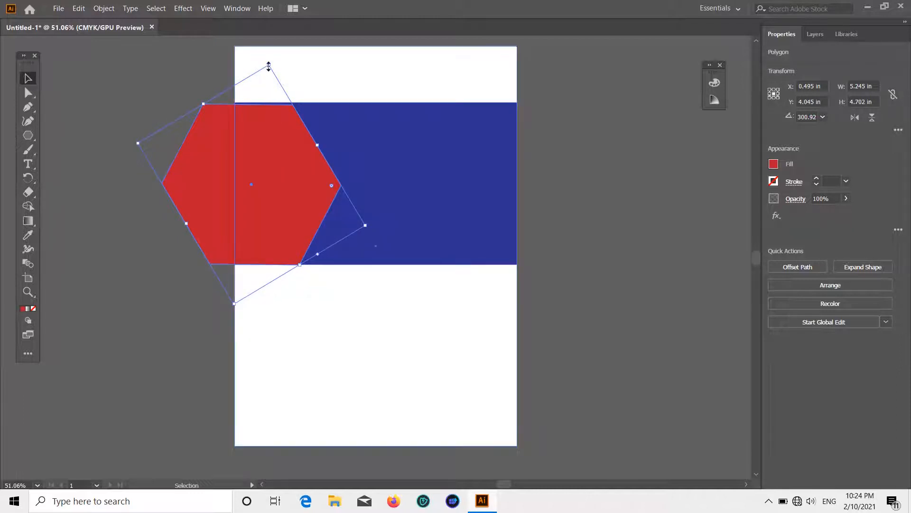
drag(269, 65, 269, 61)
click(179, 137)
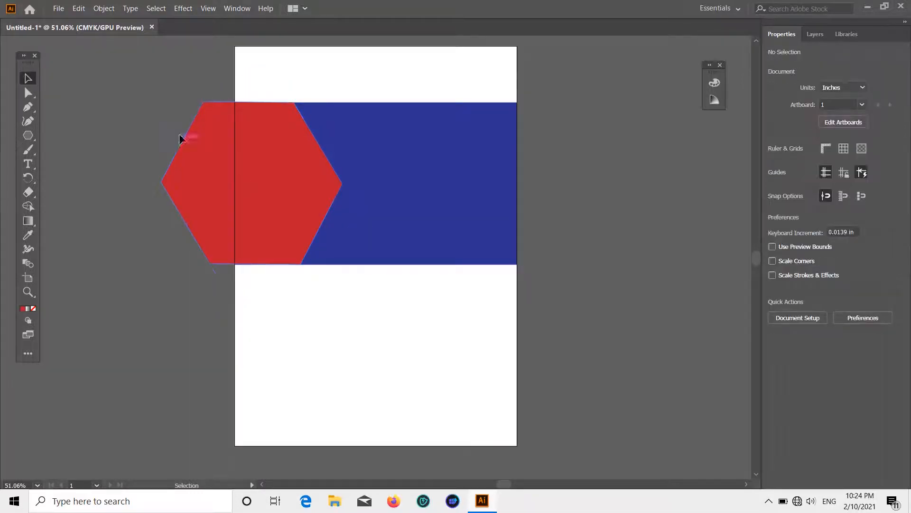
click(263, 209)
drag(234, 304, 238, 366)
drag(249, 261, 252, 244)
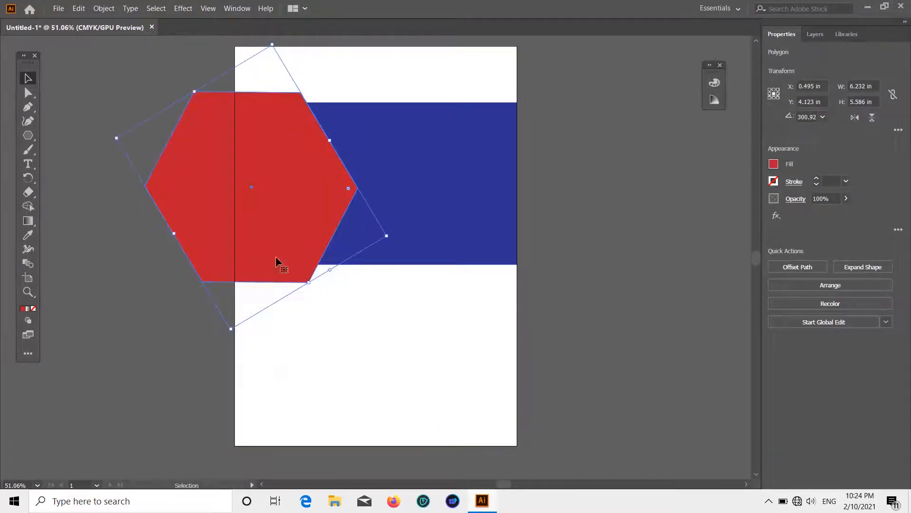
click(96, 150)
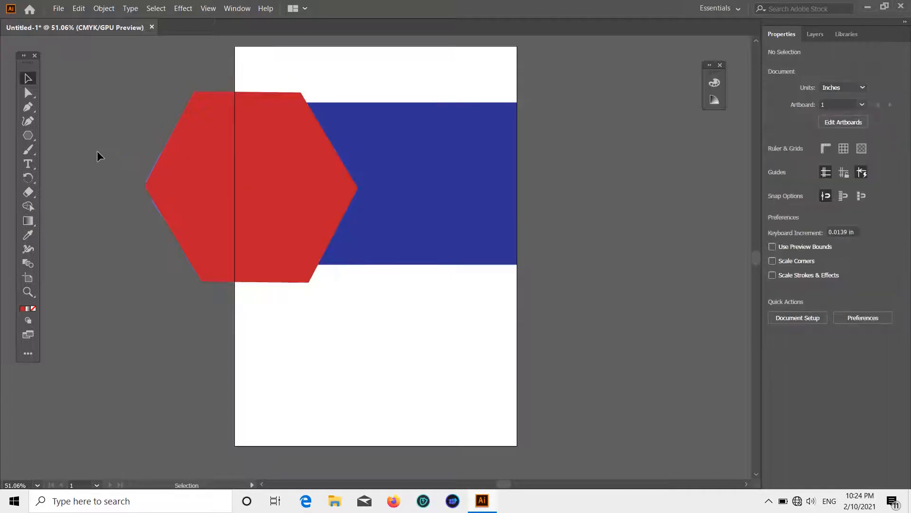
- Place a copy of the blue rectangle about 4 in below the original
click(405, 158)
drag(405, 163, 411, 297)
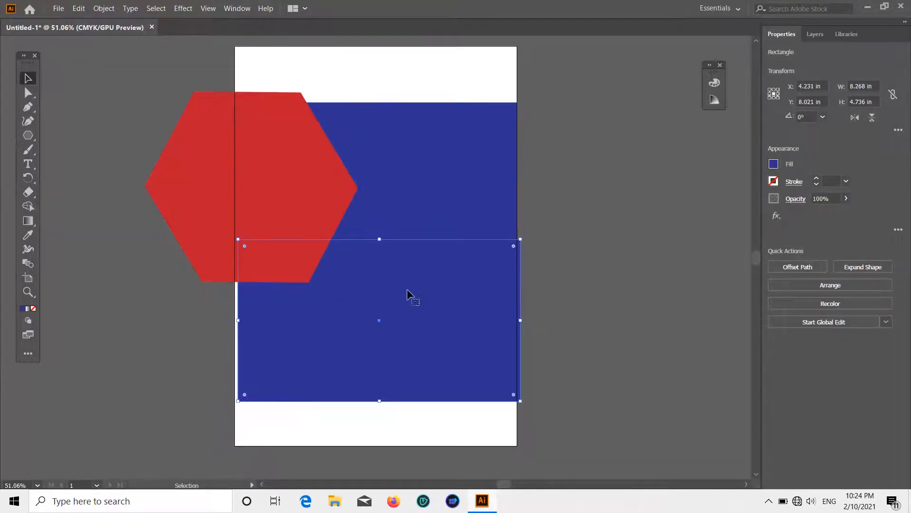
click(395, 178)
click(603, 128)
- Make a clipping mask from the red hexagon and the original blue rectangle
click(425, 164)
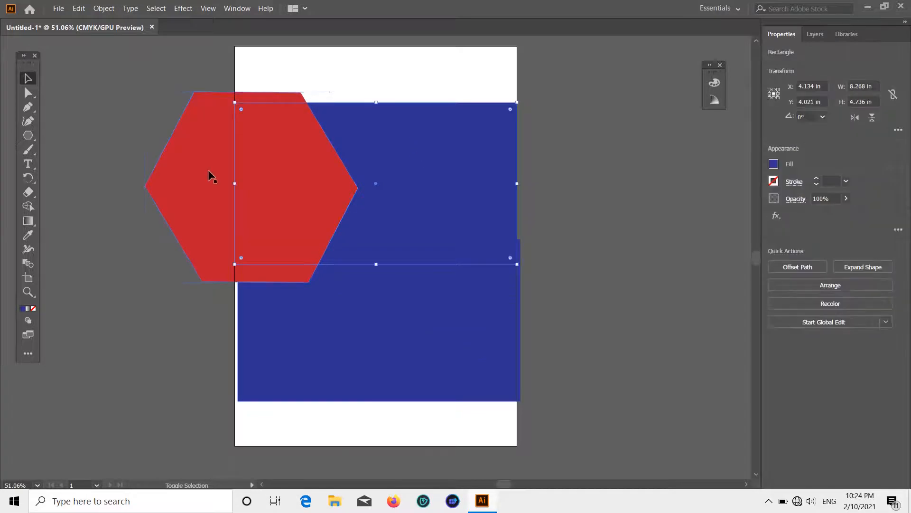
shift+click(212, 175)
right_click(210, 170)
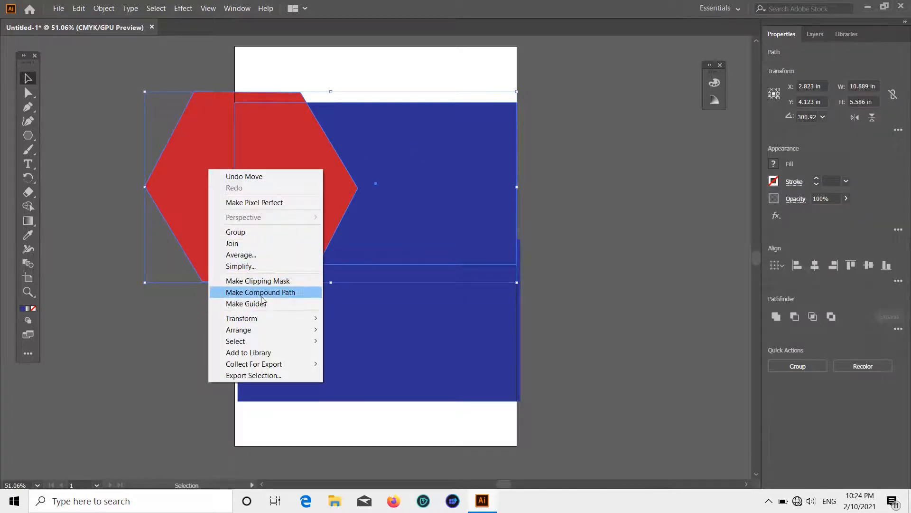
click(256, 281)
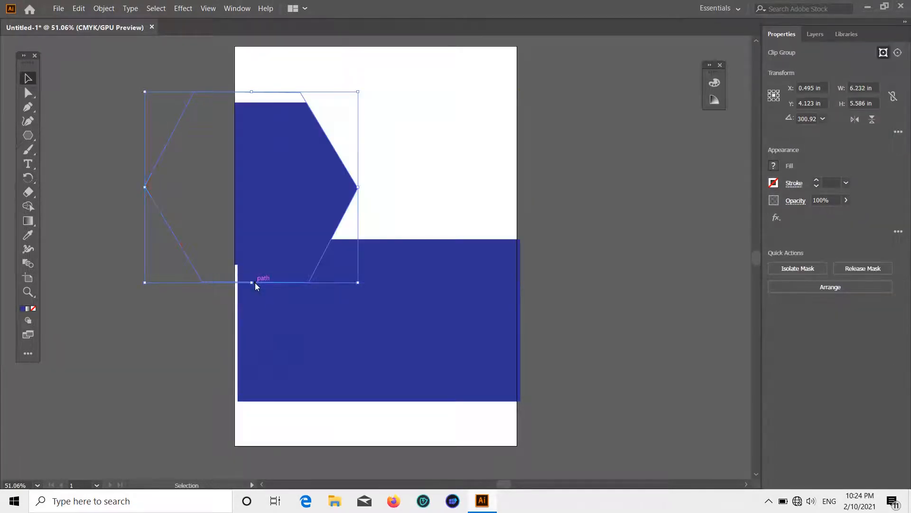
click(545, 206)
- Try a light blue fill on the clipped hexagon group and undo it
click(328, 199)
click(774, 166)
click(703, 210)
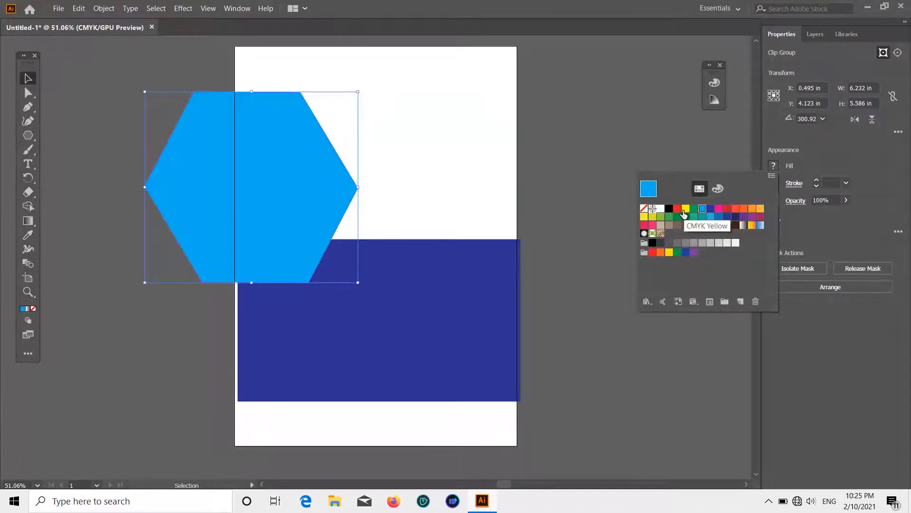
key(Escape)
key(ctrl+z)
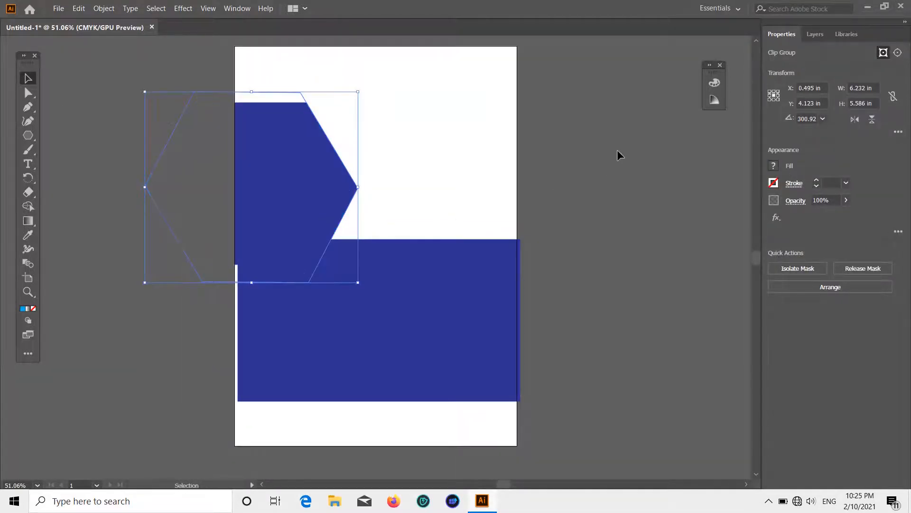
- Move the blue rectangle copy up so it overlaps the clipped hexagon and spans the page width
click(619, 154)
drag(442, 318, 440, 224)
right_click(274, 113)
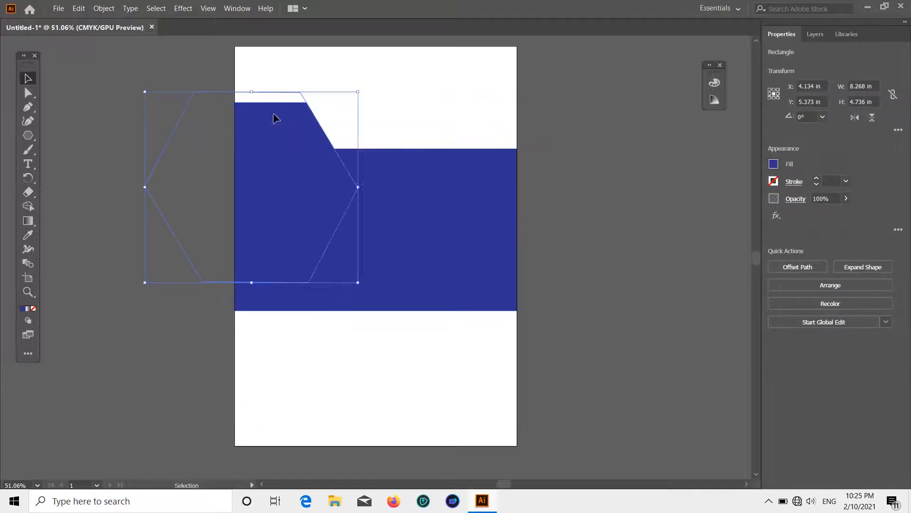
click(599, 180)
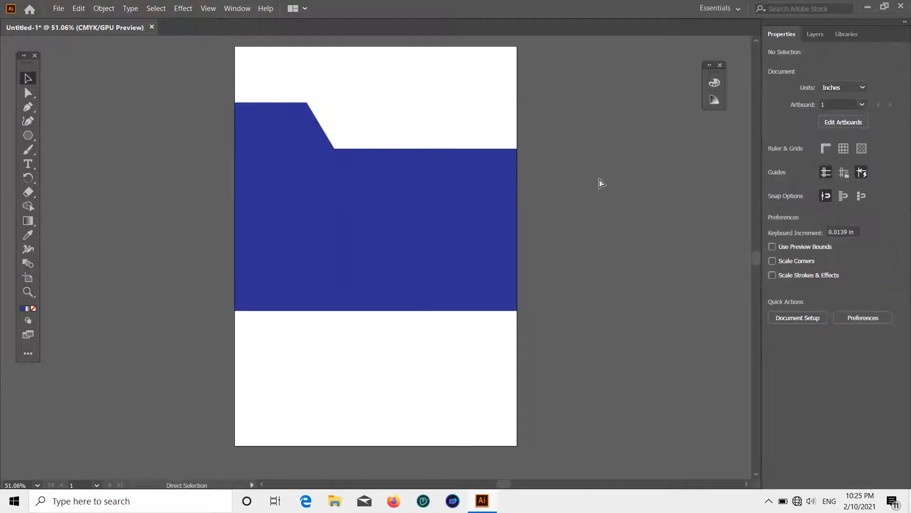
- Undo the rectangle moves, the clipping mask and the rectangle copy
key(ctrl+z)
key(ctrl+z)
key(ctrl+z)
key(ctrl+z)
click(597, 184)
drag(432, 192, 446, 213)
key(ctrl+z)
click(545, 155)
scroll(545, 155, down, 1)
scroll(407, 186, up, 2)
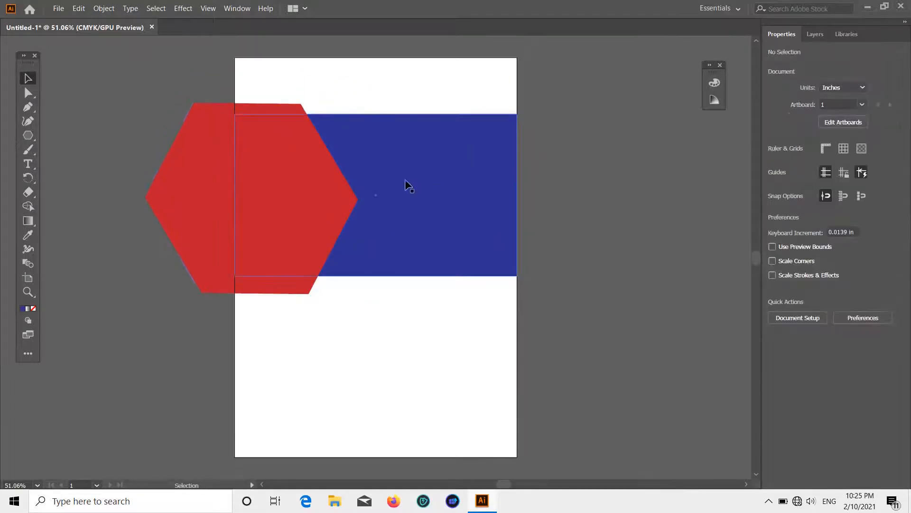
- Add anchor points to the red hexagon where its upper and lower edges cross the page's left edge
click(253, 166)
click(28, 121)
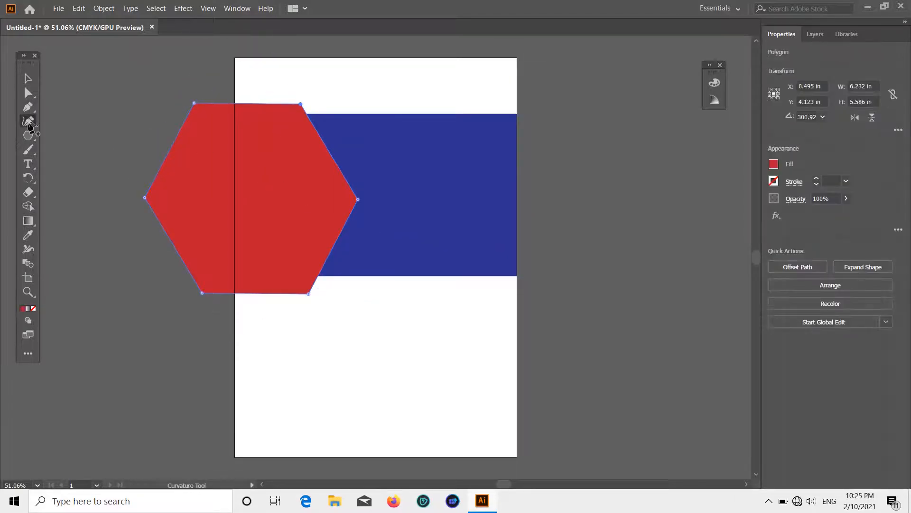
click(235, 103)
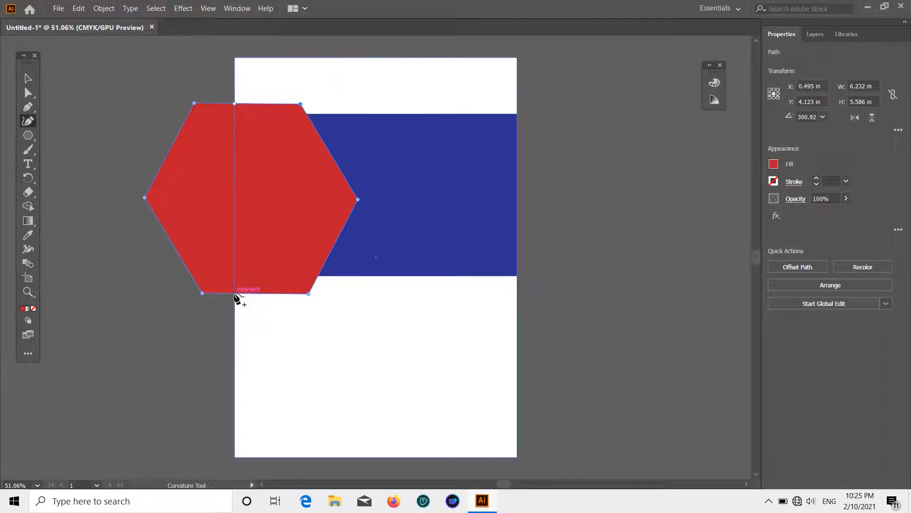
click(235, 293)
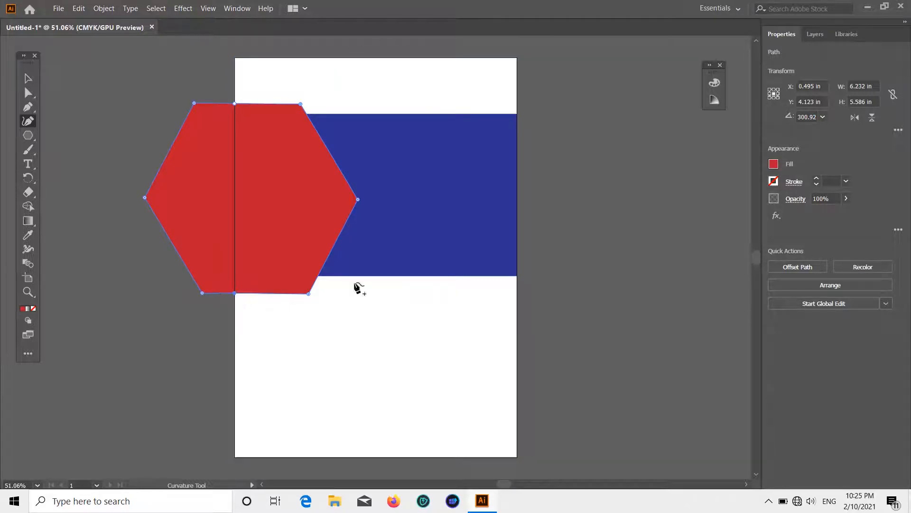
- Delete the hexagon's three anchor points that lie outside the page
click(195, 103)
click(145, 197)
click(203, 293)
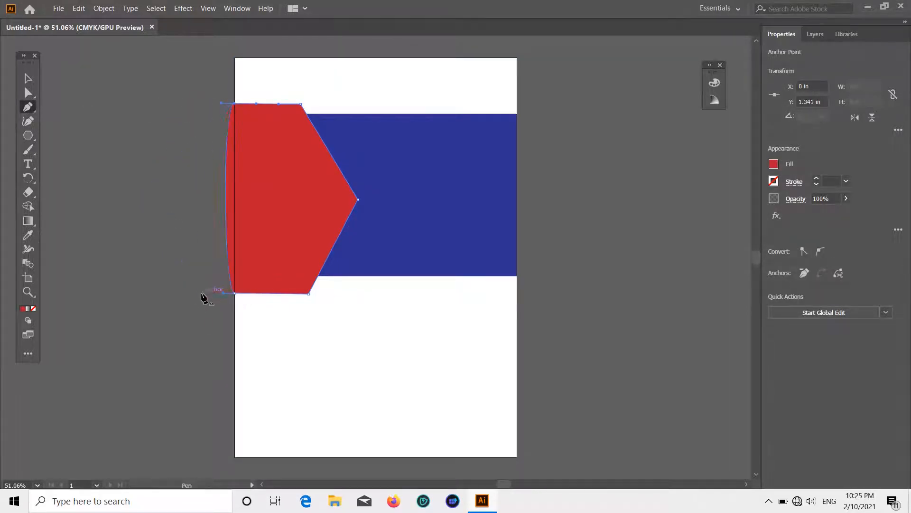
- Convert the two anchor points on the page's left edge to corners so the red shape ends straight along it, and deselect it
click(28, 121)
double_click(234, 294)
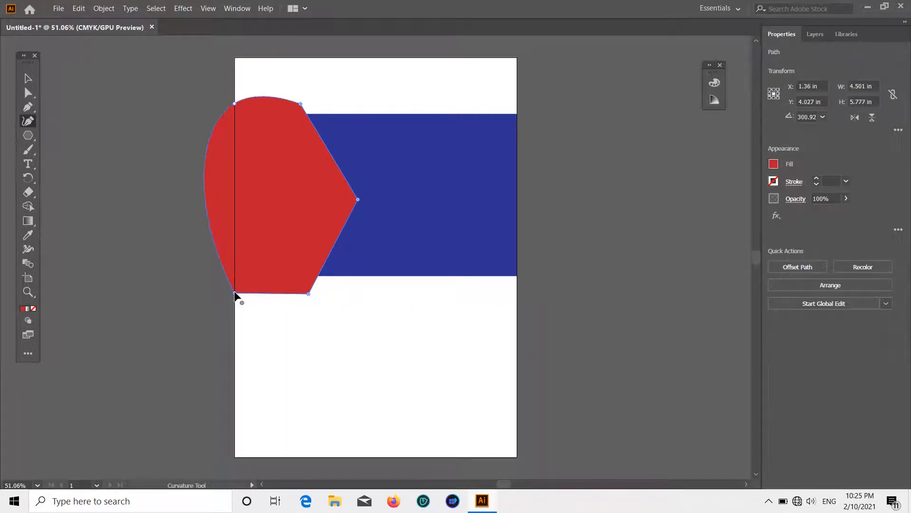
double_click(235, 294)
double_click(235, 104)
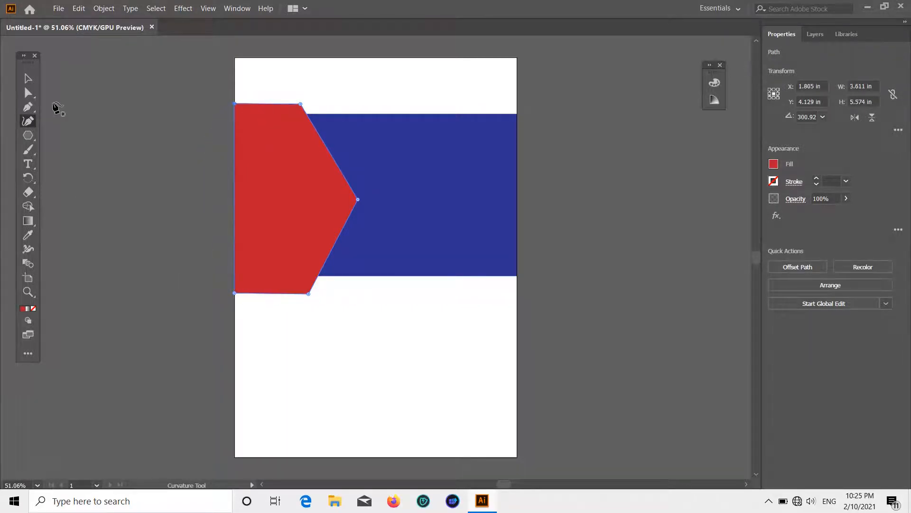
key(v)
click(83, 127)
- Place the photo of the smiling woman on the phone over the band and red shape, about 16.8 in wide and 5.6 in high
click(58, 8)
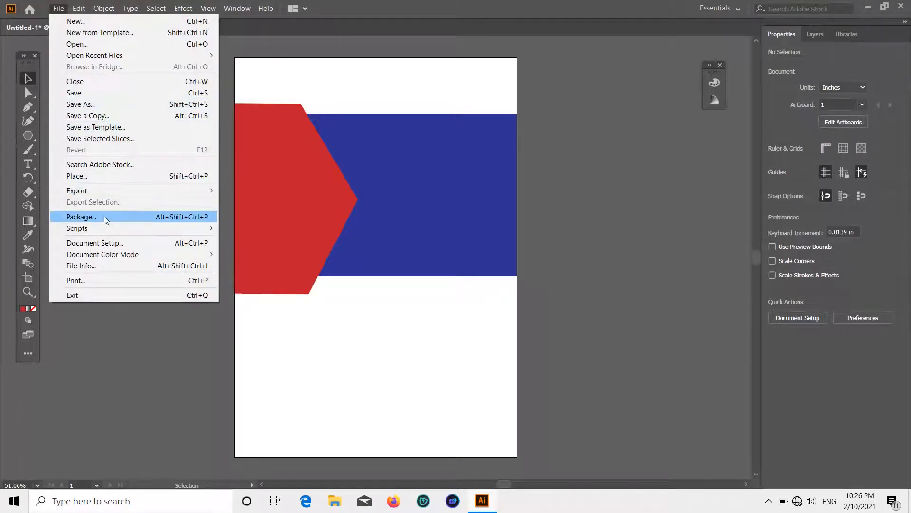
click(92, 176)
scroll(76, 160, up, 4)
click(48, 92)
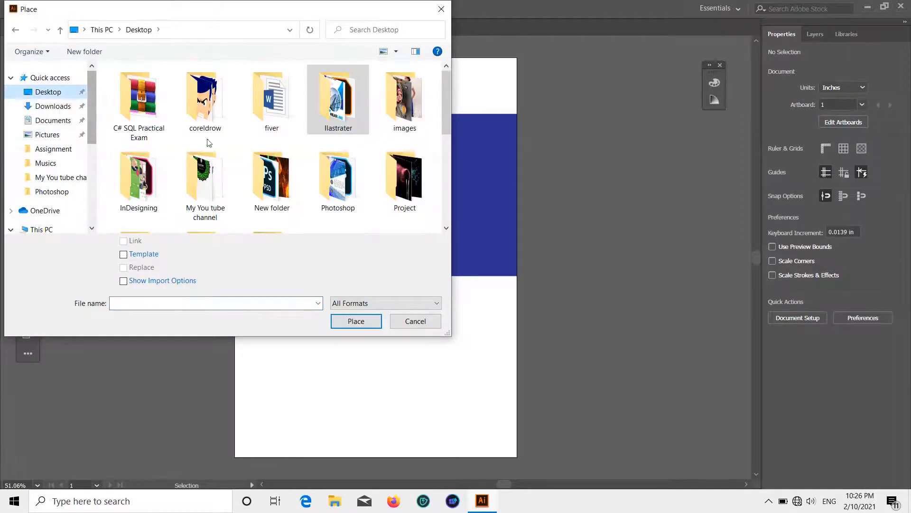
scroll(209, 144, down, 3)
double_click(338, 166)
drag(185, 103, 648, 398)
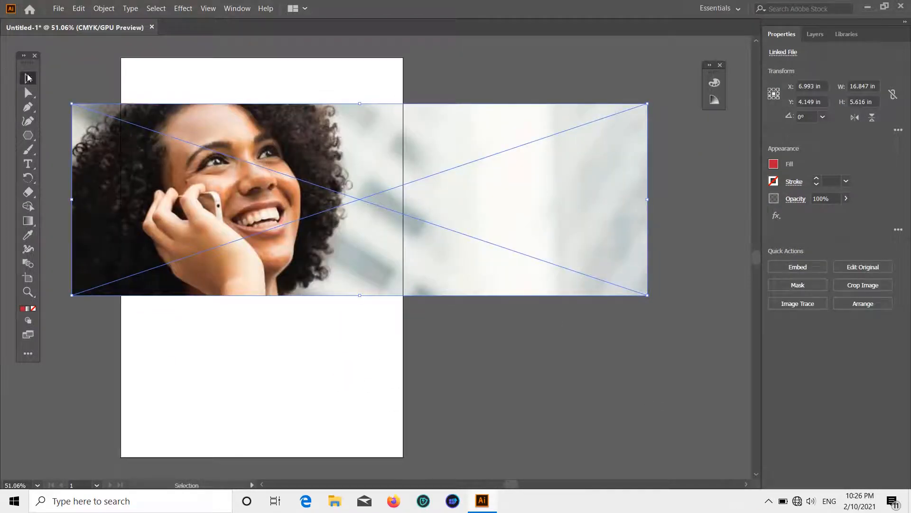
- Scale the photo to about 14.7 by 4.9 in and position it just below the upper edges of the blue band and red shape
drag(647, 104, 573, 128)
drag(429, 195, 429, 175)
click(377, 101)
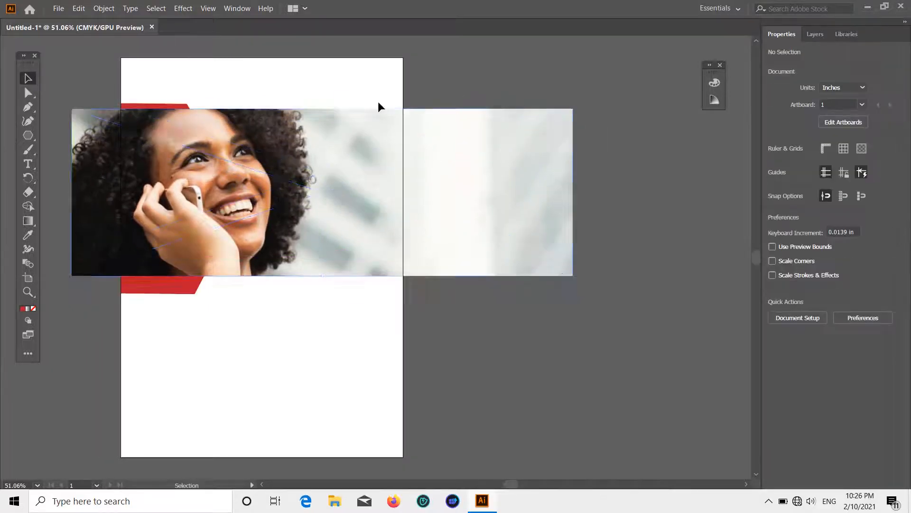
drag(367, 125, 367, 138)
- Bring the red shape to the front, above the photo
right_click(164, 109)
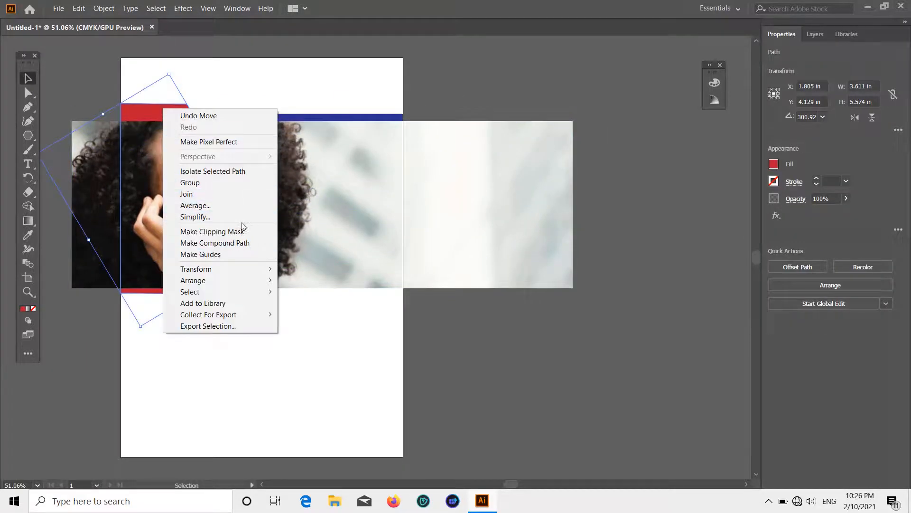
mouse_move(238, 281)
click(314, 280)
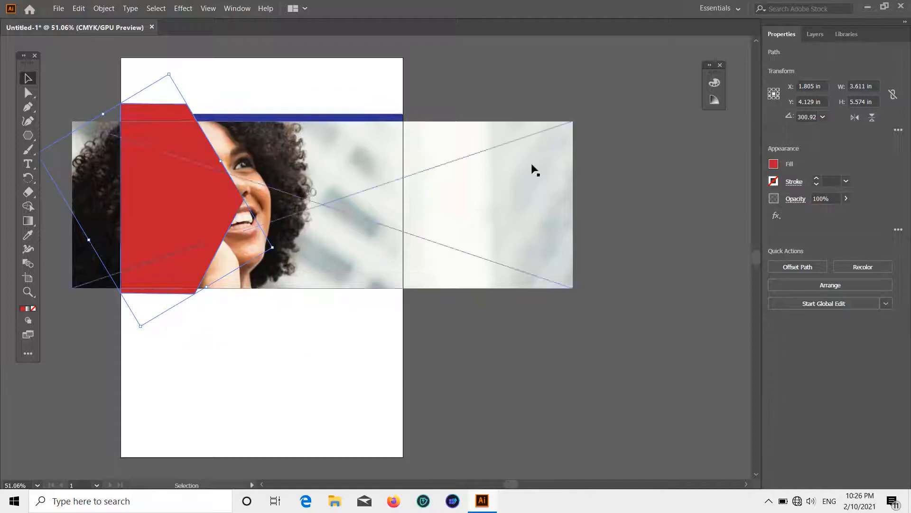
key(ctrl+shift+a)
click(241, 198)
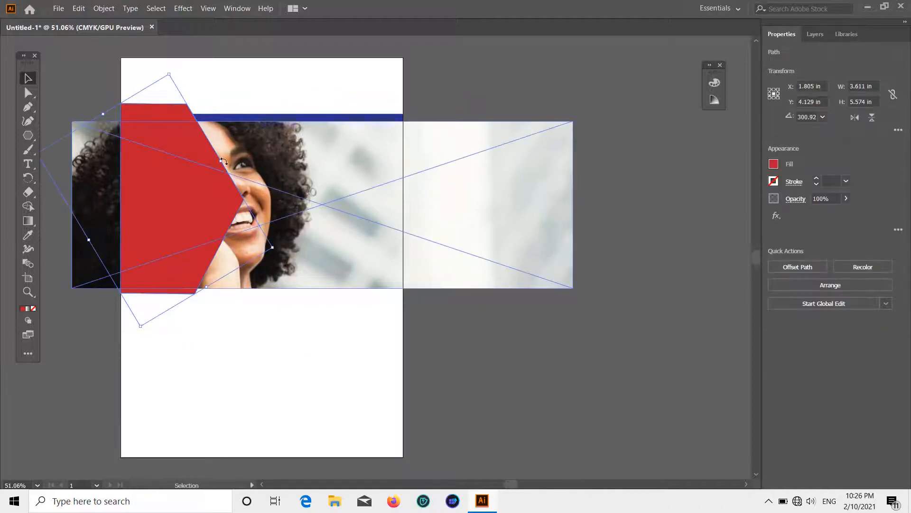
drag(273, 248, 308, 240)
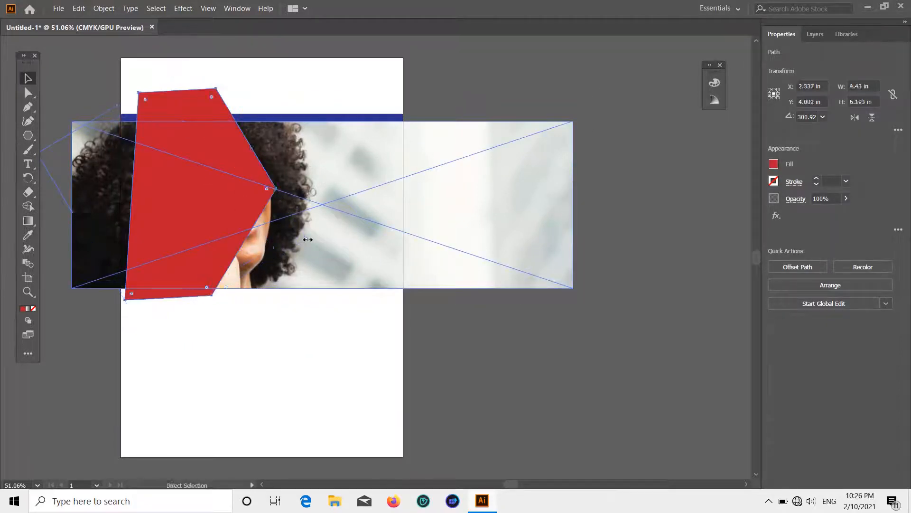
key(ctrl+z)
mouse_move(221, 161)
mouse_down()
mouse_move(234, 155)
mouse_move(222, 161)
mouse_up()
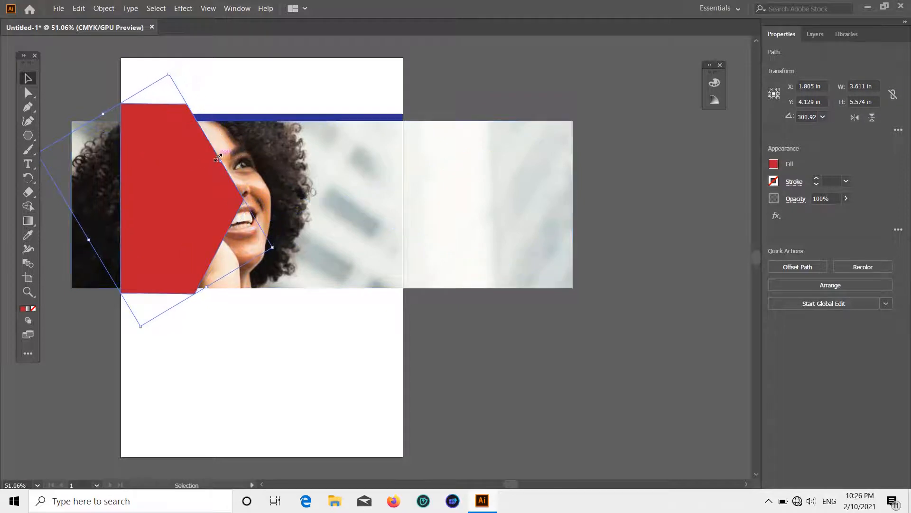
click(341, 221)
- Enlarge the red shape proportionally to about 5.6 by 8.6 in with its straight side on the page's left edge, and deselect it
click(149, 218)
drag(207, 287, 258, 359)
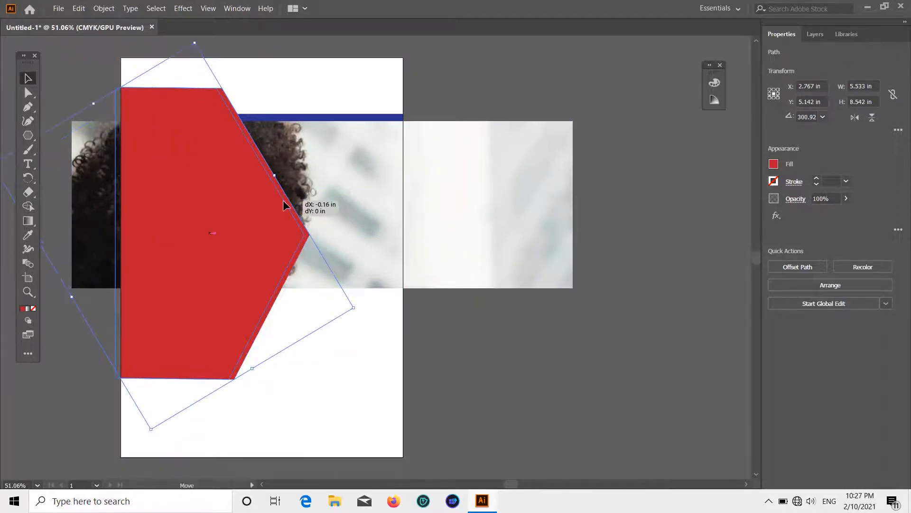
mouse_move(354, 308)
mouse_down()
mouse_move(270, 301)
mouse_move(357, 309)
mouse_up()
click(474, 246)
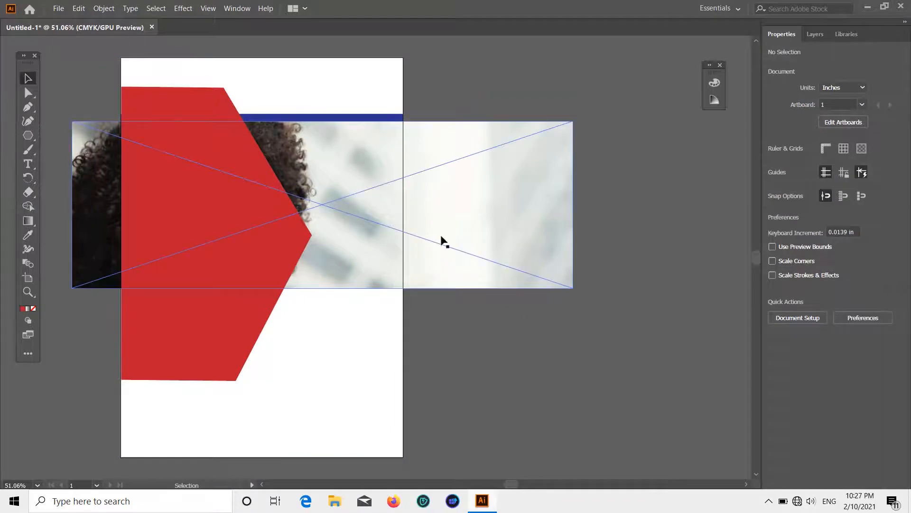
- Make a clipping mask from the red shape and the photo, and deselect the result
click(220, 187)
shift+click(322, 171)
right_click(322, 171)
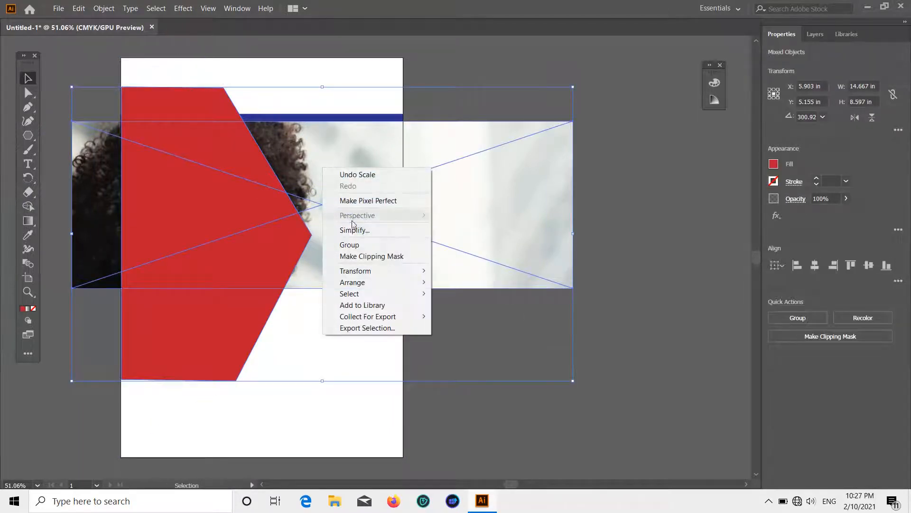
click(365, 257)
click(404, 209)
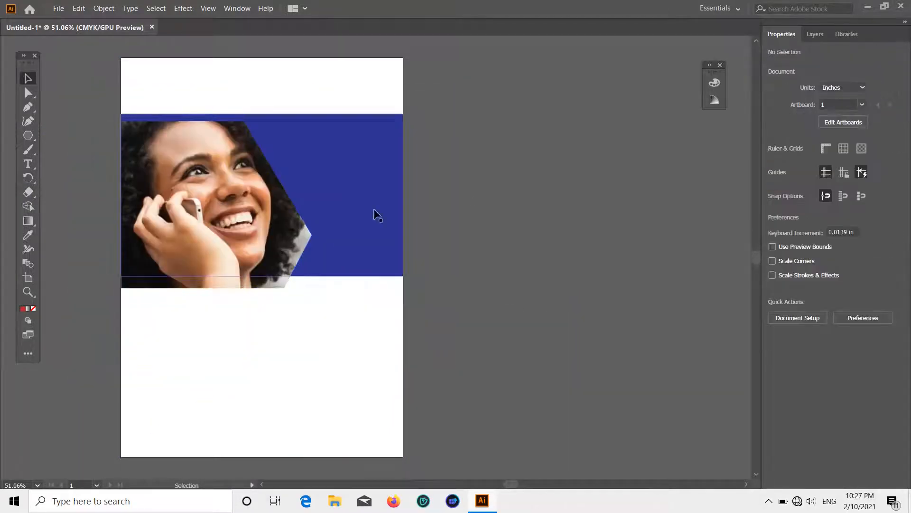
- Move the photo up inside its mask, leave isolation mode, and shift the clip group so the photo's top aligns with the blue band's
double_click(188, 189)
drag(189, 189, 188, 184)
click(661, 176)
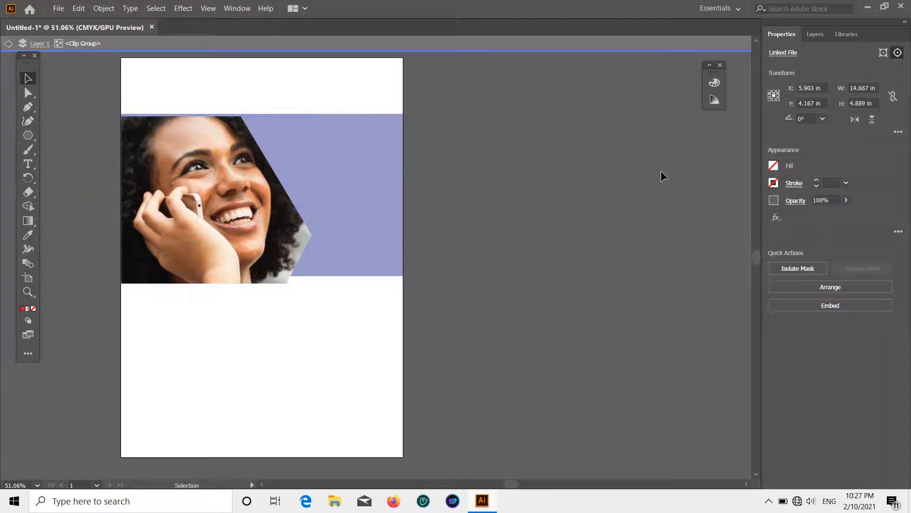
double_click(498, 65)
click(186, 175)
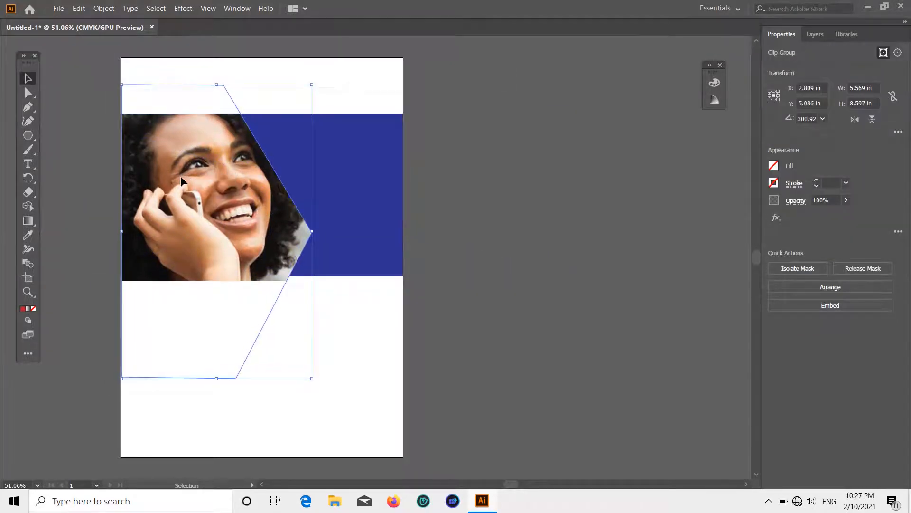
- Enlarge the photo inside the clipping mask to about 21.5 by 7.2 in, move it up, and exit isolation mode
double_click(180, 175)
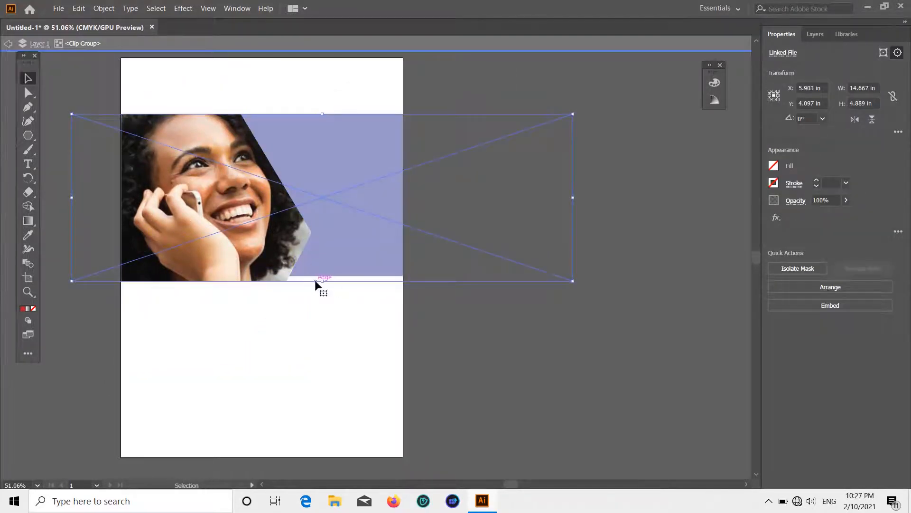
drag(316, 281, 328, 360)
drag(225, 235, 225, 220)
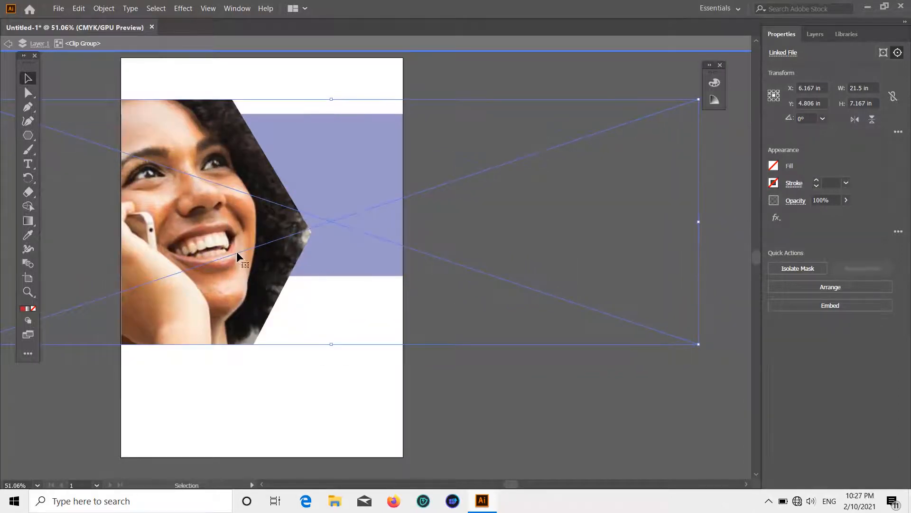
drag(237, 252, 238, 244)
double_click(565, 69)
- Scale the clip group down to about 4.5 by 6.9 in and move it up along the page's left edge over the blue band
click(187, 211)
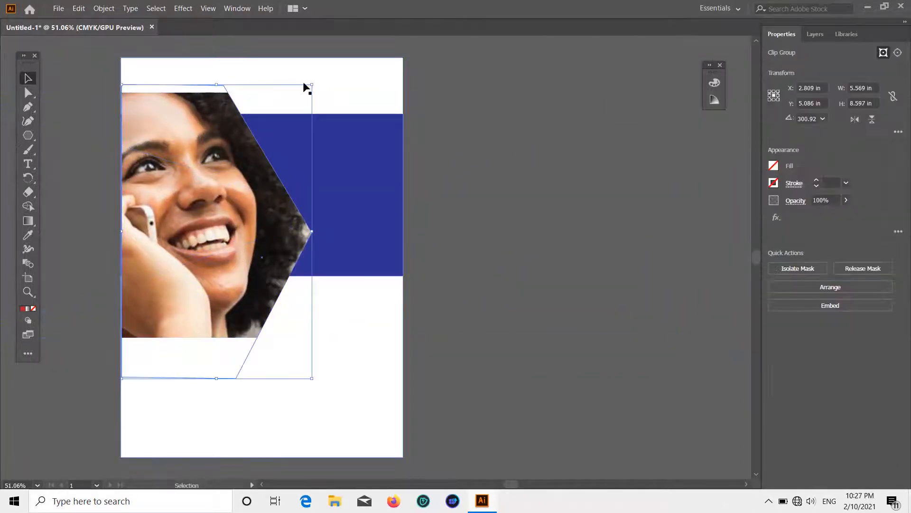
drag(313, 85, 277, 142)
drag(205, 242, 204, 196)
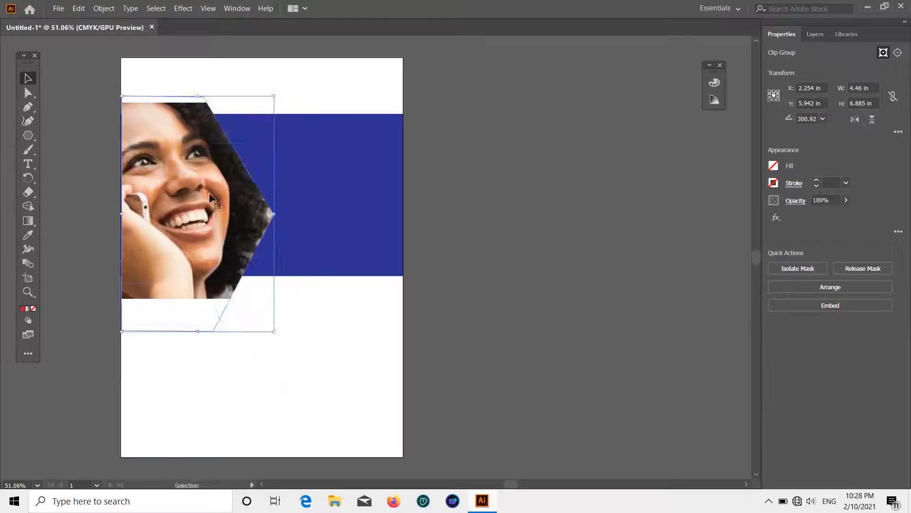
click(417, 219)
- Give the clip group a white stroke of 5 pt and deselect it
click(268, 216)
click(774, 183)
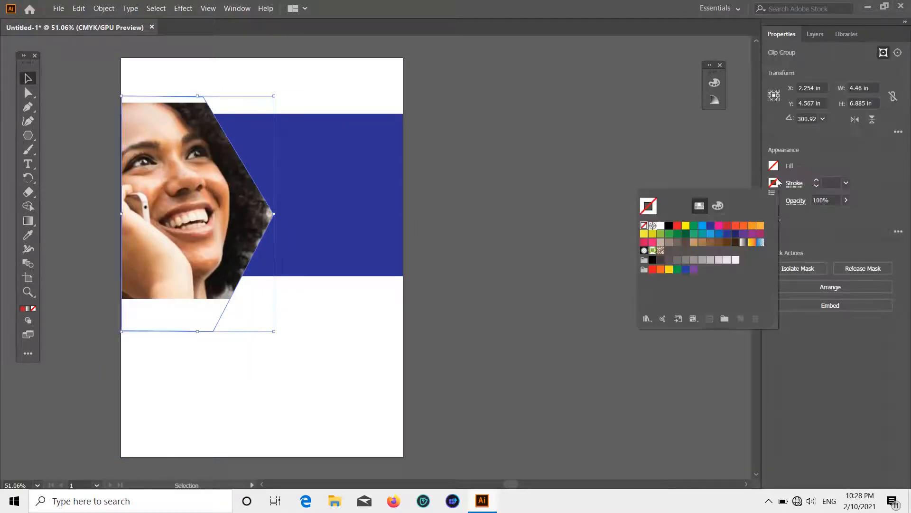
click(661, 226)
click(847, 183)
click(869, 291)
click(577, 247)
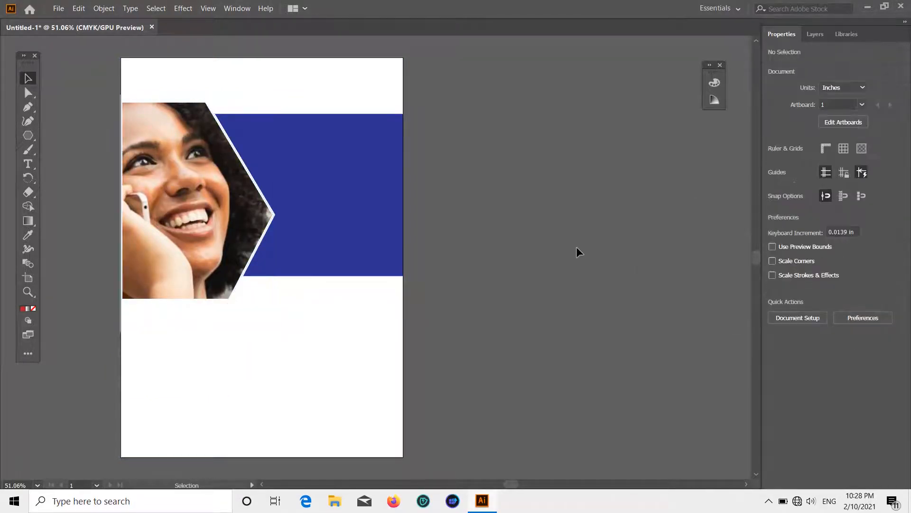
- Increase the clip group's white stroke to 6 pt
click(216, 209)
click(847, 183)
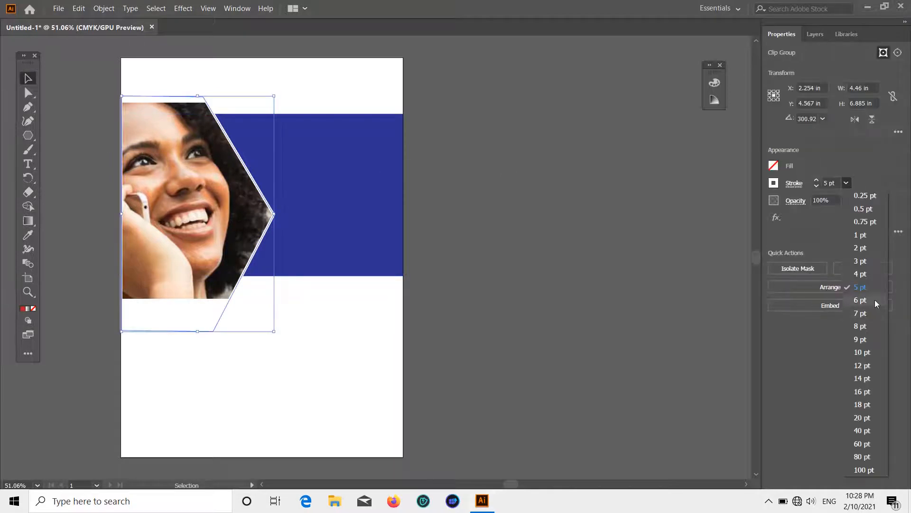
click(864, 302)
click(635, 222)
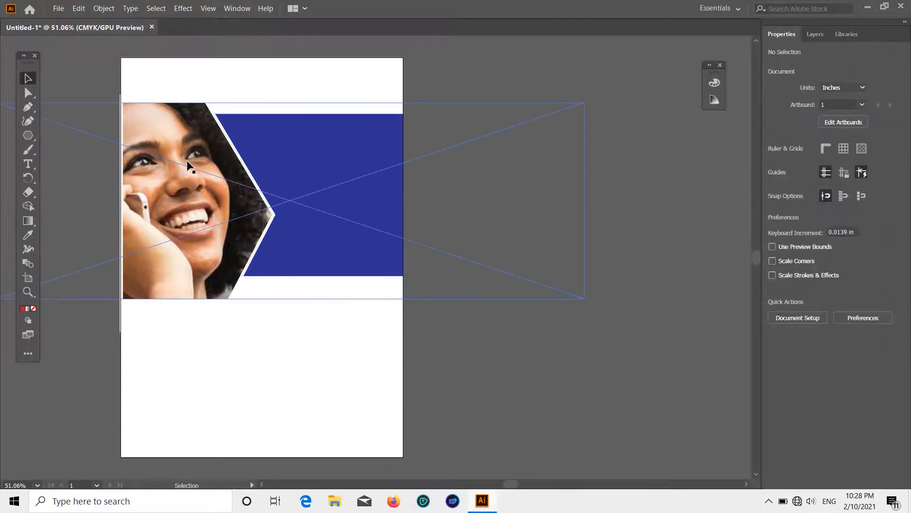
click(212, 180)
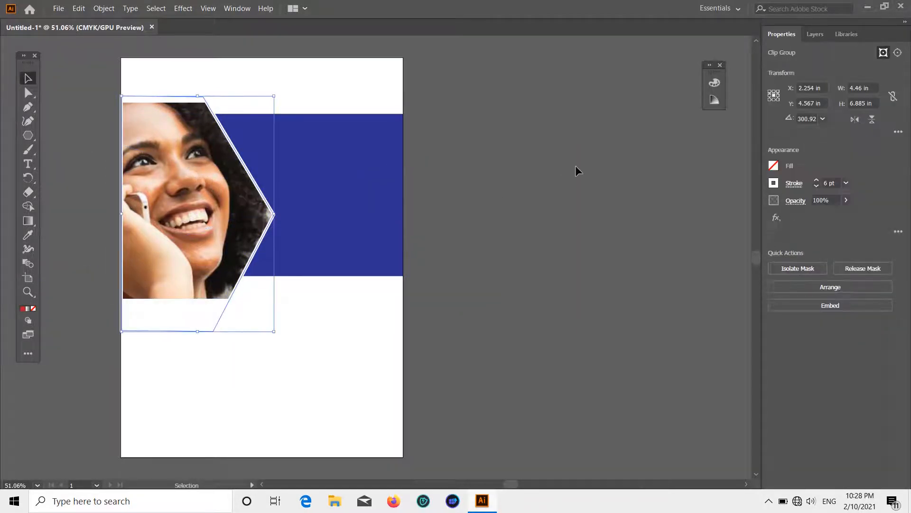
click(576, 166)
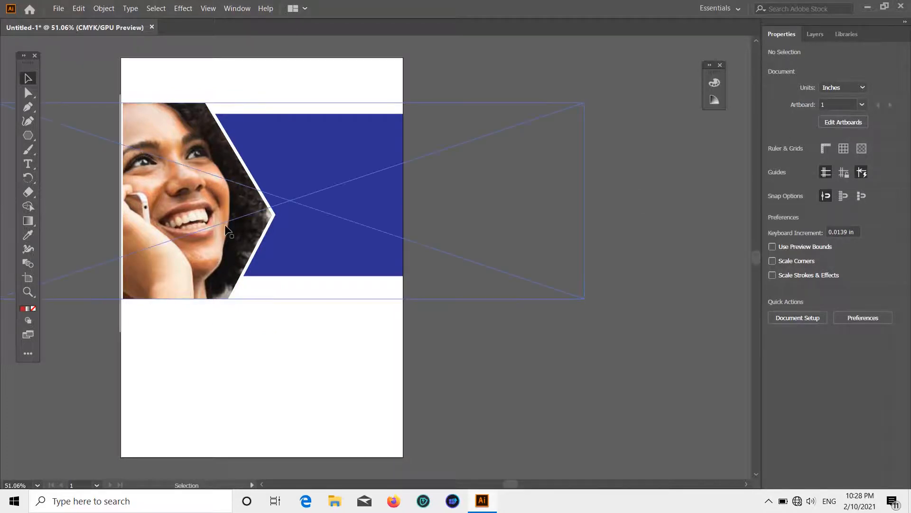
- Nudge the clip group slightly to the right, and undo the move along with the stroke weight changes
click(246, 225)
click(630, 197)
drag(198, 212, 201, 212)
click(553, 146)
key(ctrl+z)
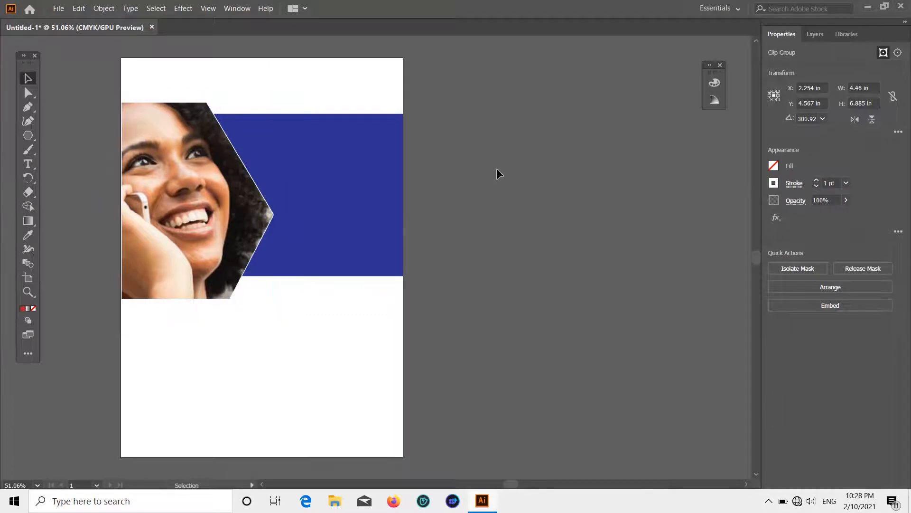
click(497, 169)
key(ctrl+z)
- Set the weight of the white stroke around the clipped photo to 6 pt and deselect it
click(845, 182)
click(875, 247)
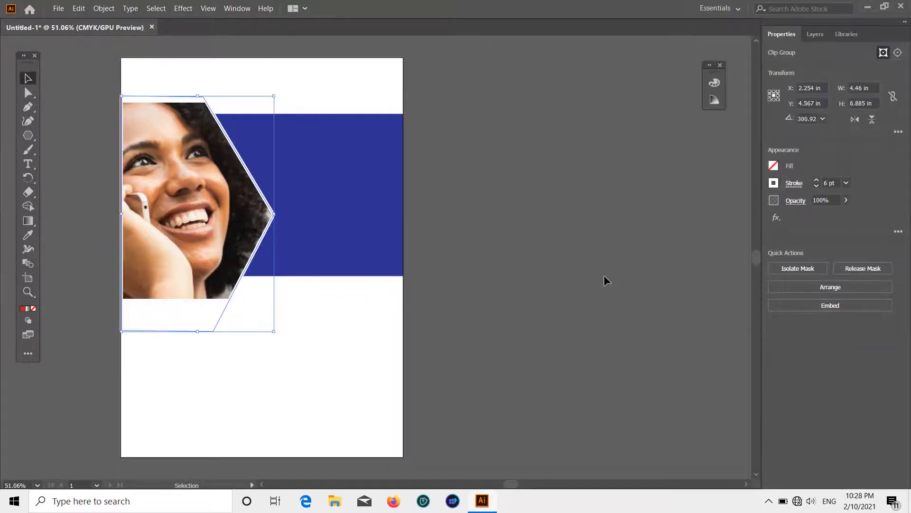
click(580, 264)
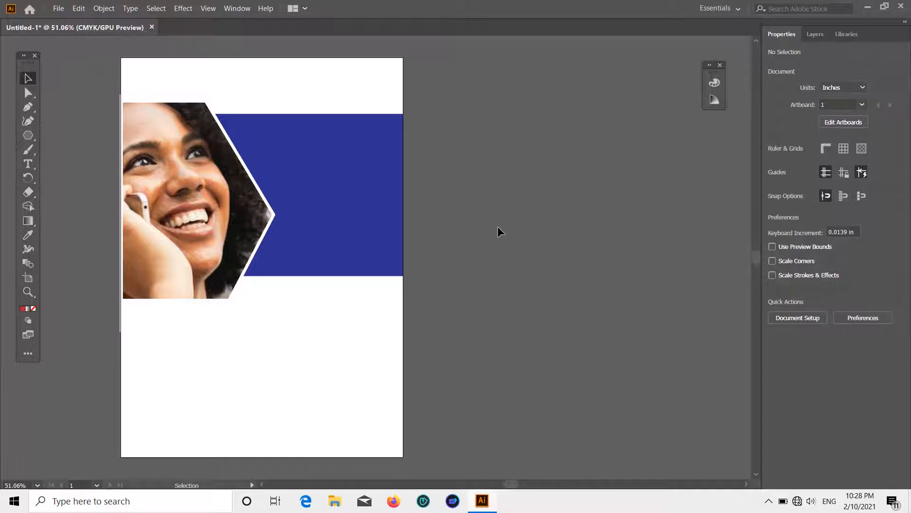
click(32, 136)
click(56, 135)
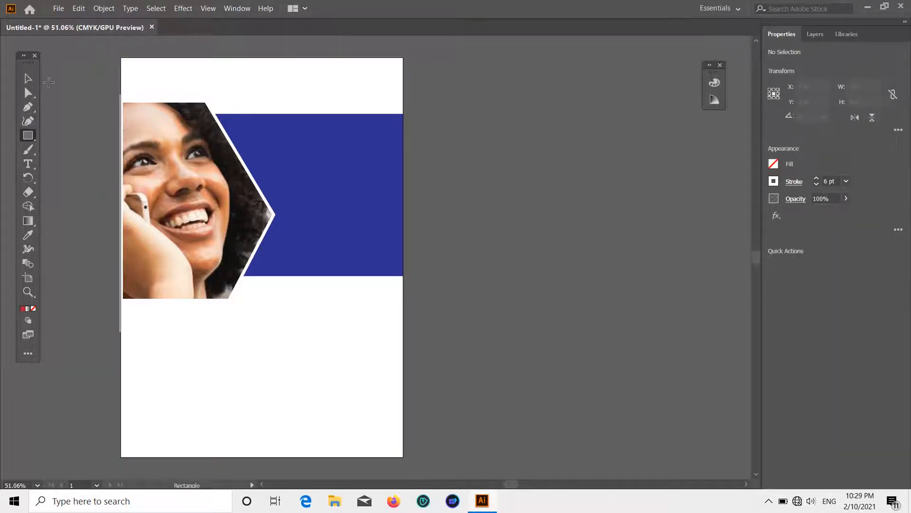
drag(79, 53, 133, 101)
key(ctrl+z)
- Draw a closed triangle with the Pen tool from the page's upper-left corner, about 2.2 in wide and 2.3 in high
click(121, 58)
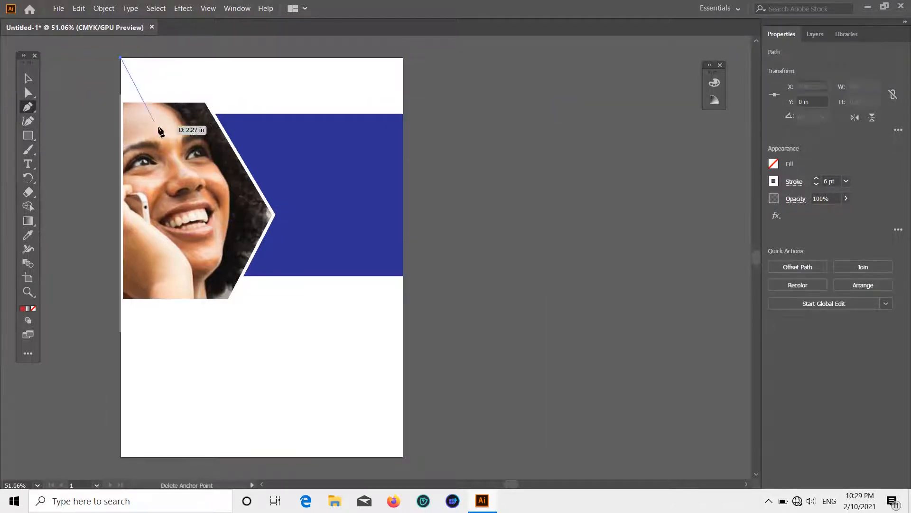
click(196, 135)
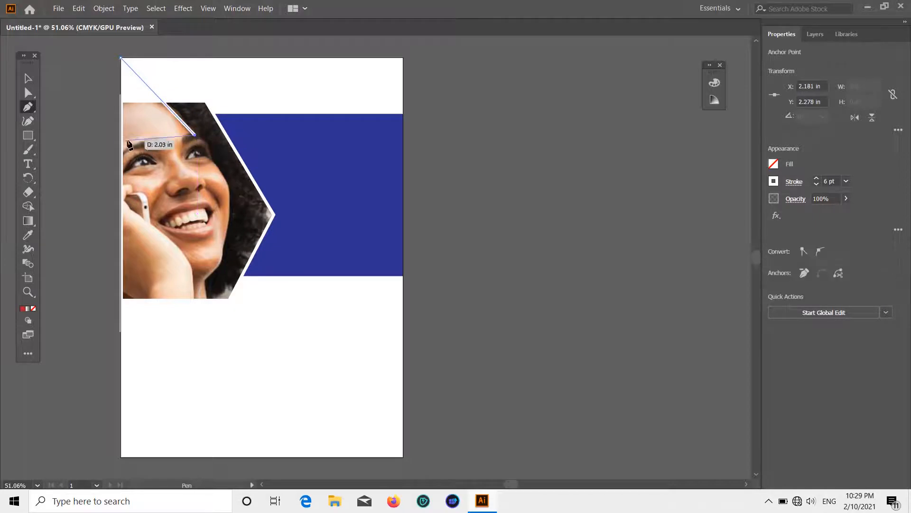
click(121, 136)
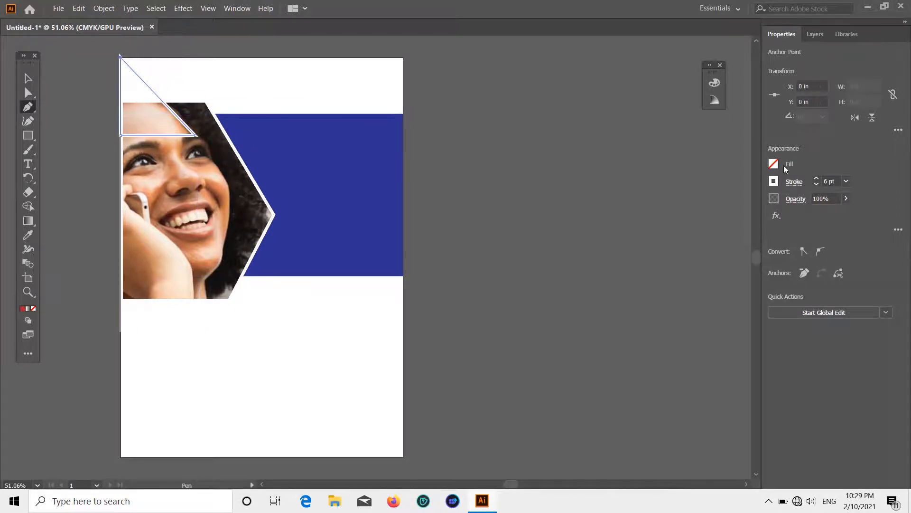
- Remove the triangle's stroke and fill it with the same dark blue as the band
click(774, 182)
click(644, 224)
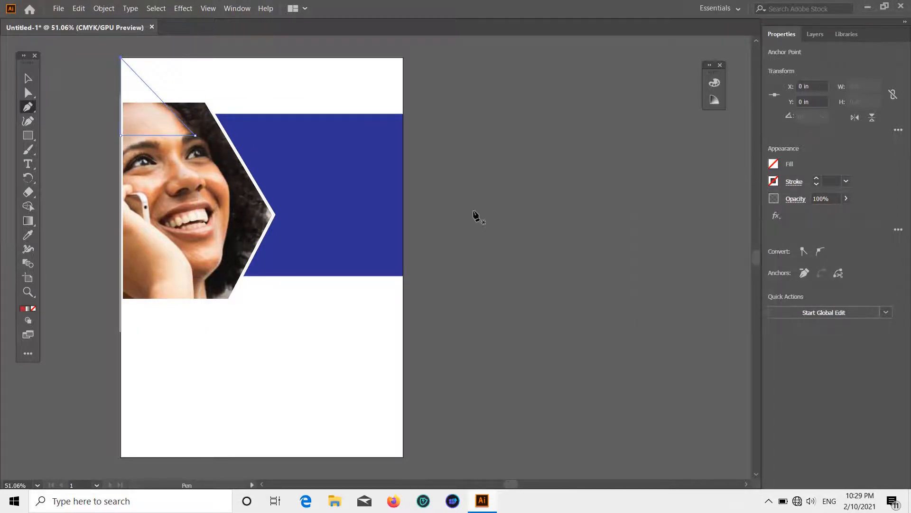
click(774, 164)
click(711, 210)
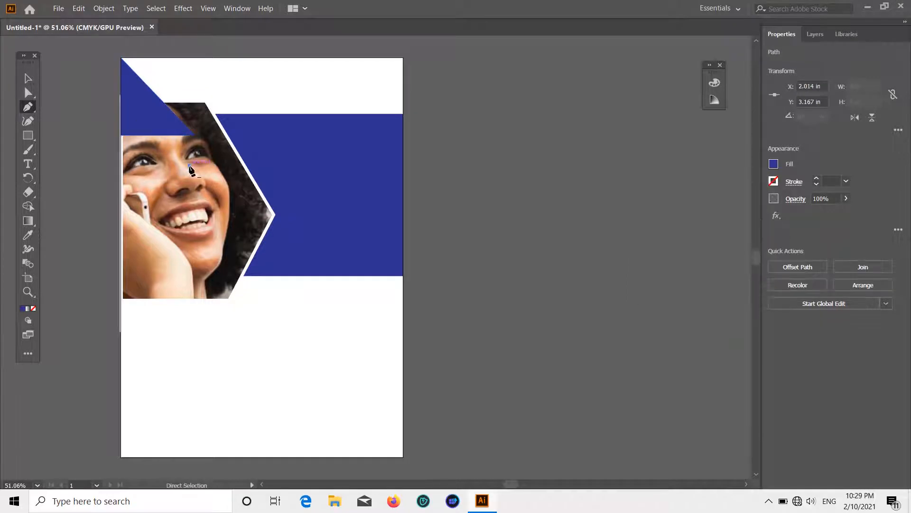
- Bring the clipped photo group to the front, above the corner triangle, and deselect it
key(v)
right_click(150, 159)
mouse_move(205, 285)
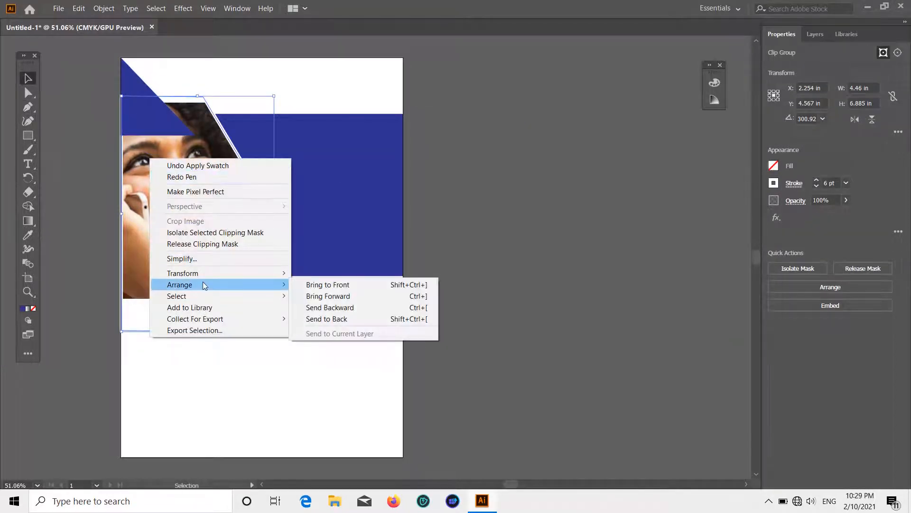
click(332, 284)
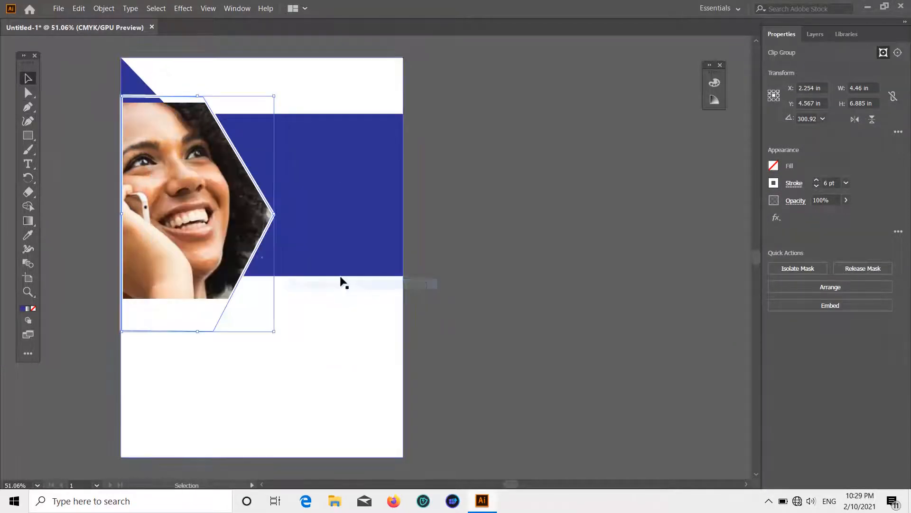
click(499, 193)
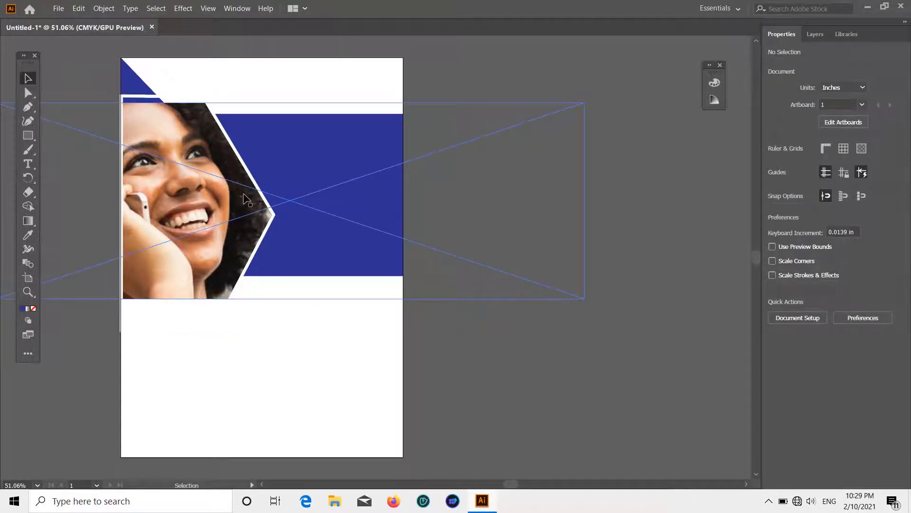
- Try to close the gap above the photo by lowering the top edge of the clip group
click(157, 97)
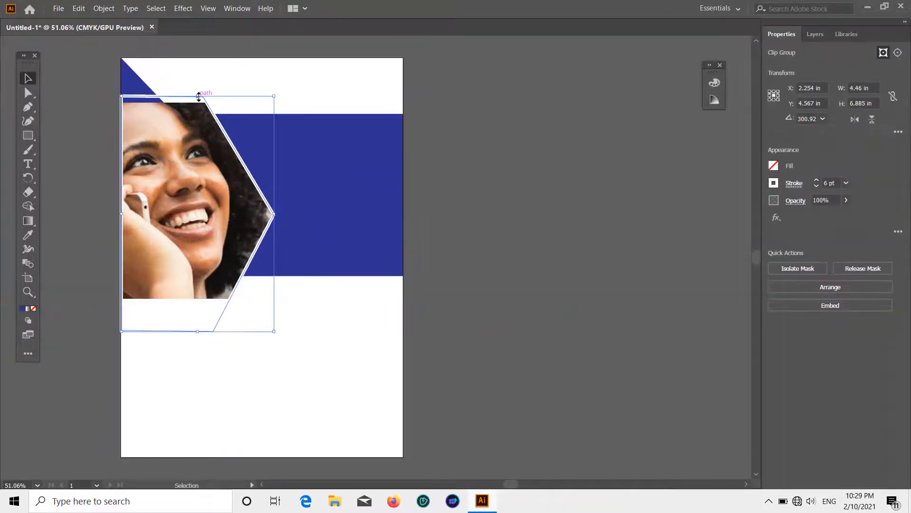
drag(197, 96, 198, 103)
click(529, 110)
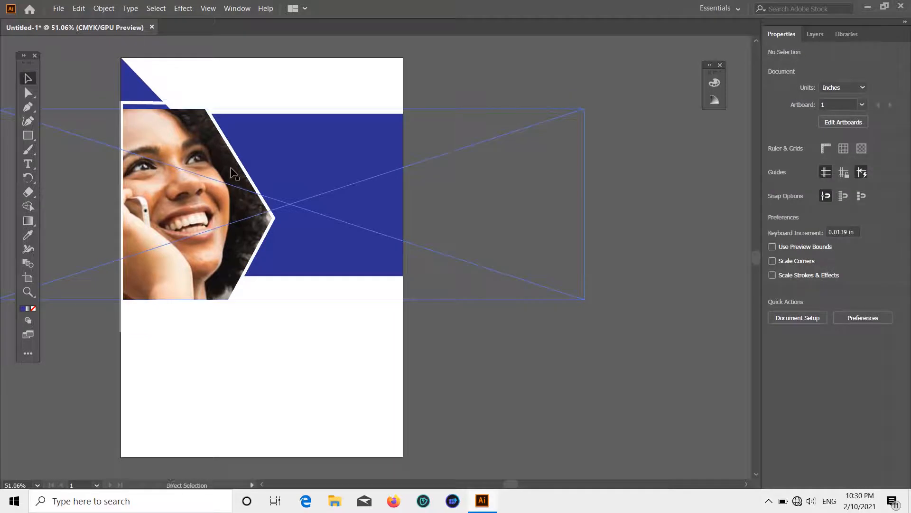
- Stretch the photo inside the clip group upward to fill the top of the white outline, and leave isolation mode
double_click(233, 173)
drag(291, 103, 291, 96)
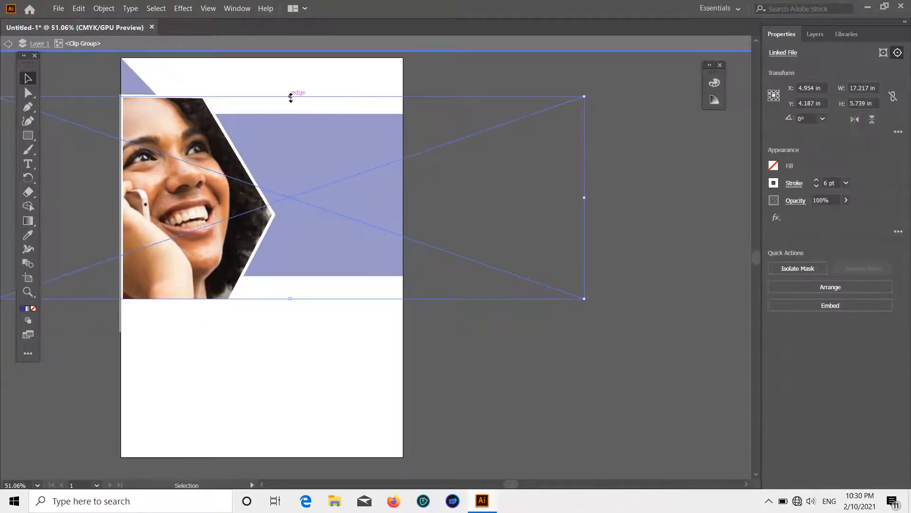
click(452, 67)
double_click(668, 194)
scroll(592, 251, down, 1)
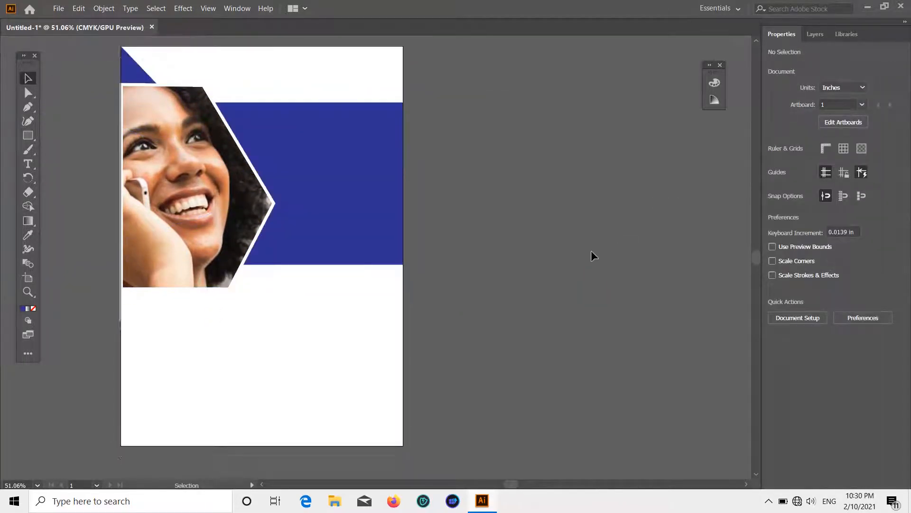
- Draw a circle about 0.3 in across beside the corner triangle, filled with the band's dark blue and without a stroke
scroll(578, 263, up, 2)
drag(28, 135, 76, 149)
scroll(150, 123, up, 3)
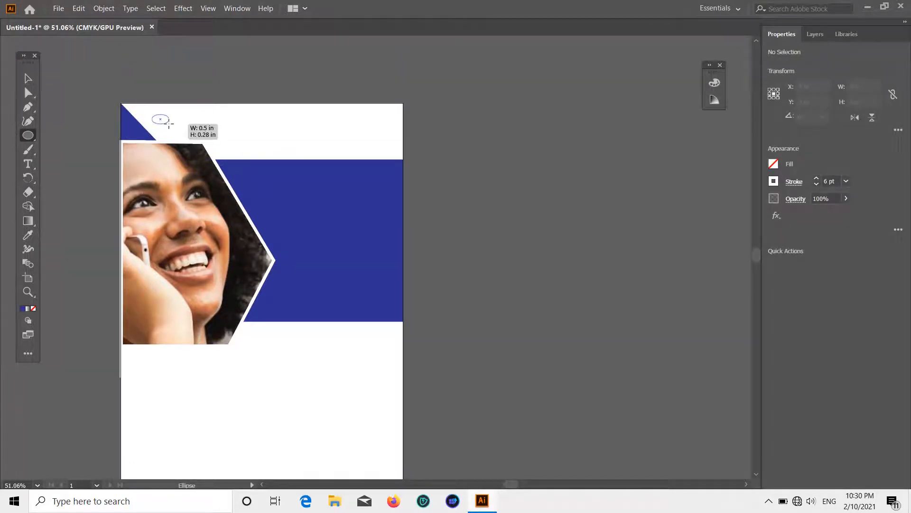
drag(169, 124, 171, 129)
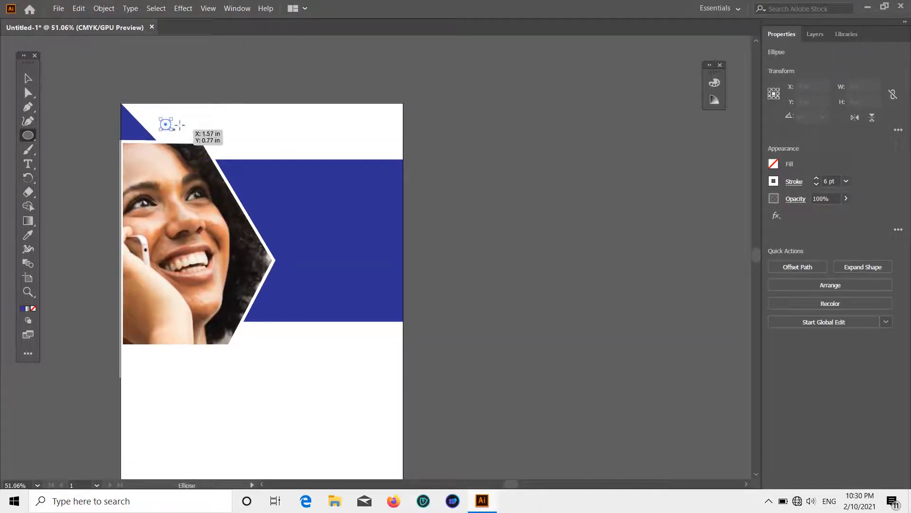
click(774, 164)
click(710, 207)
click(774, 182)
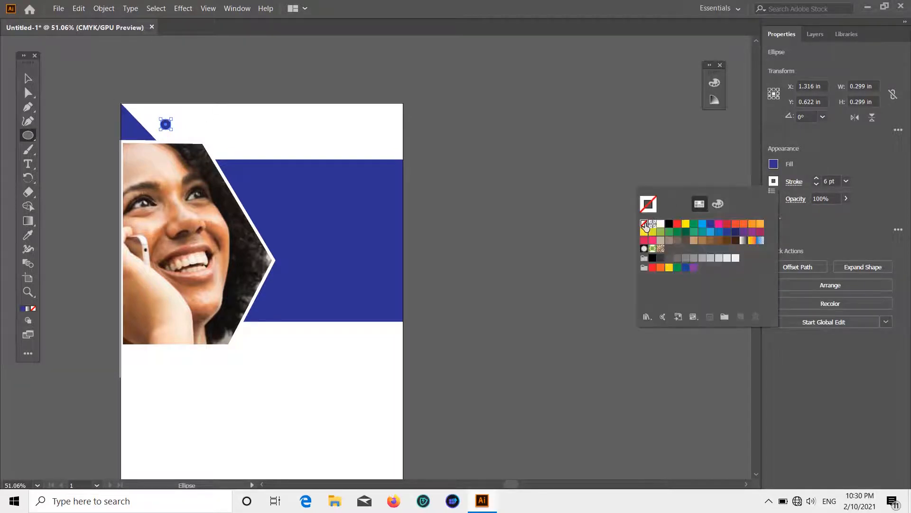
- Create a second circle 0.299 in across and align it just right of the first one
click(231, 70)
click(423, 268)
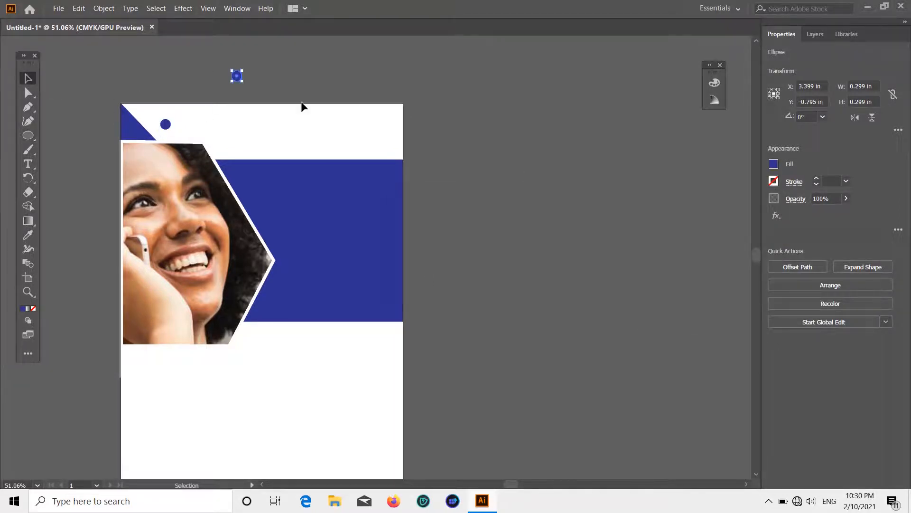
drag(237, 77, 183, 125)
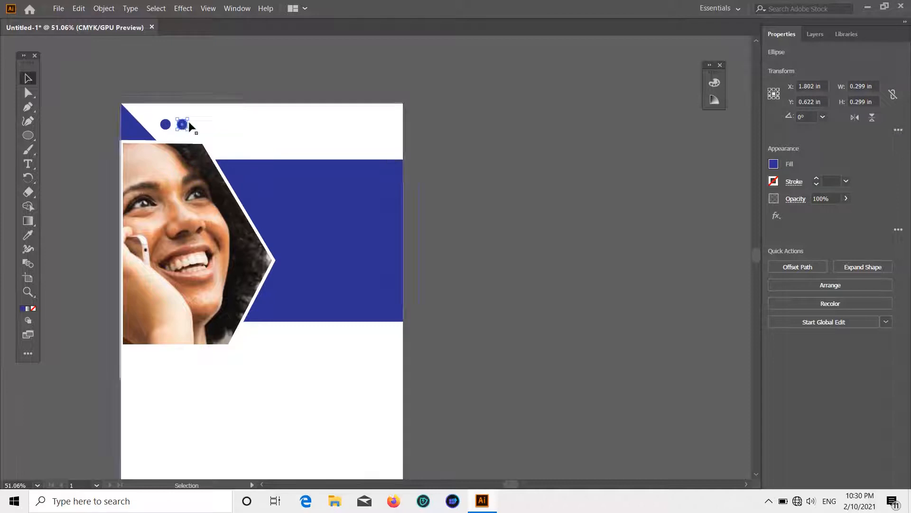
click(206, 97)
- Create two more 0.2986 in circles and line them up with the others as an evenly spaced row of four
key(l)
click(253, 92)
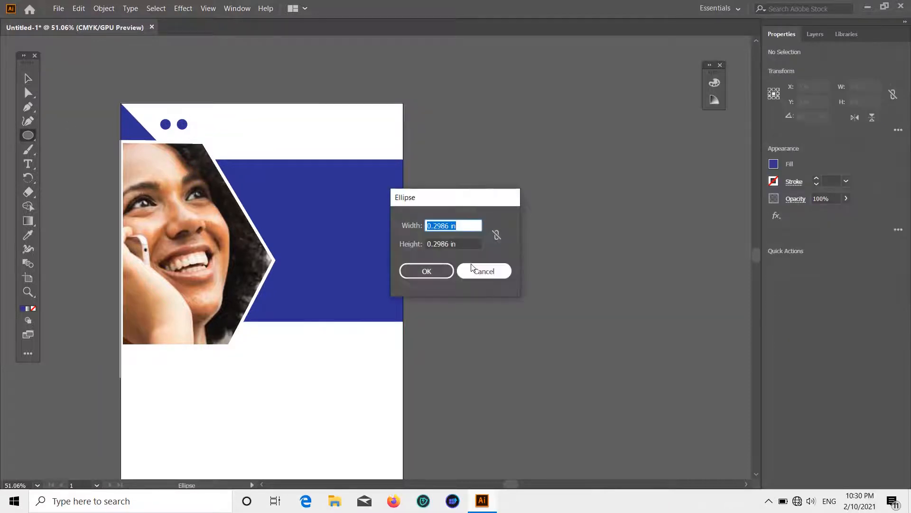
click(425, 269)
click(441, 106)
click(423, 269)
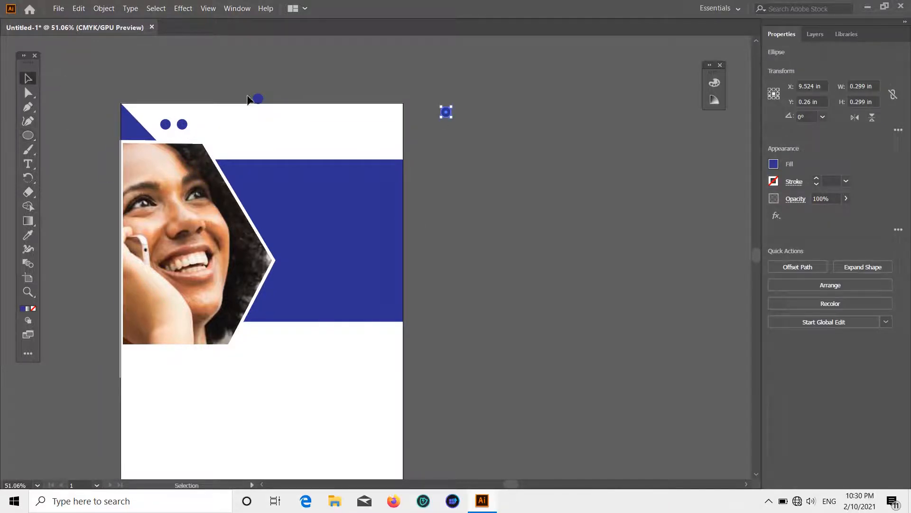
drag(256, 98, 199, 125)
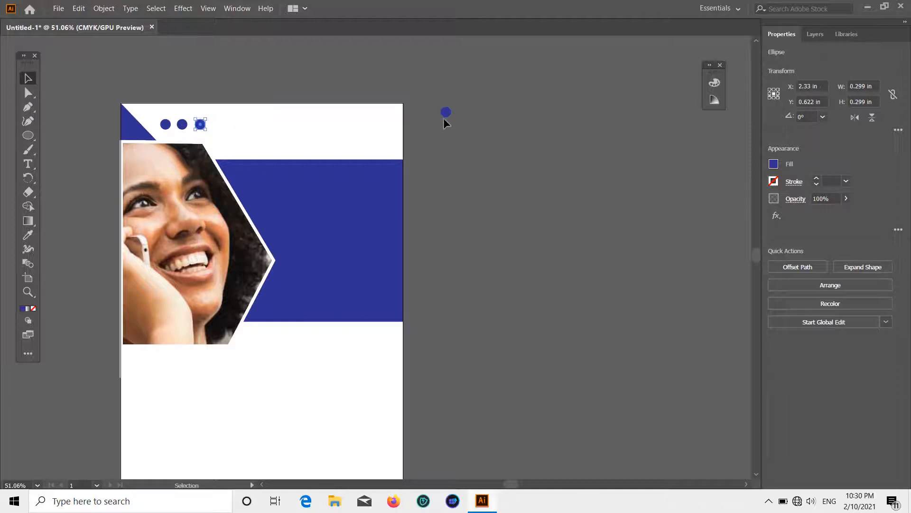
drag(446, 115, 199, 126)
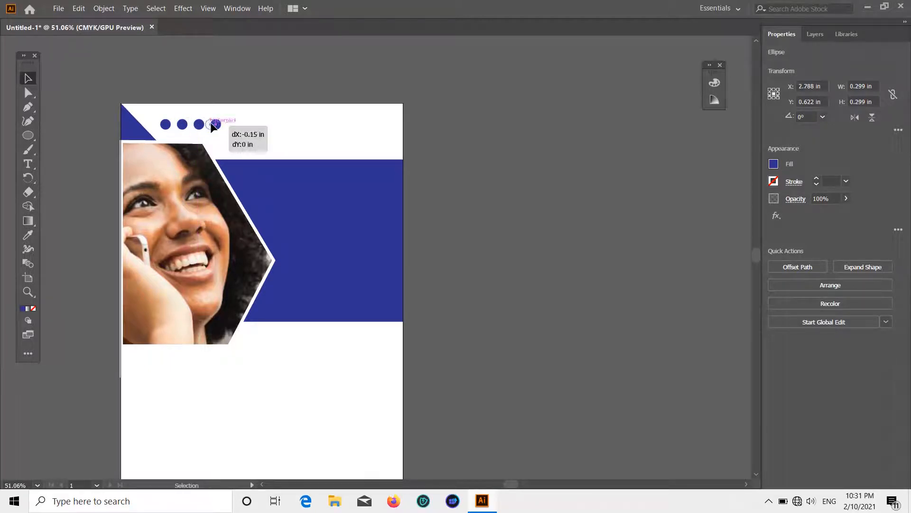
click(477, 122)
- Place the black bird company logo from the Desktop's coreldrow folder in the white header area, about 1.1 in wide
scroll(476, 122, up, 2)
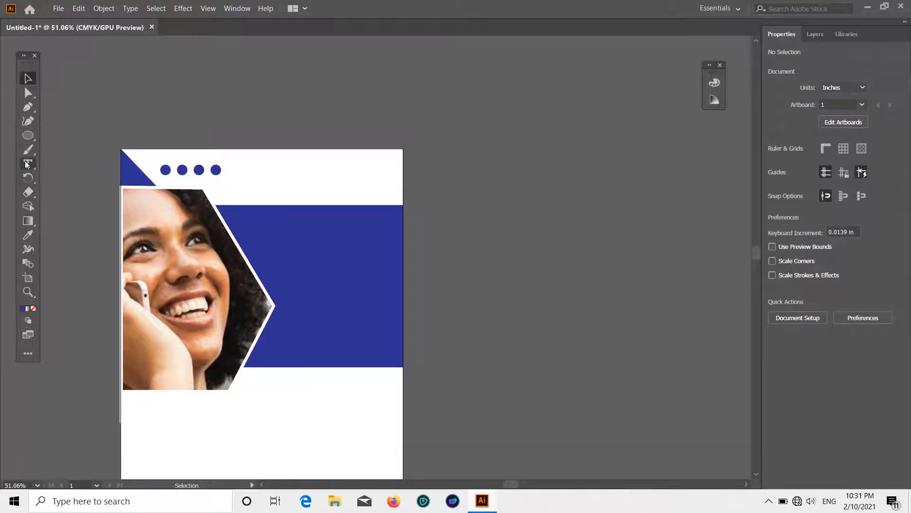
click(59, 8)
click(100, 172)
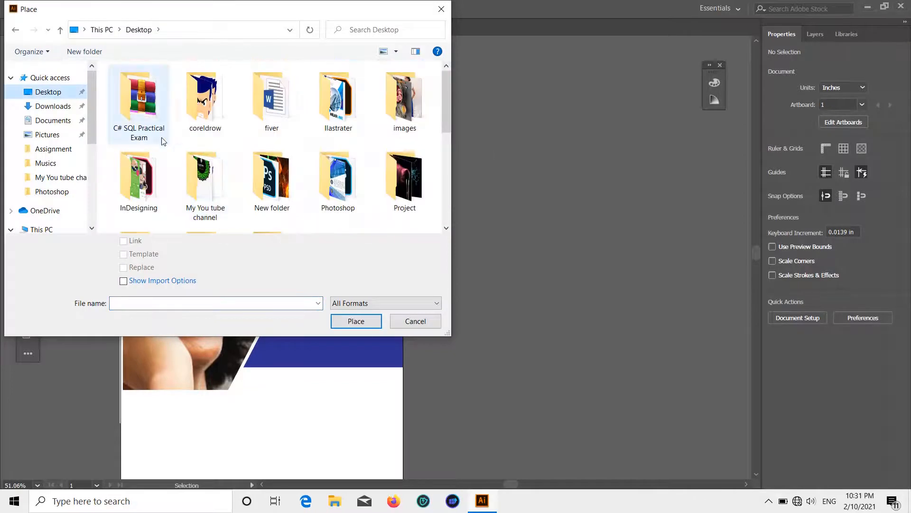
scroll(338, 180, down, 2)
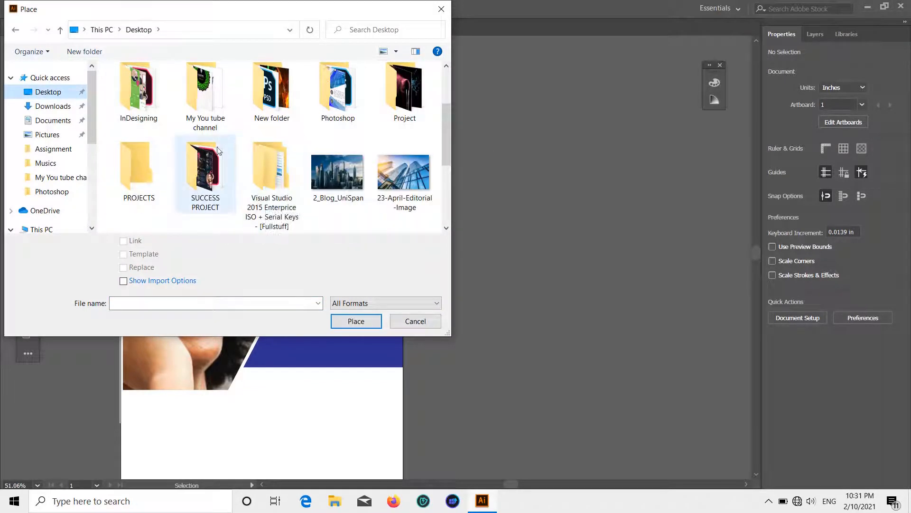
scroll(267, 184, down, 3)
scroll(238, 142, up, 5)
click(203, 109)
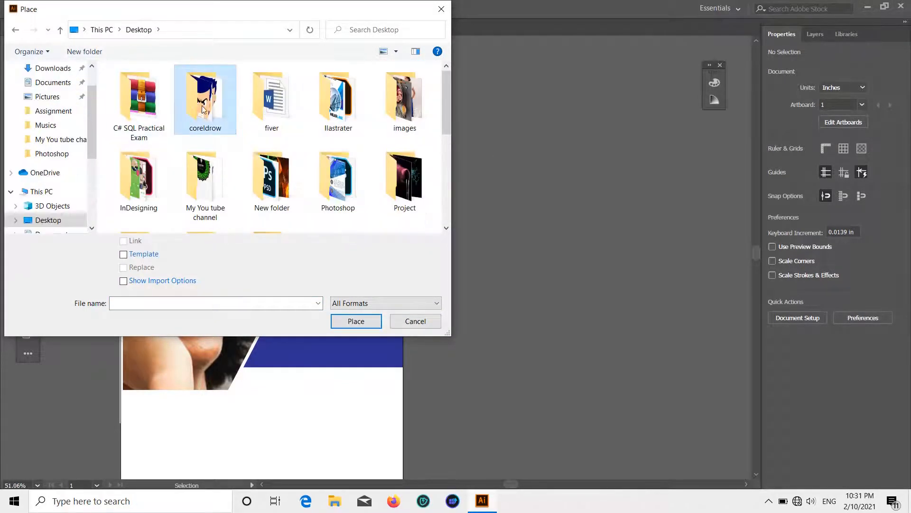
double_click(202, 109)
scroll(204, 142, down, 3)
double_click(204, 187)
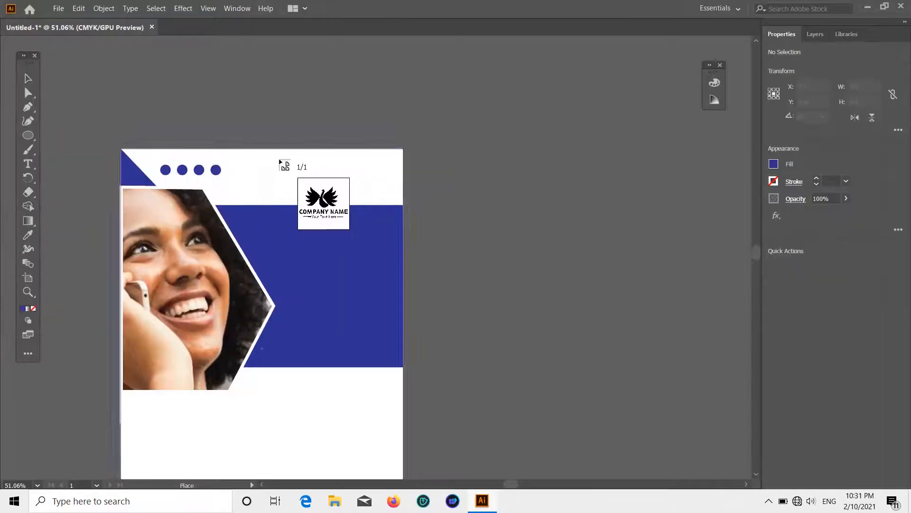
drag(280, 162, 362, 198)
click(51, 86)
drag(303, 179, 303, 179)
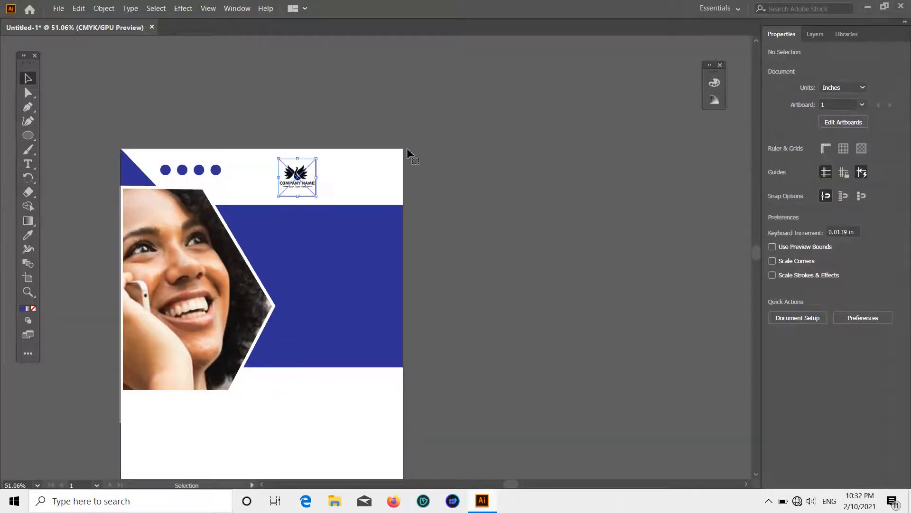
- Add a placeholder text frame about 3.4 by 0.44 in, fill its text dark blue and move it to the right of the logo
click(37, 164)
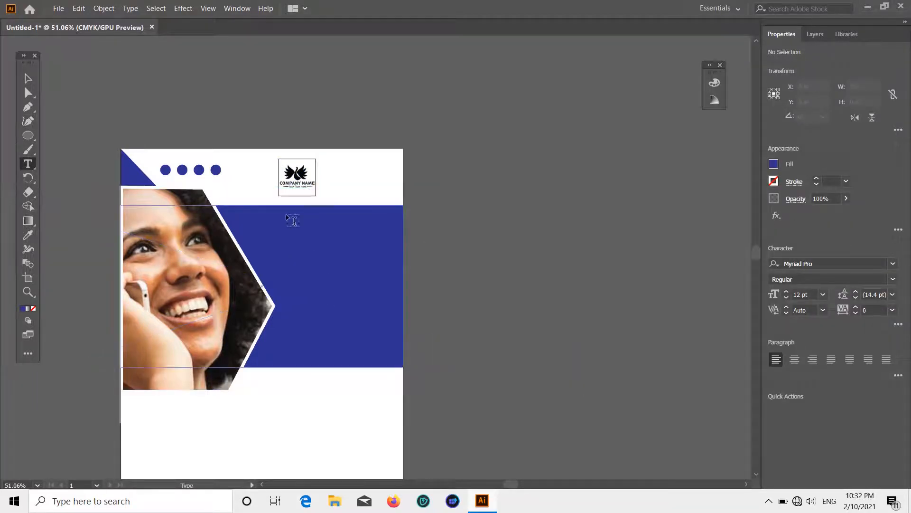
drag(279, 213, 395, 229)
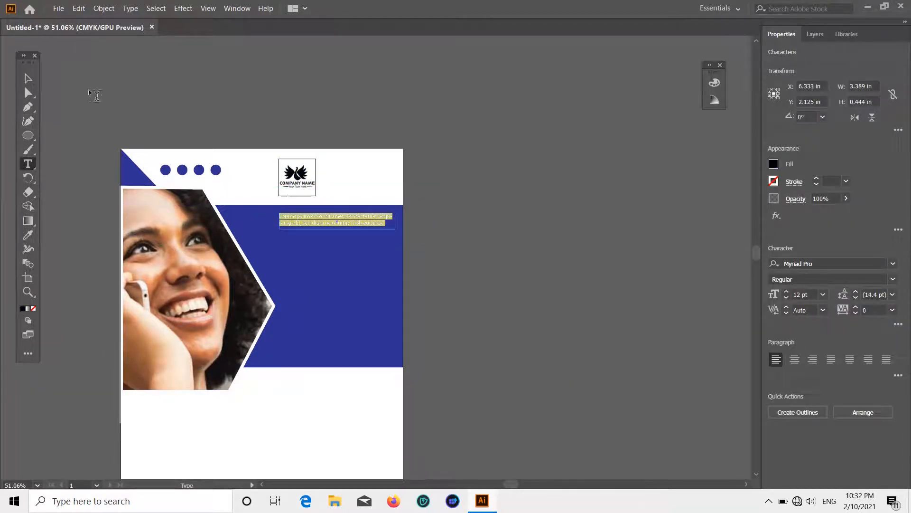
key(Escape)
click(774, 164)
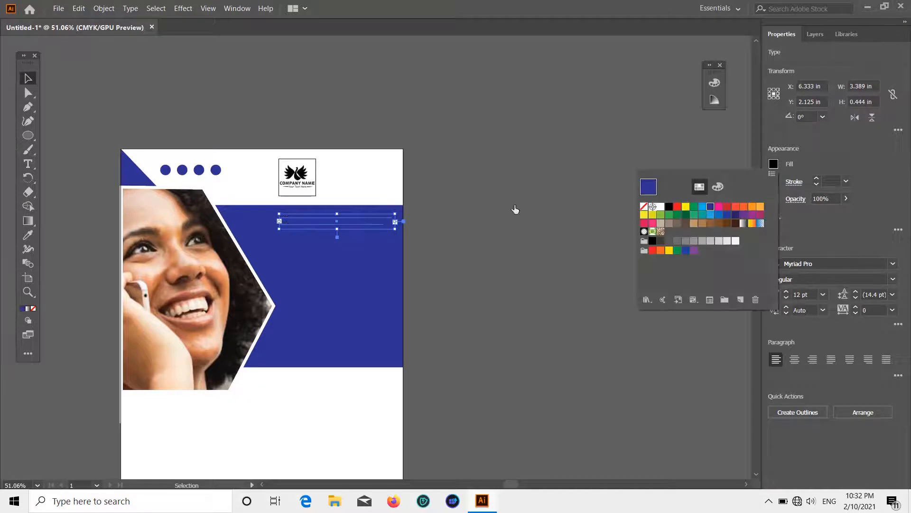
click(335, 221)
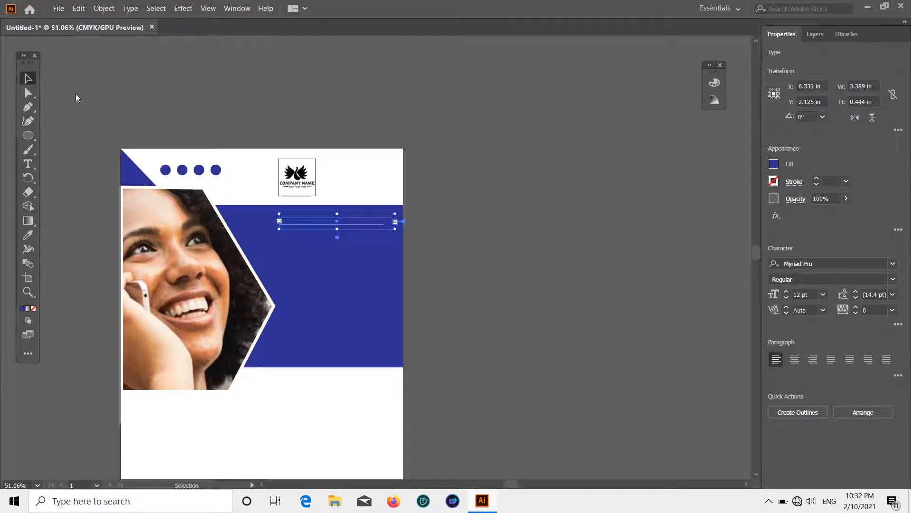
drag(350, 228, 395, 179)
- Shrink the logo near the page's top edge and move the text frame below it
click(316, 161)
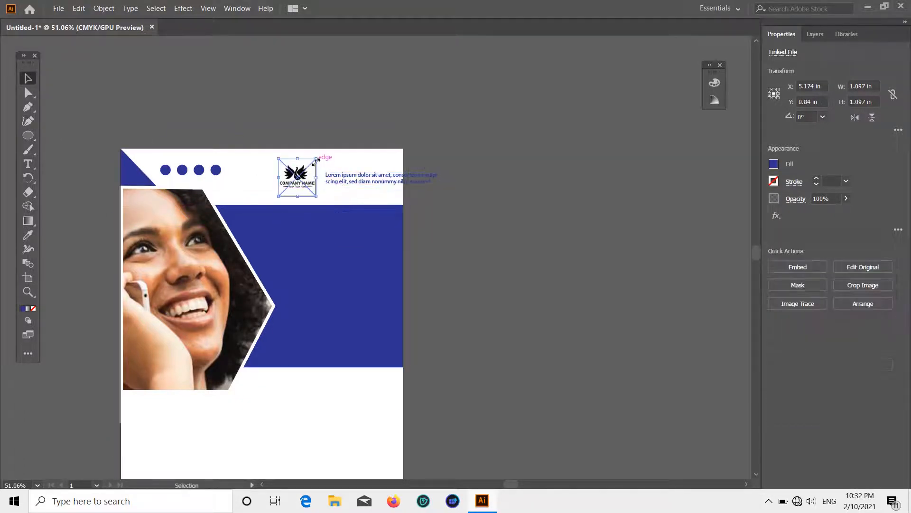
drag(317, 160, 309, 166)
click(368, 193)
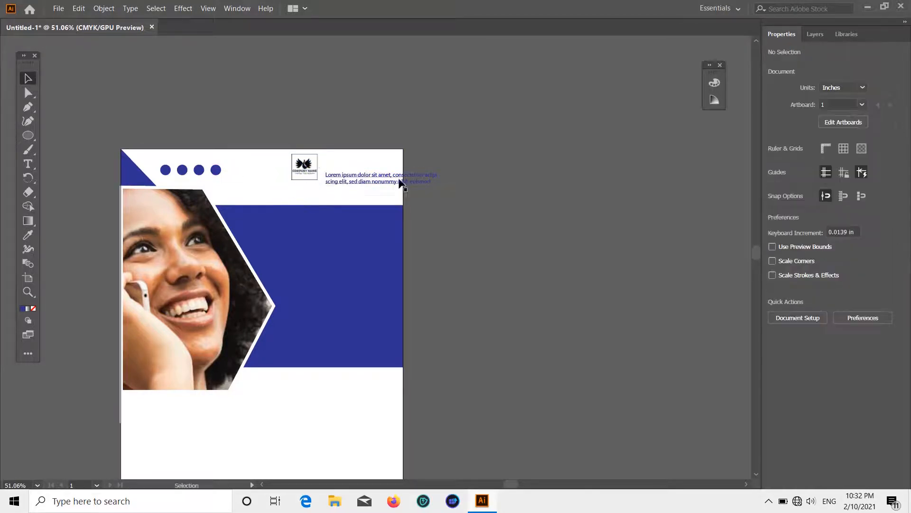
drag(399, 183, 282, 198)
- Trim the placeholder text to "Lorem ipsum dolor sit amet, consectetuer adipi" and set its font size to 21 pt
key(t)
key(BackSpace)
click(824, 295)
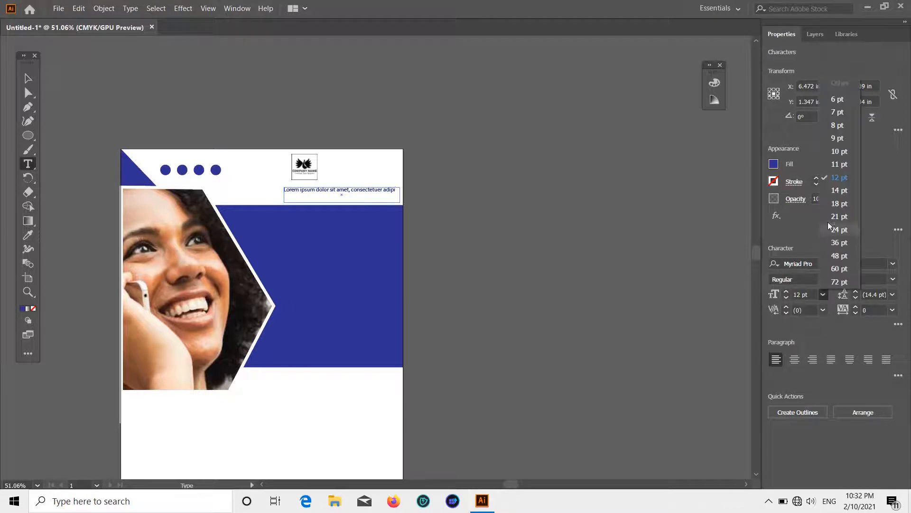
click(839, 202)
click(28, 79)
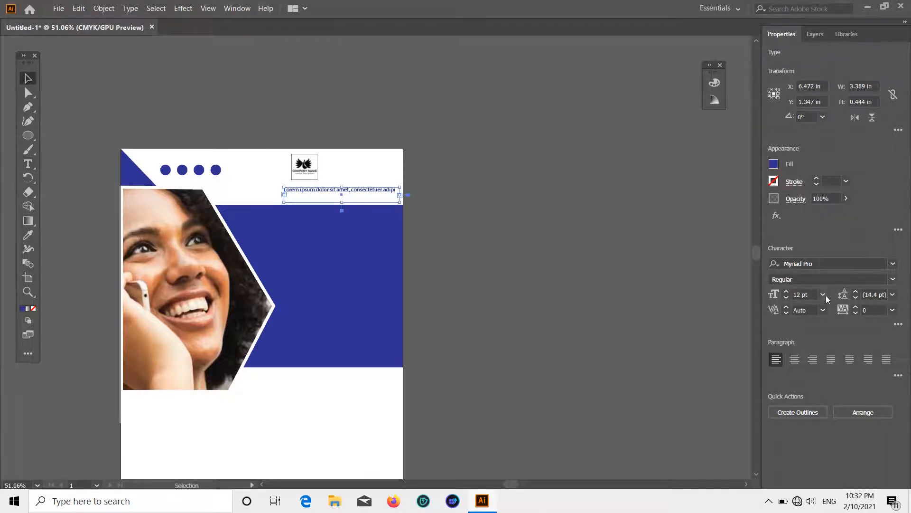
click(825, 295)
click(845, 211)
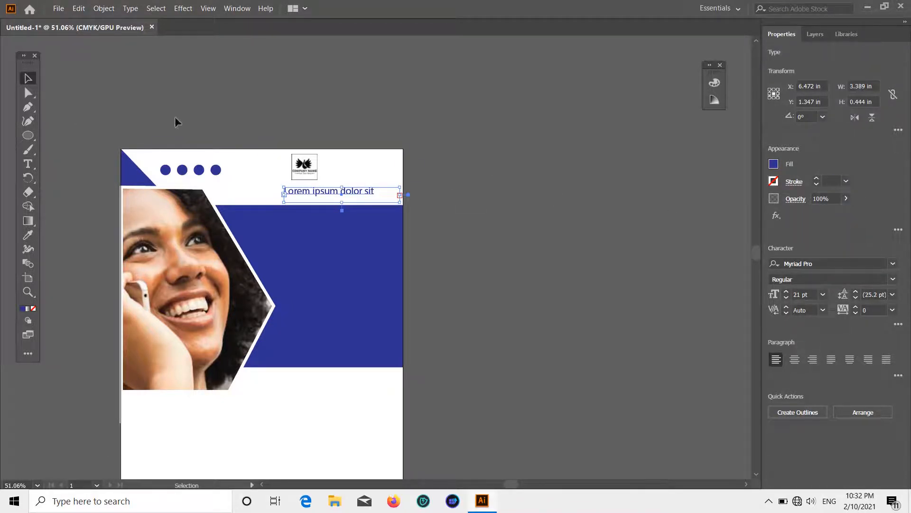
- Resize the text frame to about 4.8 by 0.35 in and shorten its text to "Lorem ipsum dolor tetuer adipi"
drag(400, 196, 376, 196)
click(478, 194)
key(t)
key(BackSpace)
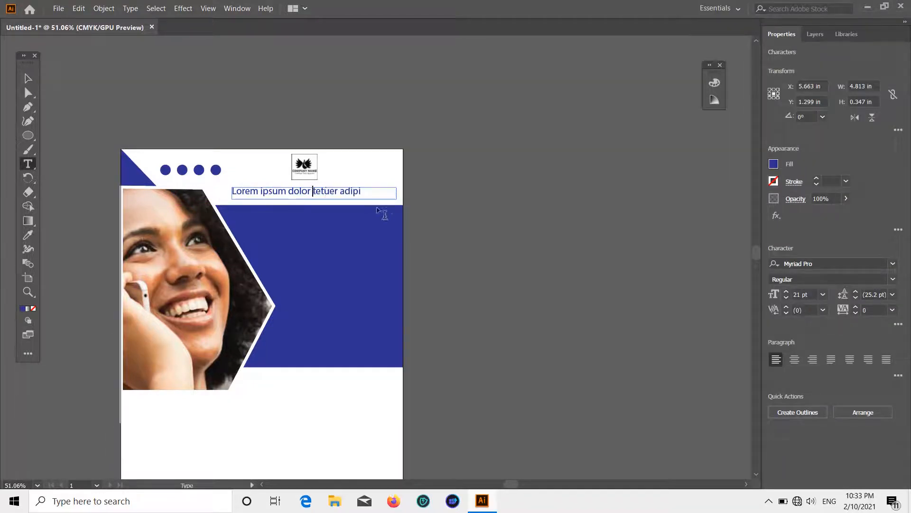
key(Escape)
- Move the text line right and down to just above the band, and enlarge the logo in the page's upper-right corner
key(v)
drag(297, 197, 319, 201)
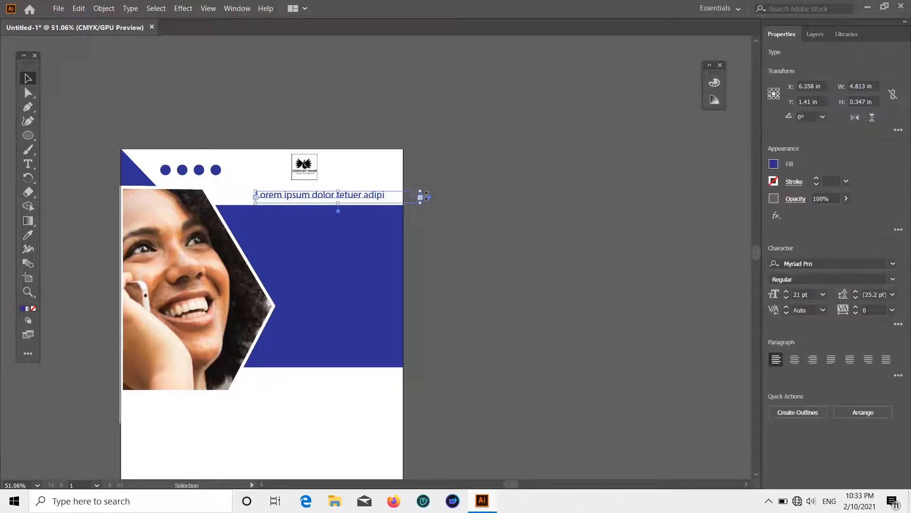
drag(306, 168, 396, 153)
click(469, 153)
- Draw a placeholder text frame about 3.6 by 1.9 in on the blue band and trim its text to "Lorem ipsum dolor sit amet,"
scroll(469, 153, down, 3)
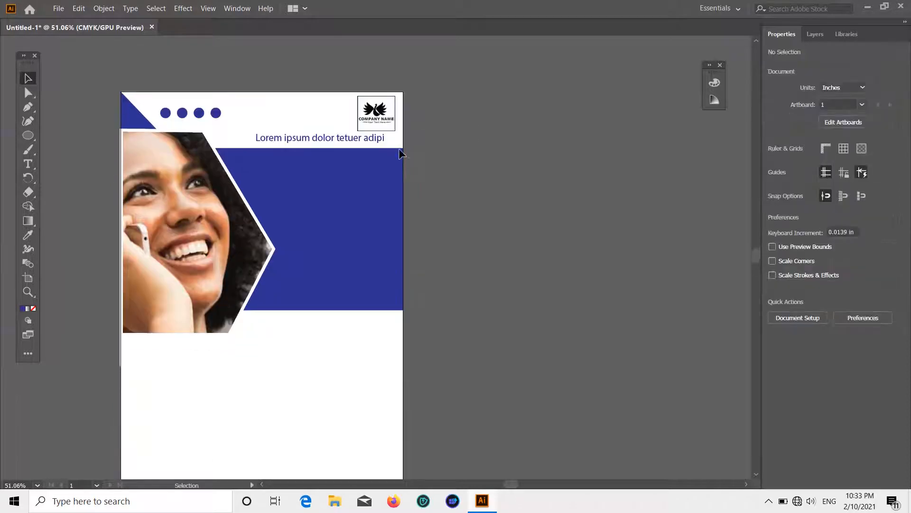
click(28, 164)
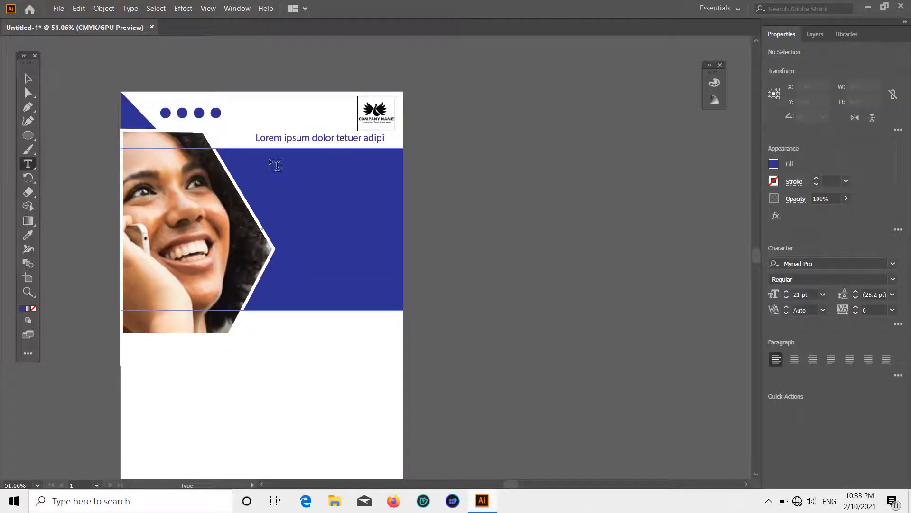
mouse_move(269, 161)
mouse_down()
mouse_move(396, 177)
mouse_move(392, 225)
mouse_move(271, 174)
mouse_move(363, 216)
mouse_up()
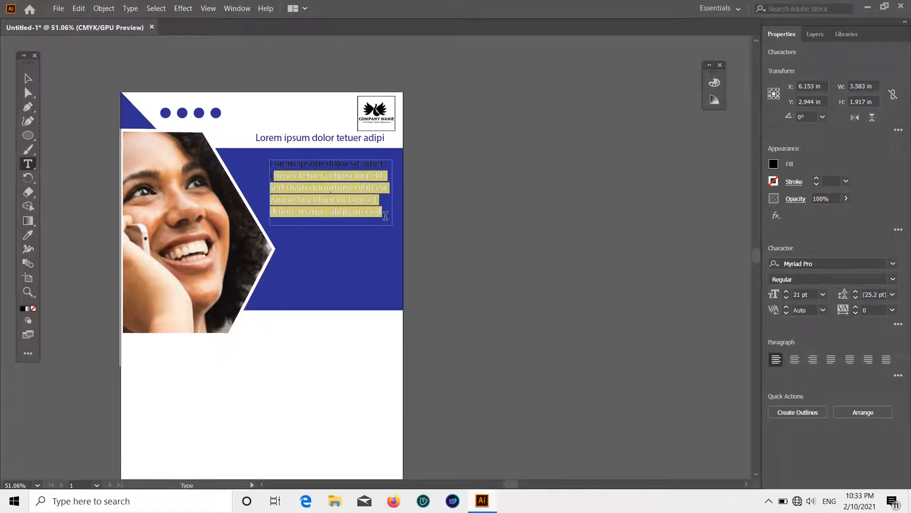
key(BackSpace)
- Fill the band text with white and set its font size to 72 pt
click(29, 80)
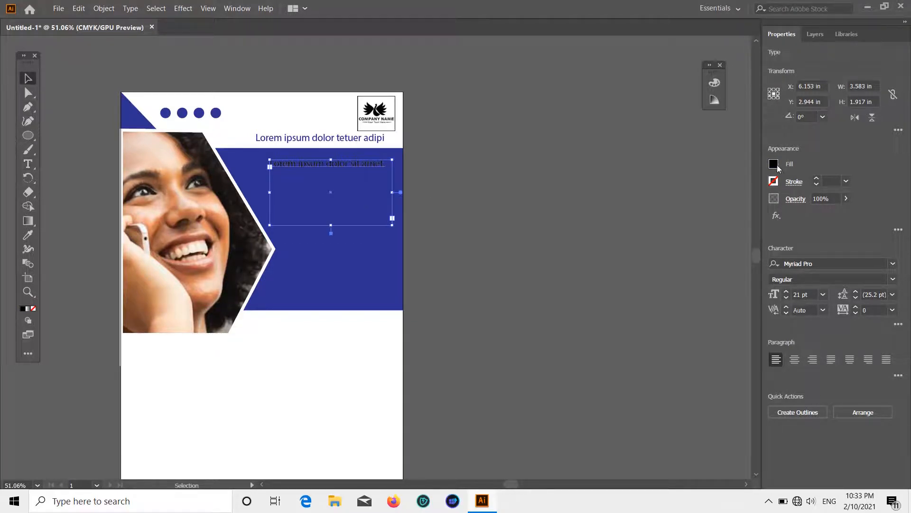
click(774, 164)
click(667, 208)
click(823, 294)
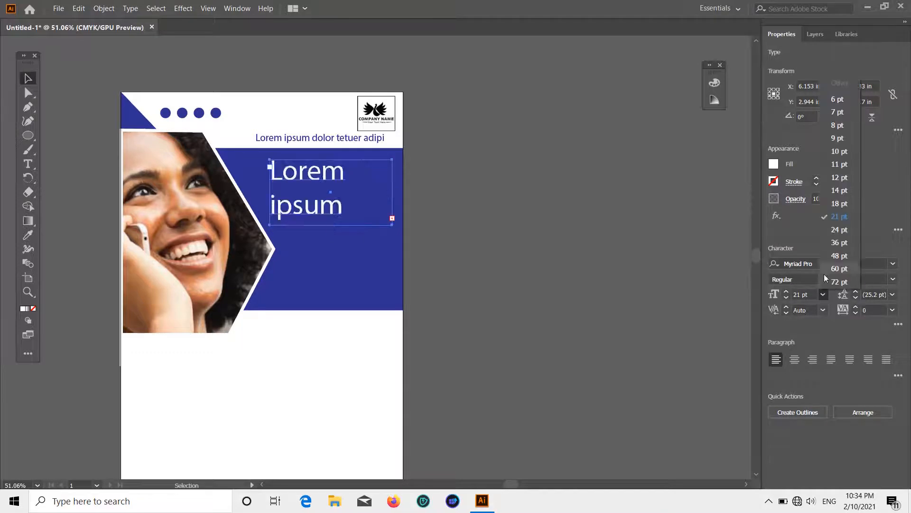
click(836, 285)
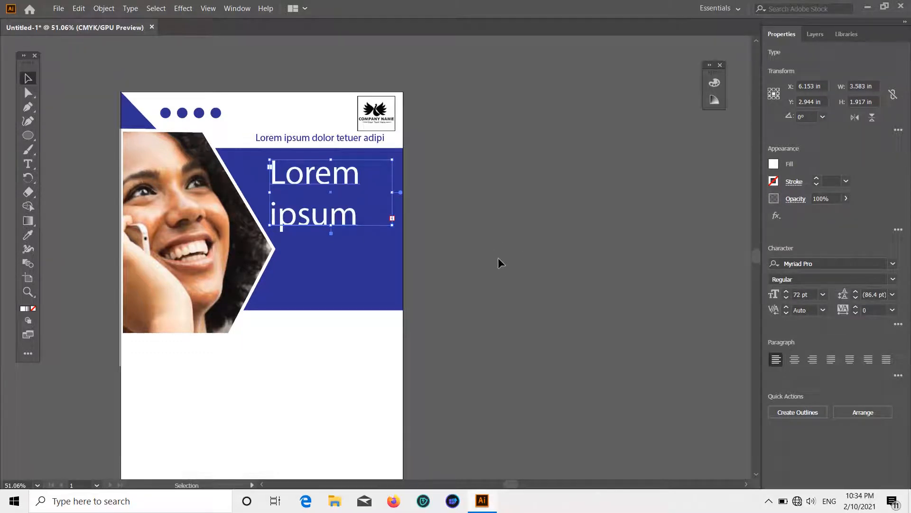
- Delete "Lorem ipsum" from the band text and extend its frame downward to about 2.76 in high
double_click(361, 217)
drag(361, 218, 267, 182)
key(BackSpace)
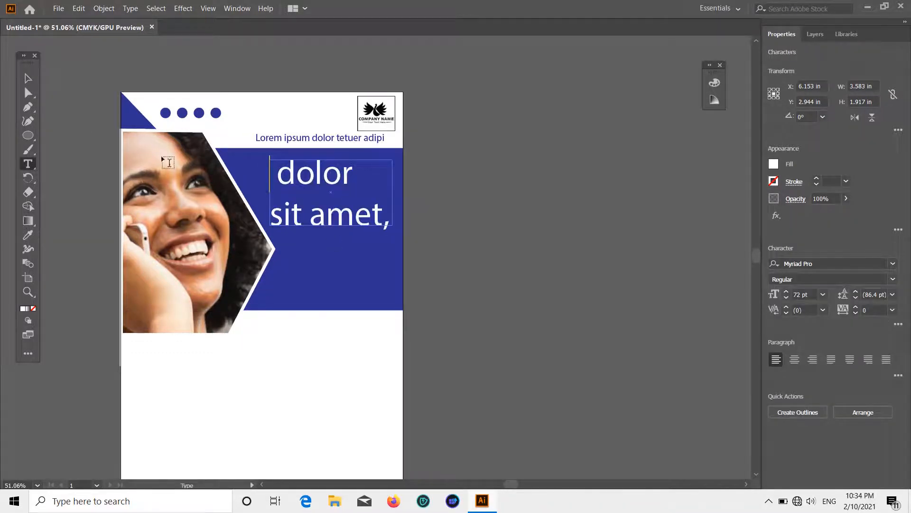
click(28, 79)
drag(331, 226, 331, 254)
- Replace the remaining placeholder text on the band with the headline "Tele Communication"
double_click(384, 216)
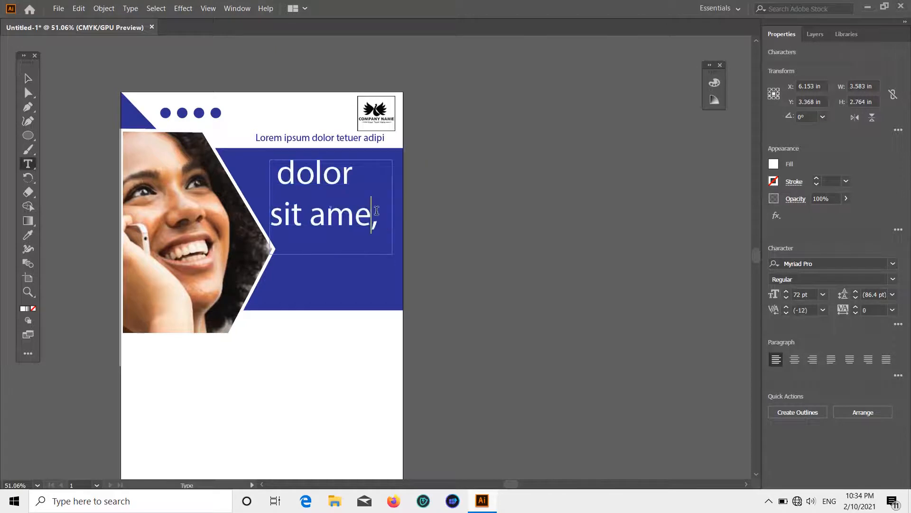
key(BackSpace)
key(BackSpace)
key(BackSpace)
key(BackSpace)
key(BackSpace)
key(BackSpace)
key(BackSpace)
key(BackSpace)
key(BackSpace)
key(BackSpace)
key(BackSpace)
key(BackSpace)
key(BackSpace)
key(BackSpace)
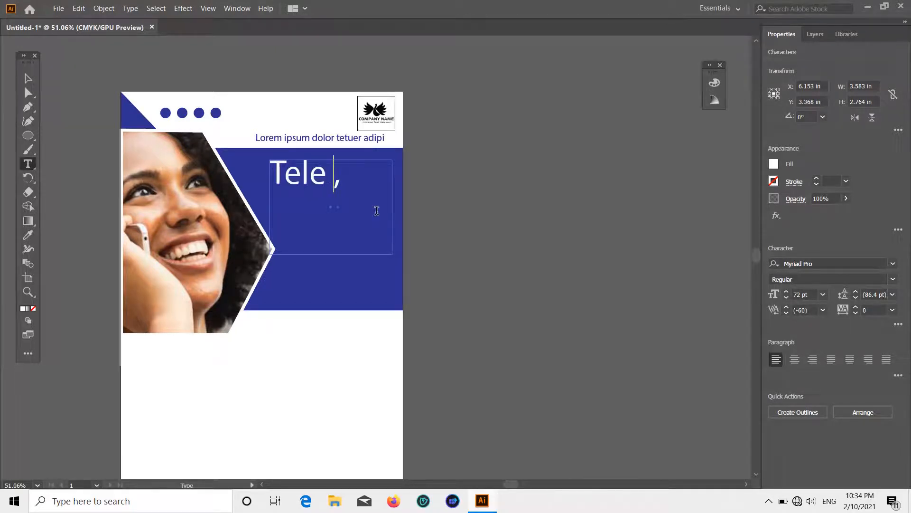
text(Tele Com-)
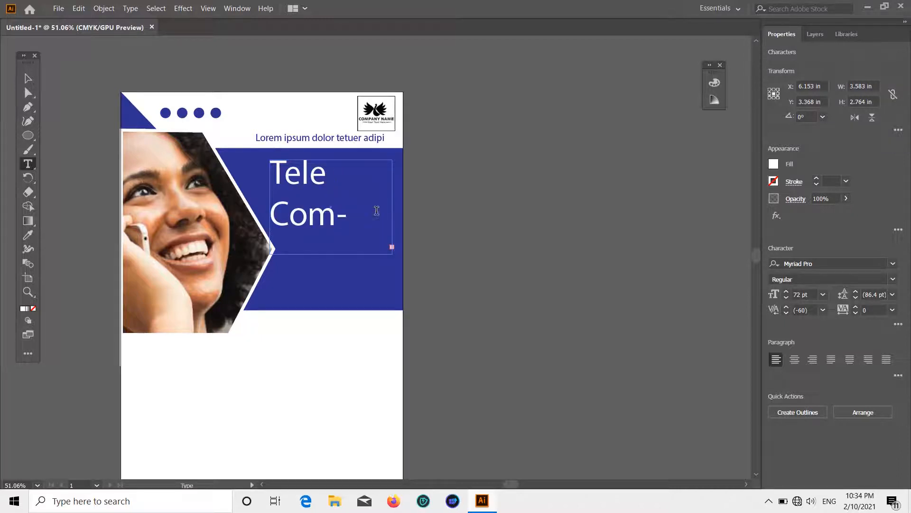
- Widen the headline frame to about 9.7 in and put "Communication" on its own line below "Tele"
click(29, 80)
drag(393, 207, 484, 208)
double_click(398, 221)
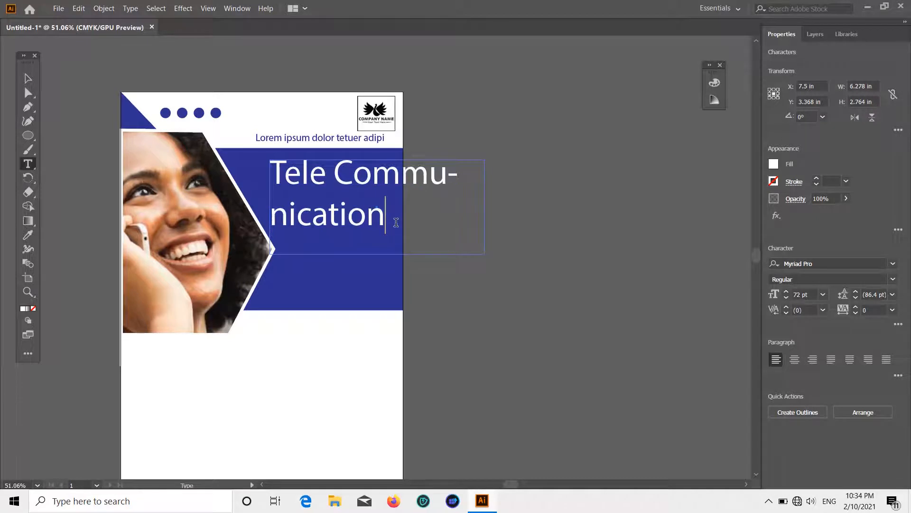
click(29, 80)
drag(484, 207, 602, 207)
double_click(337, 175)
key(Return)
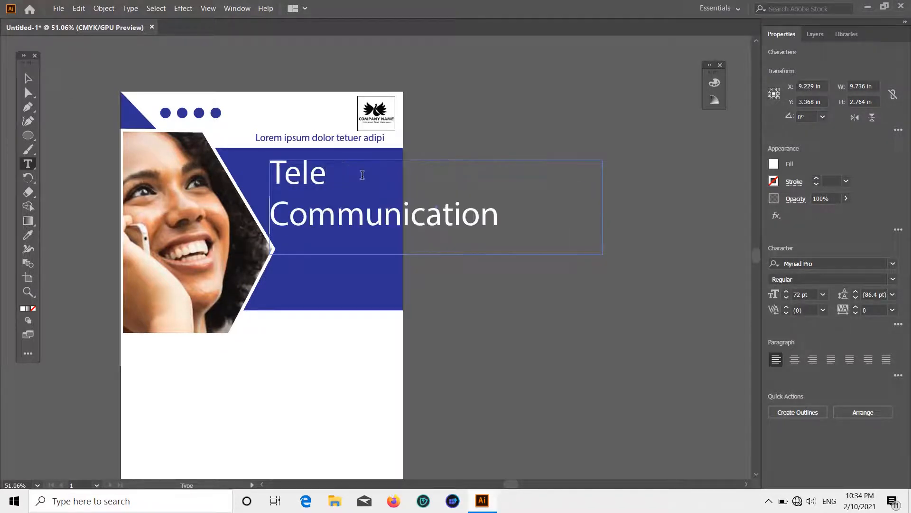
click(27, 79)
drag(602, 254, 496, 231)
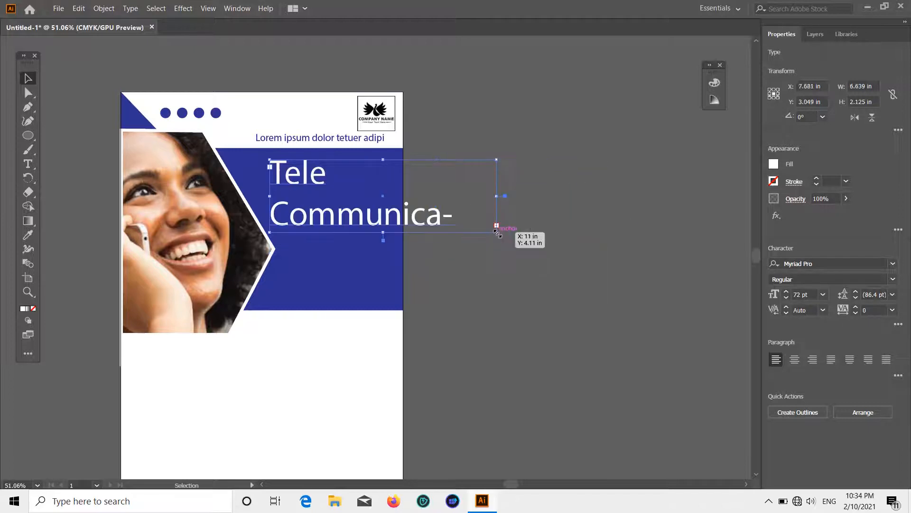
key(ctrl+z)
- Reduce the headline's font size to 48 pt and shift its frame slightly left and up on the band
click(823, 294)
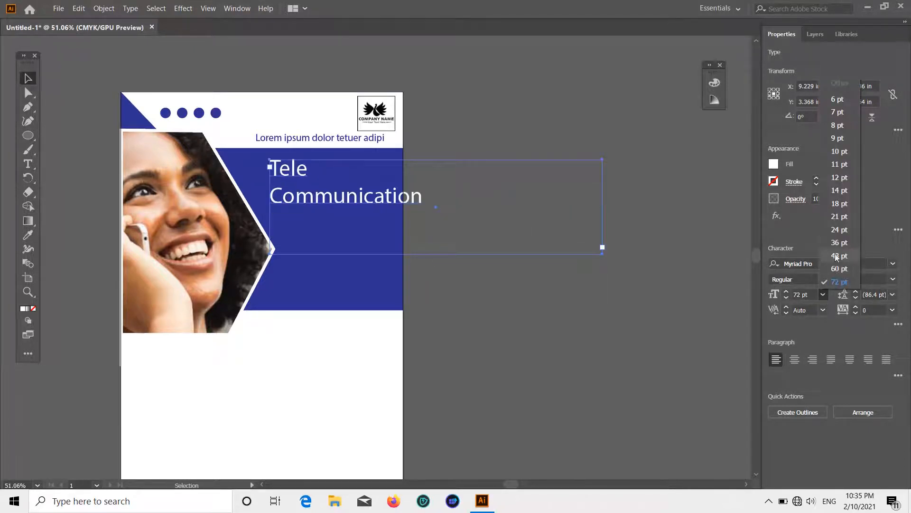
click(839, 268)
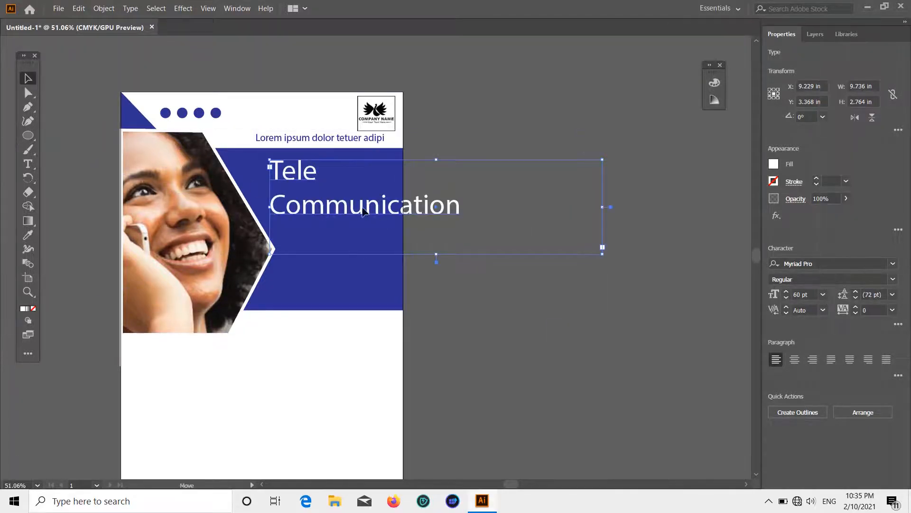
drag(364, 212, 352, 208)
click(823, 295)
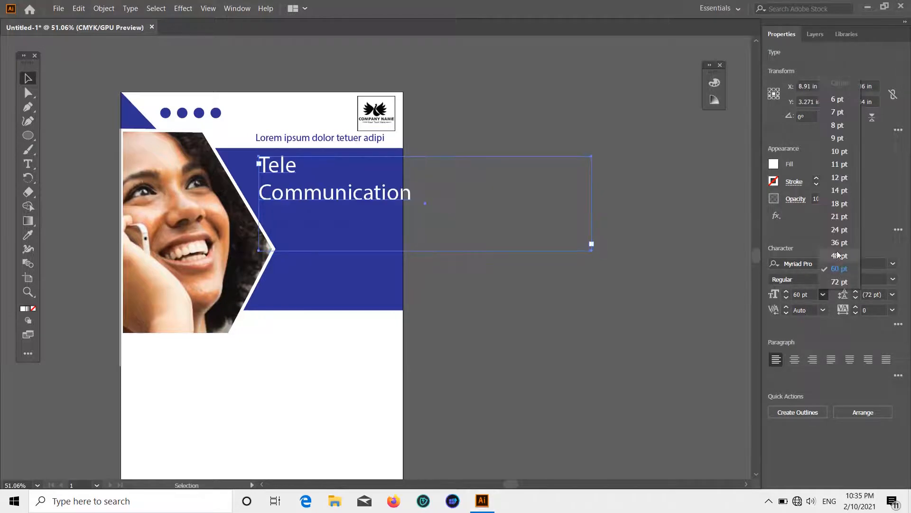
click(839, 257)
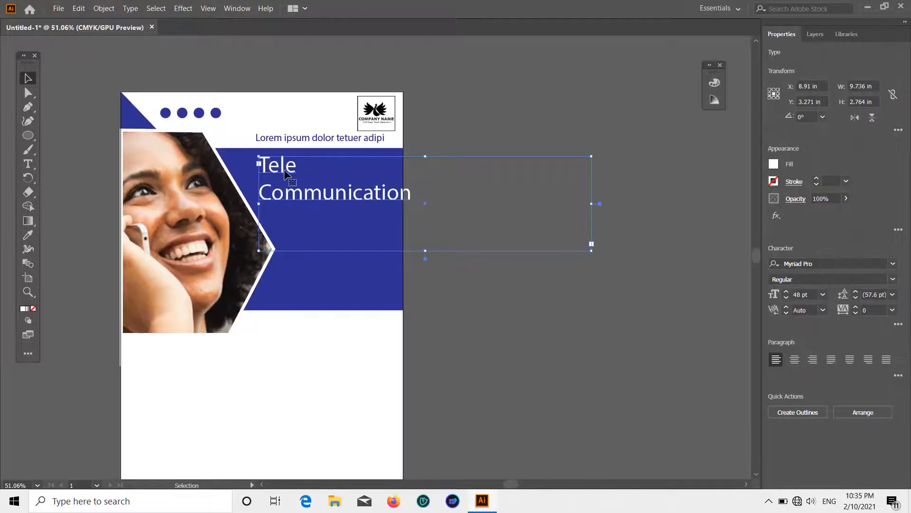
- Indent "Tele" with leading spaces, then reposition the headline and shrink its frame to about 4.6 by 1.45 in within the page edge
double_click(262, 173)
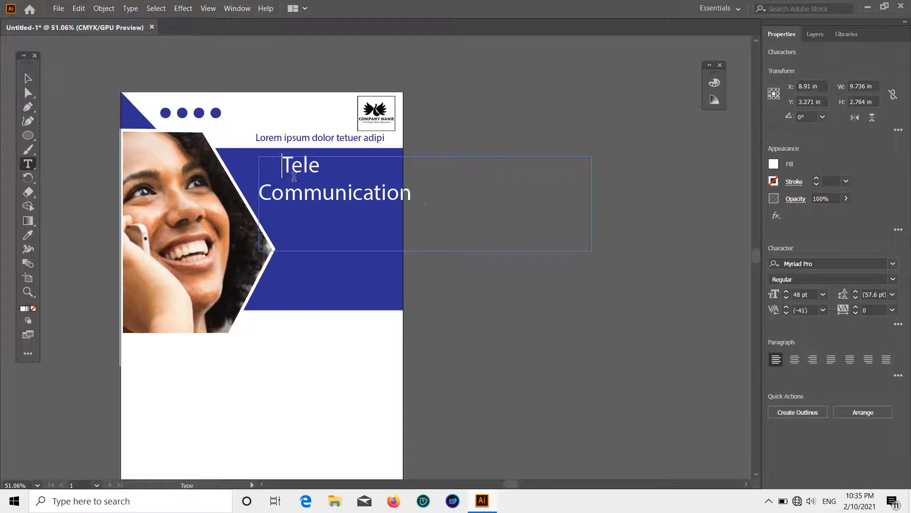
key(Escape)
drag(292, 199, 324, 193)
click(499, 183)
drag(381, 191, 403, 198)
click(559, 159)
click(390, 195)
drag(324, 249, 326, 205)
click(488, 193)
scroll(488, 193, down, 1)
- Change the headline's font to News706 BT Bold and widen its frame to about 5.4 in
click(382, 168)
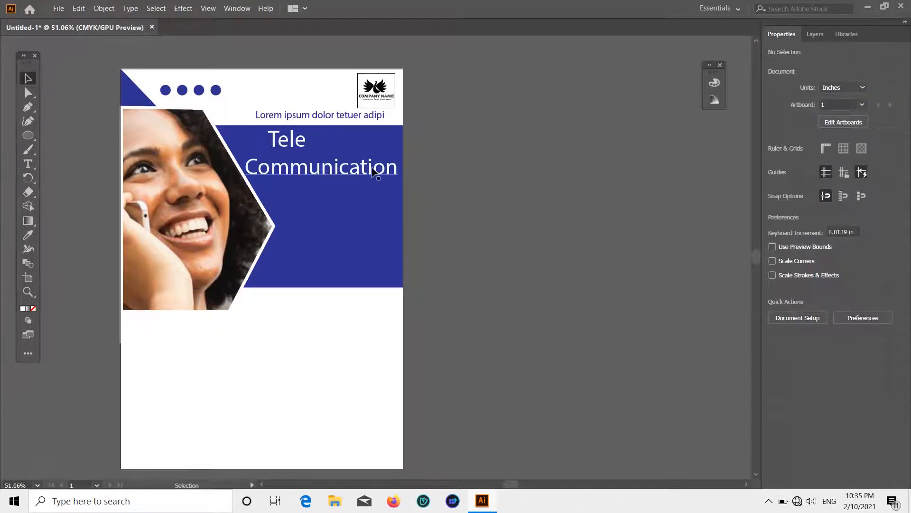
click(893, 264)
click(807, 350)
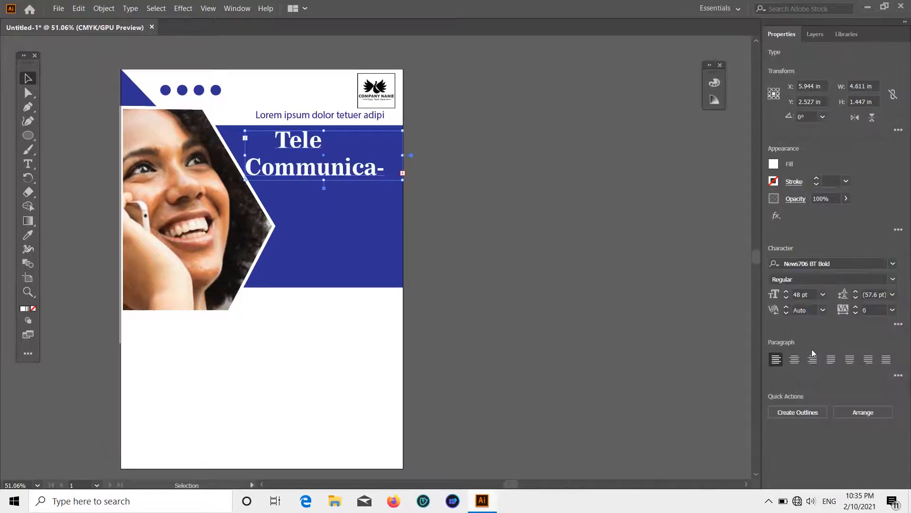
drag(404, 158, 442, 168)
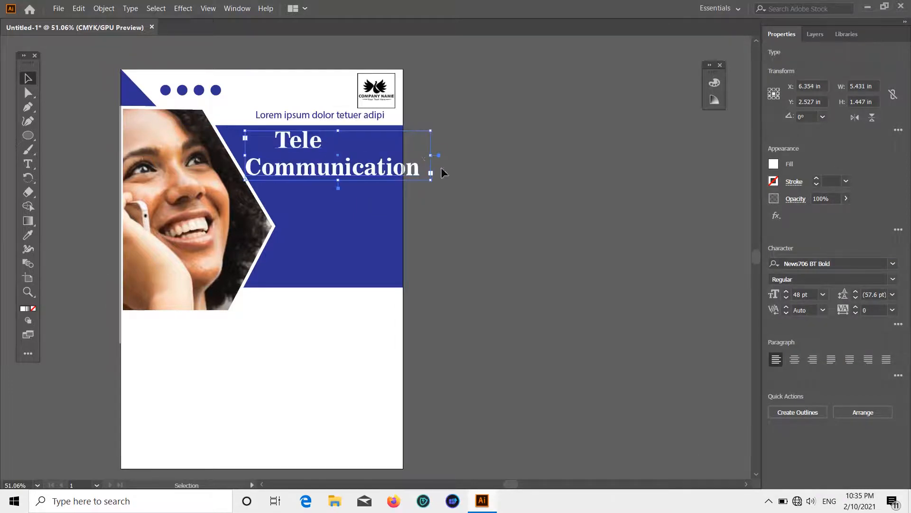
- Set the headline's font size to 40 pt and narrow its frame to about 4.6 in, ending at the page edge
click(823, 294)
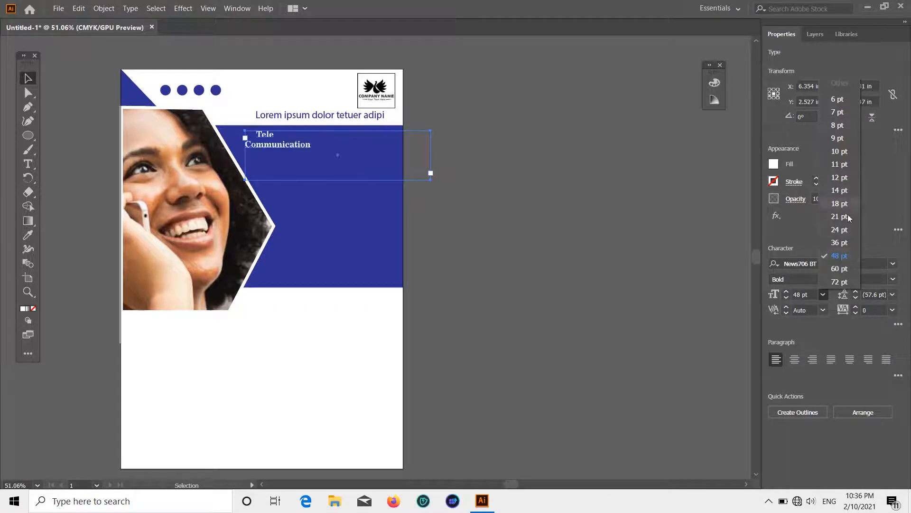
click(843, 256)
click(804, 295)
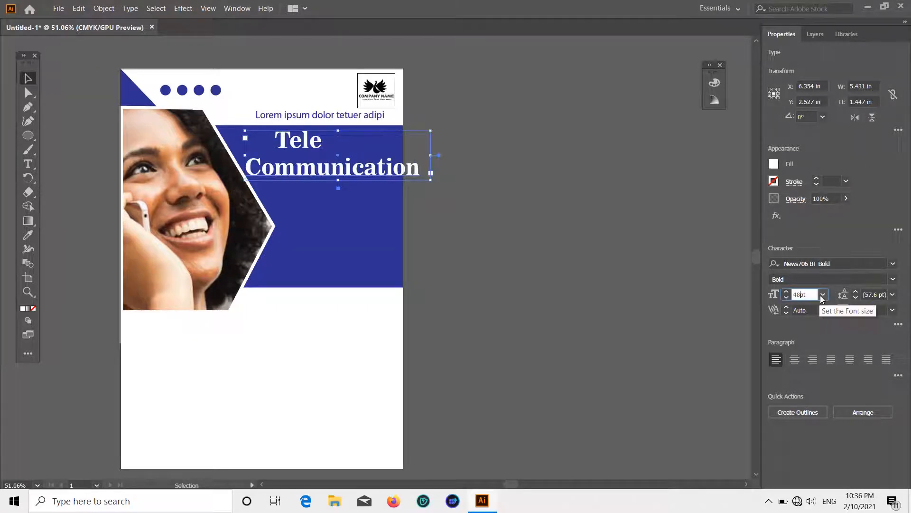
text(40)
key(Return)
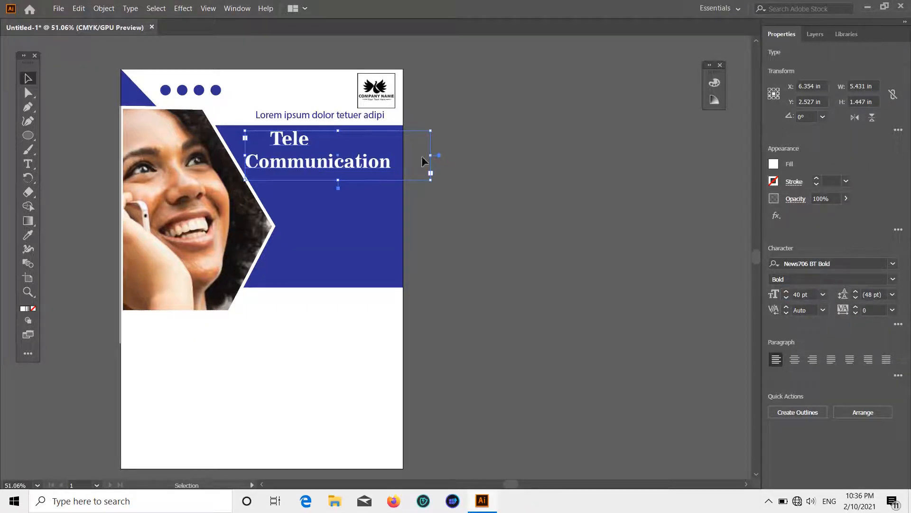
drag(431, 173, 403, 173)
- Add the text "Tag Line" at 21 pt on the band below the headline
scroll(418, 212, down, 2)
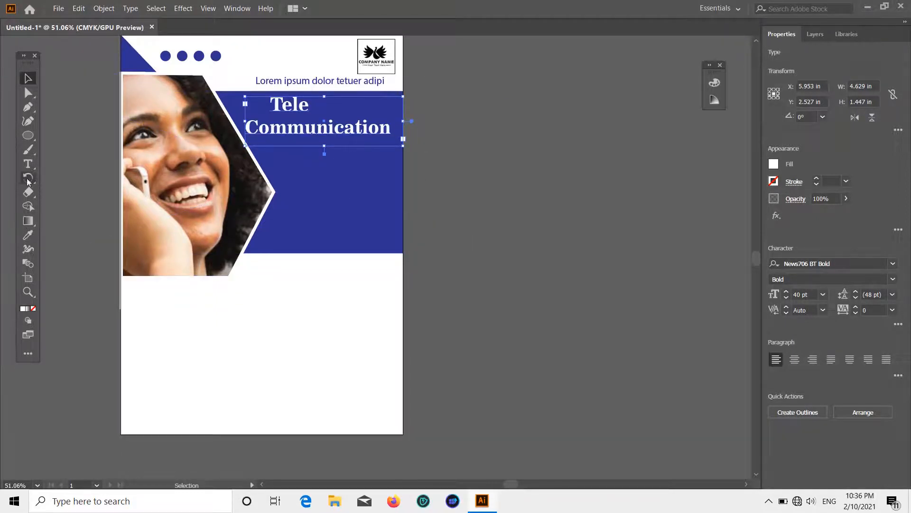
click(28, 164)
click(822, 295)
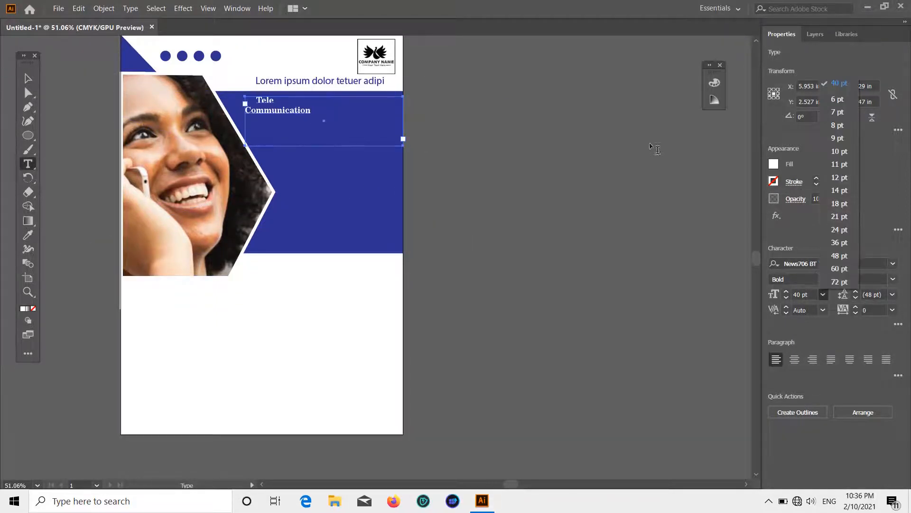
key(Escape)
click(302, 169)
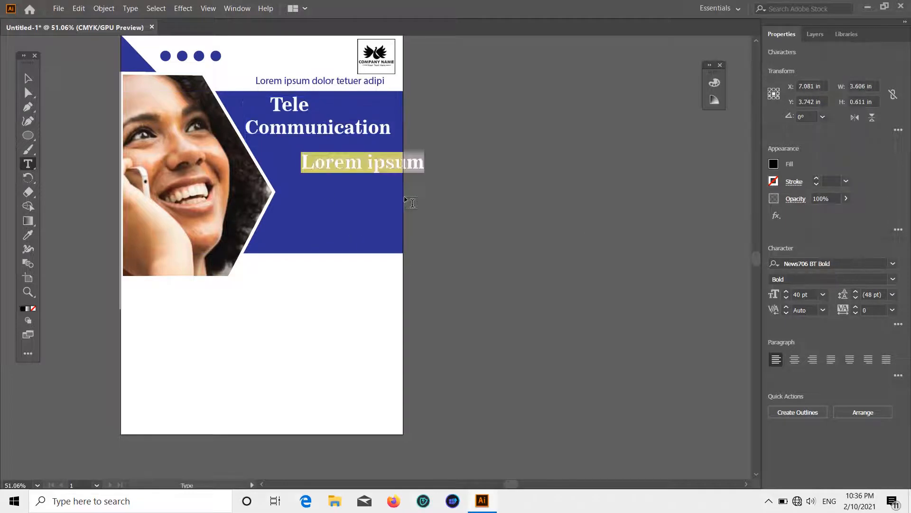
click(824, 296)
click(842, 212)
key(BackSpace)
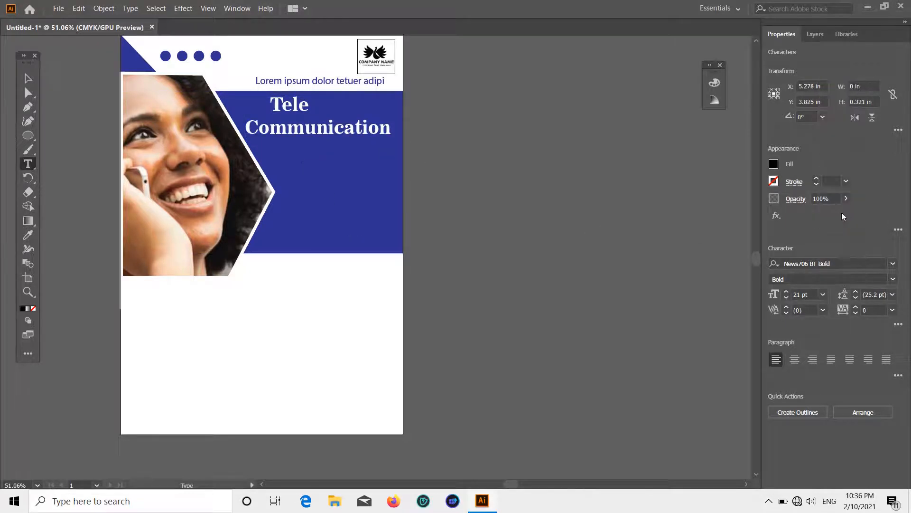
text(Tag Line)
- Fill the "Tag Line" text with white and move it to the band's right side below the headline
click(28, 78)
click(774, 164)
click(648, 186)
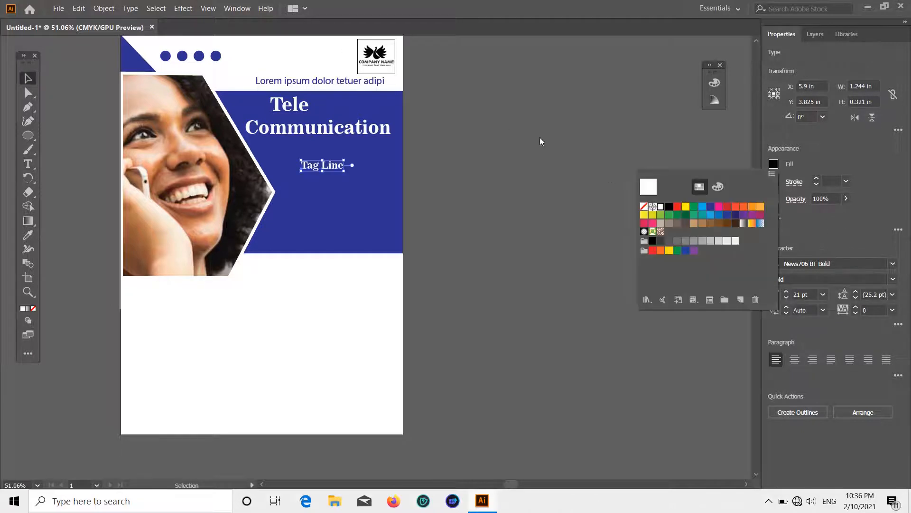
key(Escape)
drag(346, 174, 385, 164)
click(527, 167)
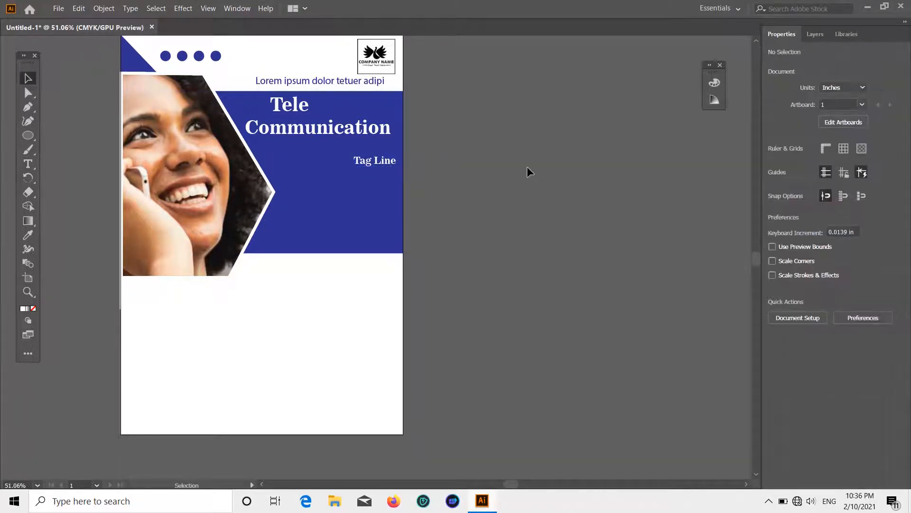
- Change the "Tag Line" font to Arial Regular
click(379, 162)
click(893, 263)
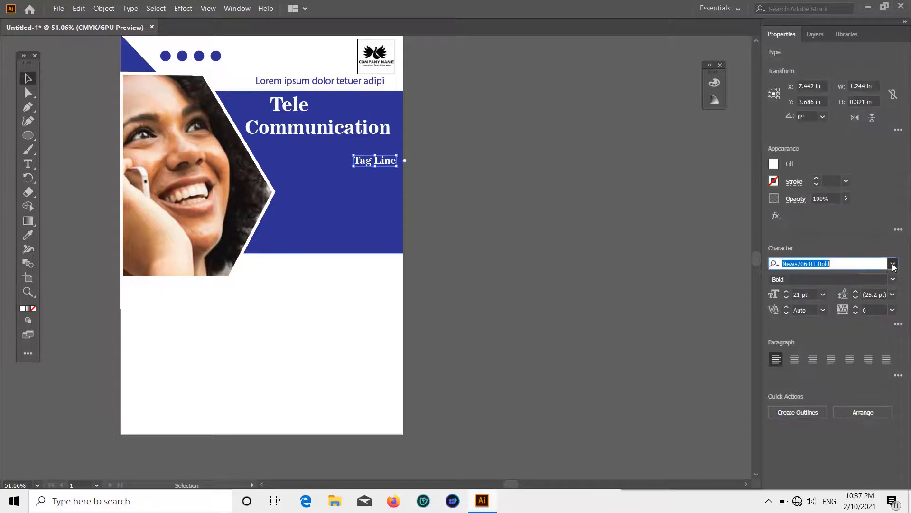
click(635, 334)
click(893, 279)
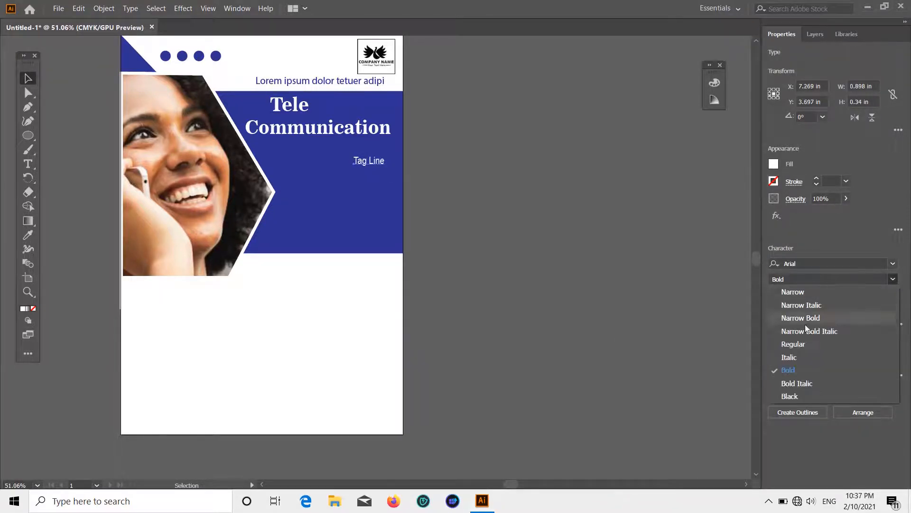
click(789, 356)
click(886, 280)
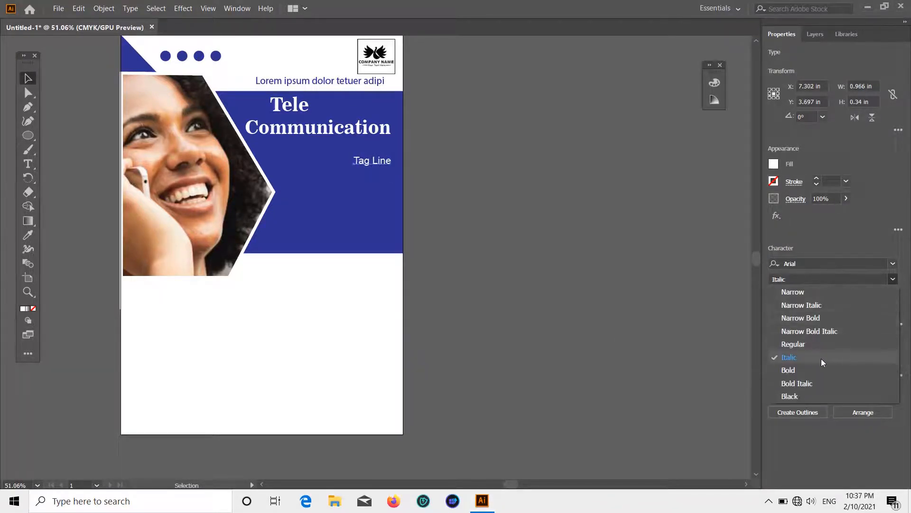
click(794, 344)
- Add an area-text frame of placeholder text about 3.1 by 1.6 in below "Tag Line" and set its size to 14 pt
click(29, 169)
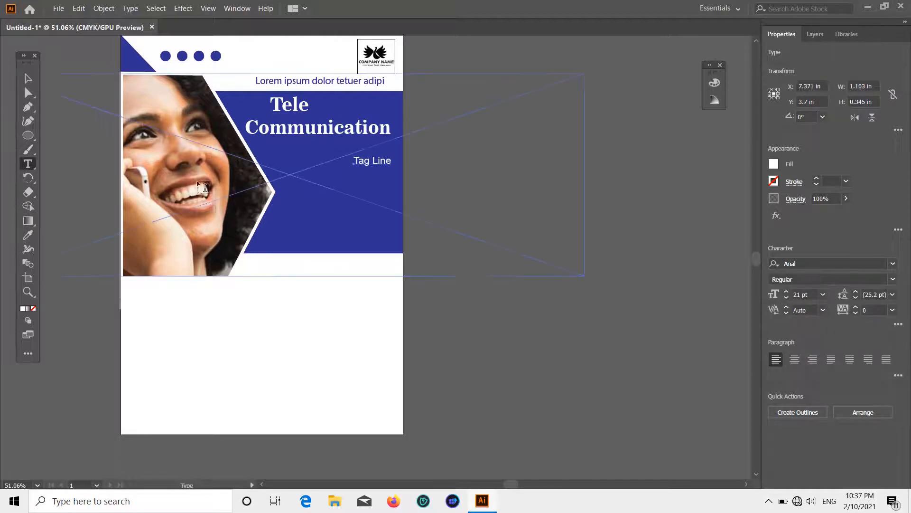
scroll(270, 228, down, 2)
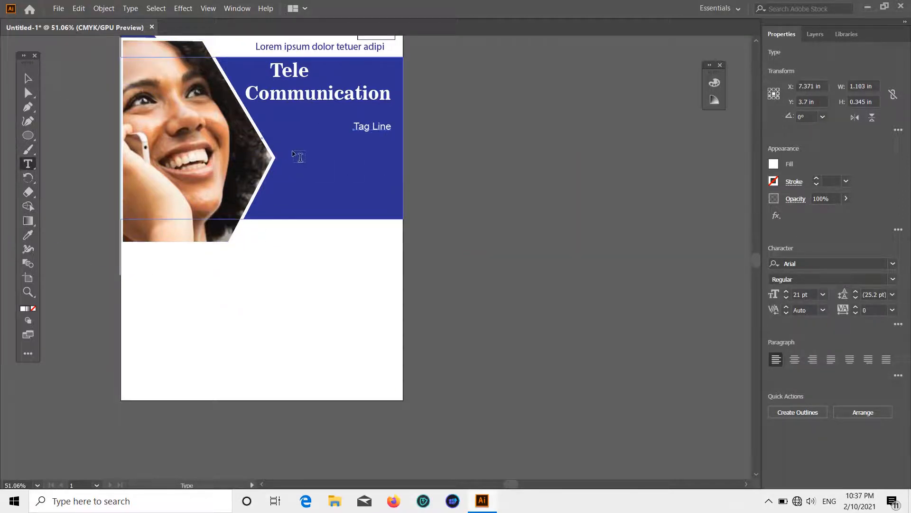
drag(290, 148, 397, 201)
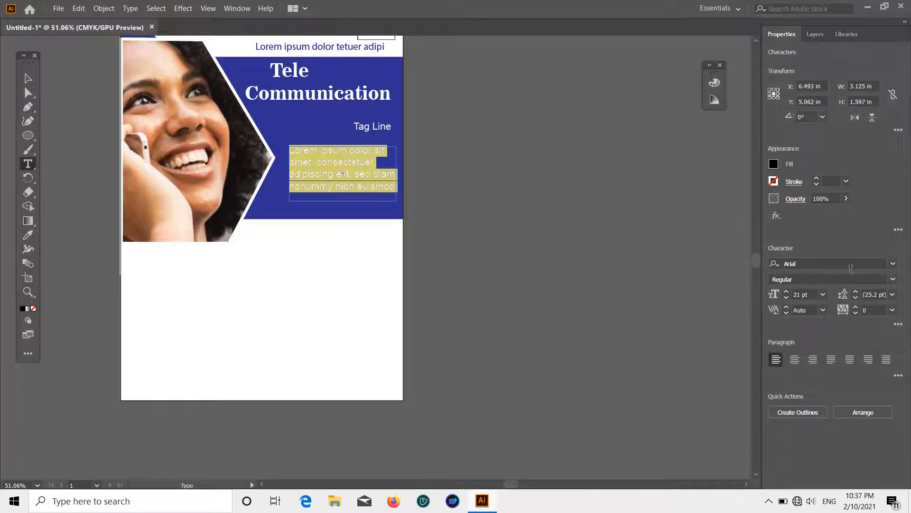
click(823, 294)
click(830, 181)
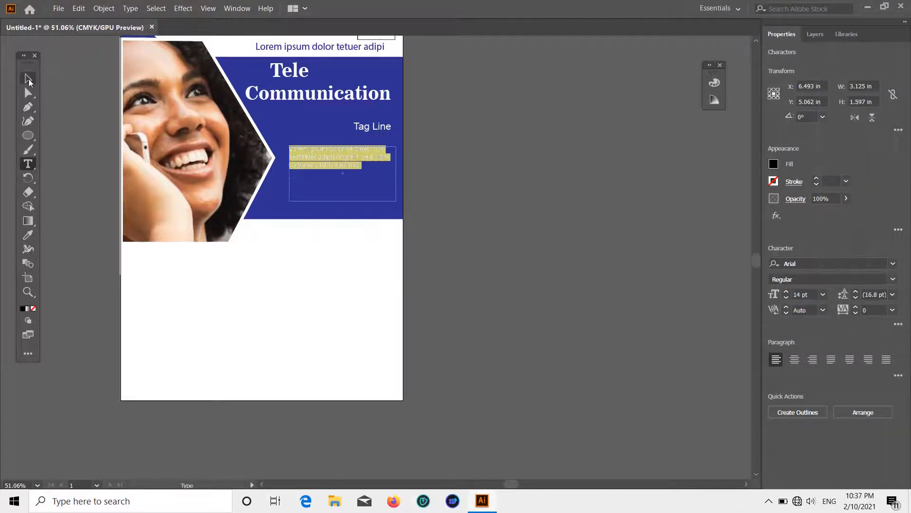
- Fill the placeholder paragraph on the blue band with white
key(Escape)
click(773, 163)
click(660, 207)
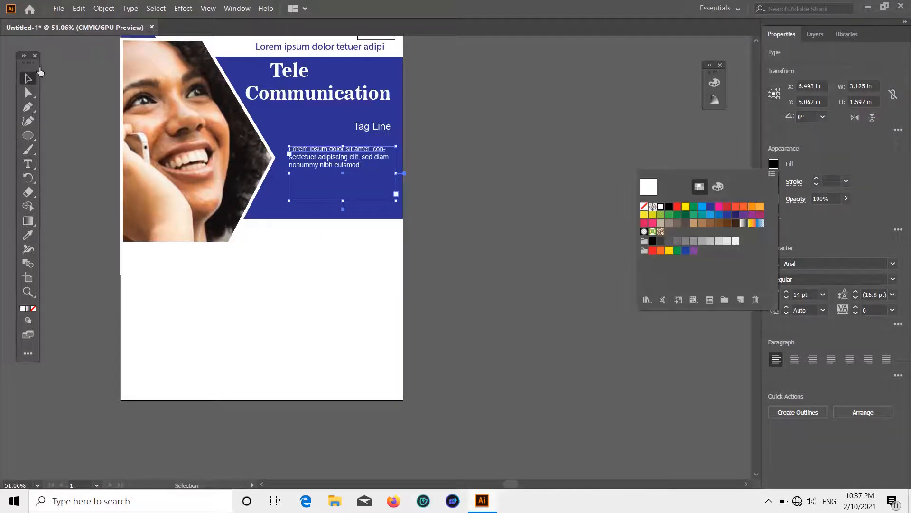
- Copy the white placeholder sentence and paste it at its own end, so the paragraph contains it twice
double_click(361, 165)
key(ctrl+a)
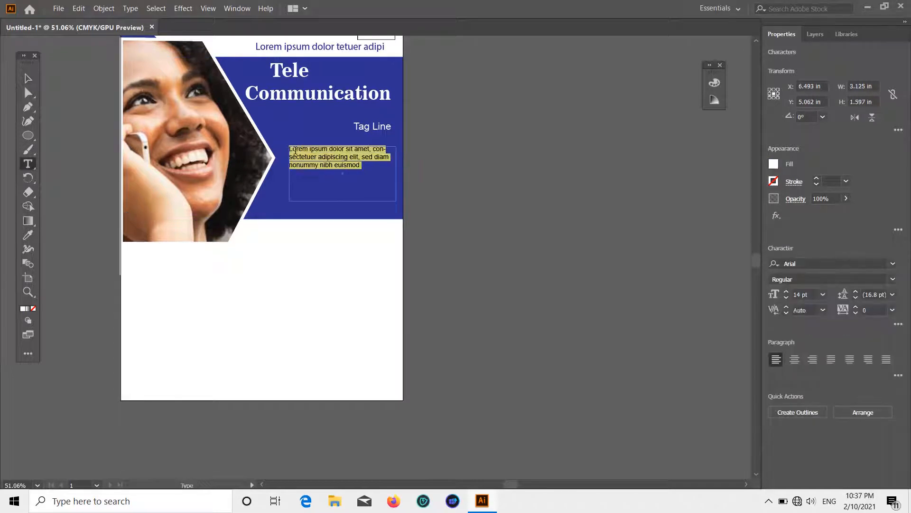
right_click(298, 152)
click(352, 145)
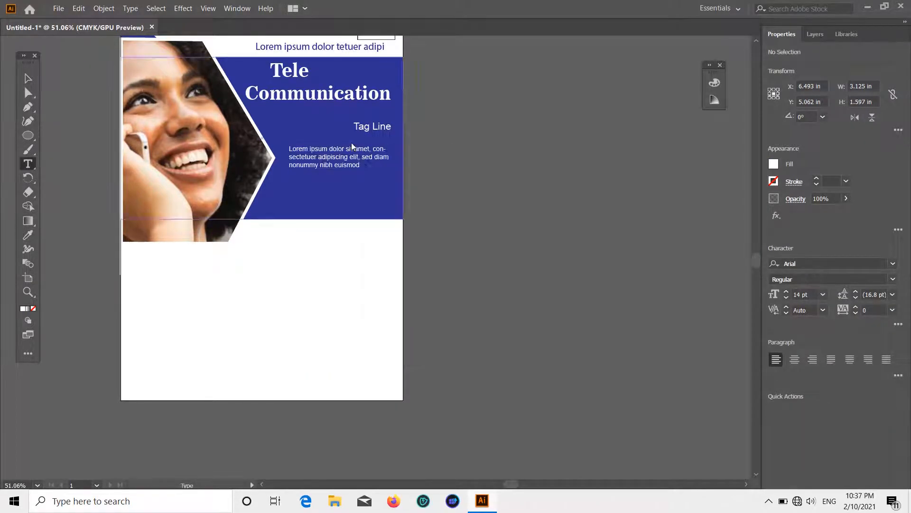
click(363, 165)
key(ctrl+a)
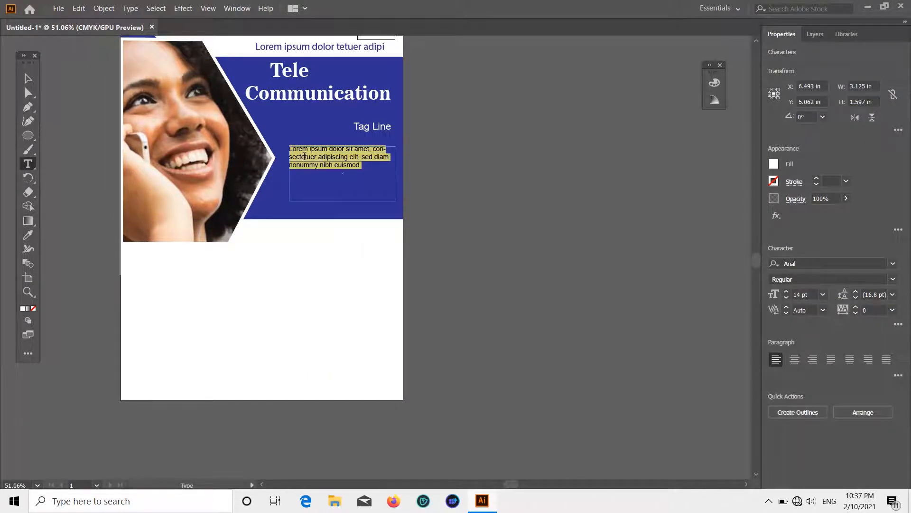
click(365, 166)
key(ctrl+v)
scroll(375, 165, up, 5)
scroll(375, 165, down, 4)
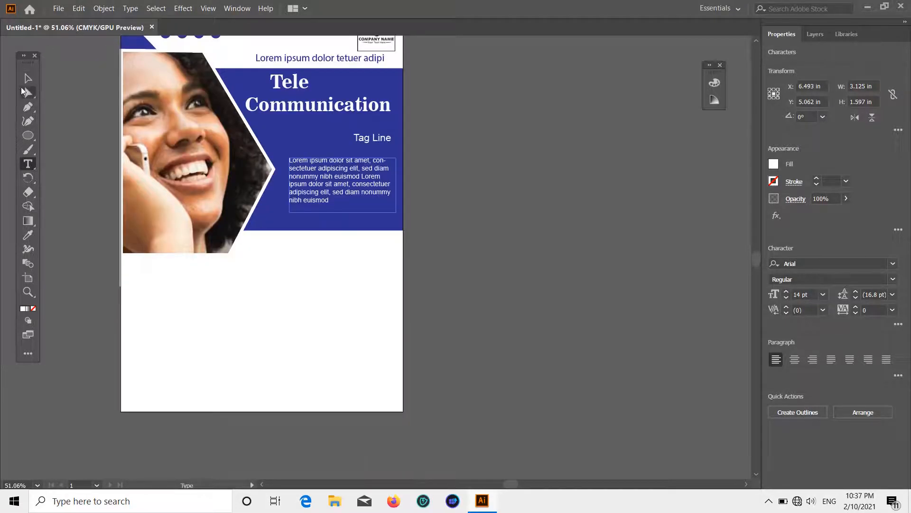
click(27, 79)
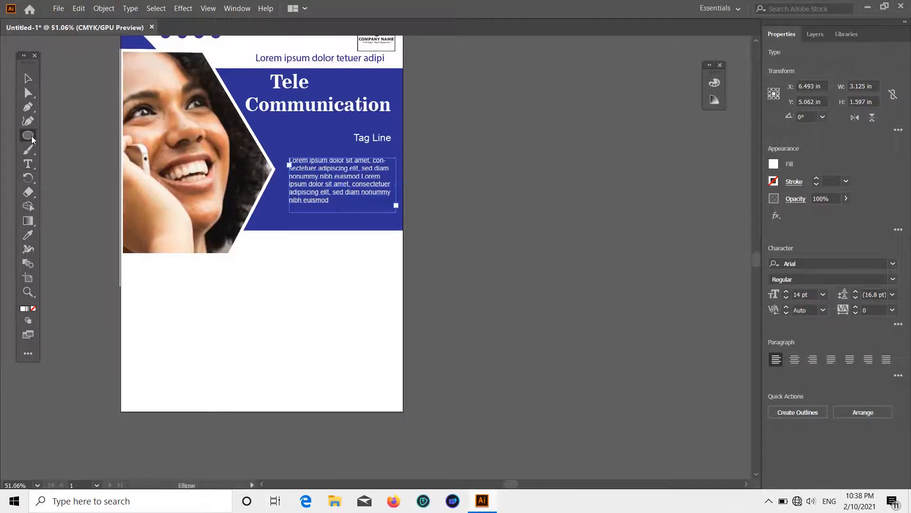
- Draw a hexagon about 1.96 by 1.69 in over the blue band's lower edge beside the photo with the Polygon tool
drag(32, 136, 68, 162)
scroll(274, 225, down, 1)
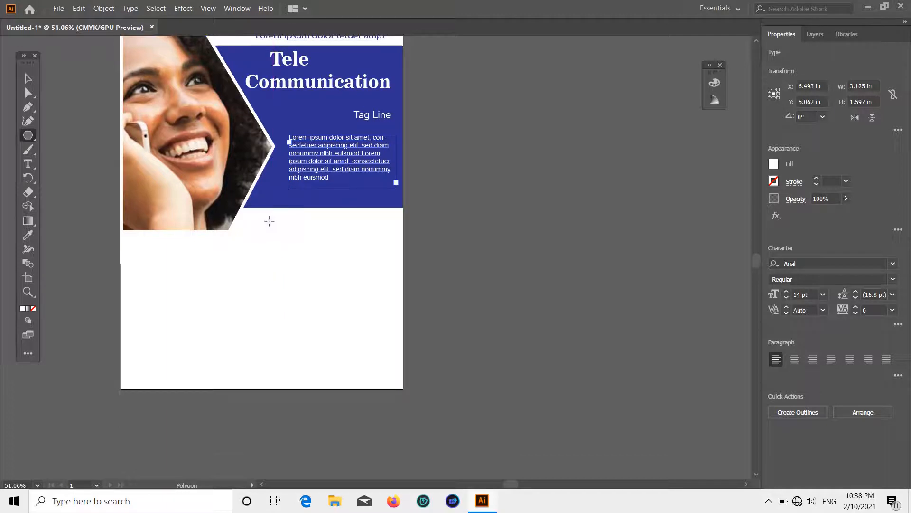
drag(274, 207, 299, 229)
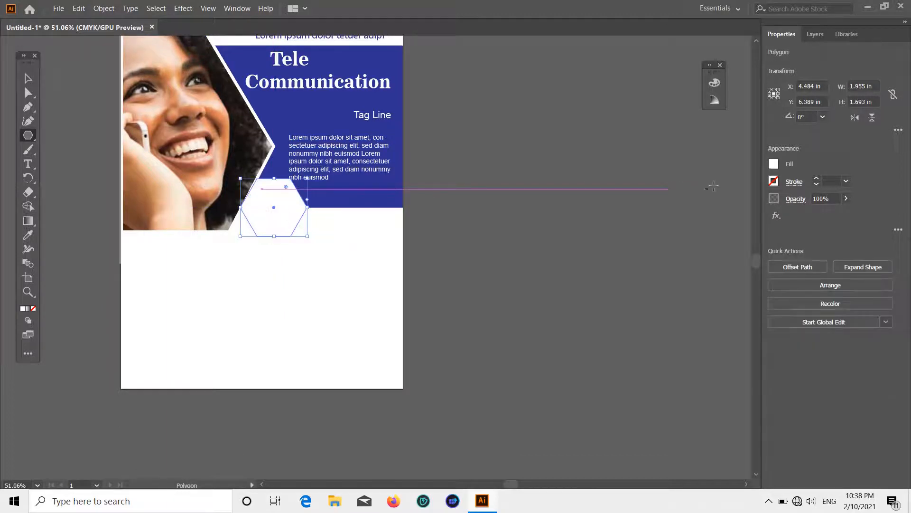
- Give the new hexagon a white 5 pt stroke
click(774, 182)
click(847, 182)
click(774, 182)
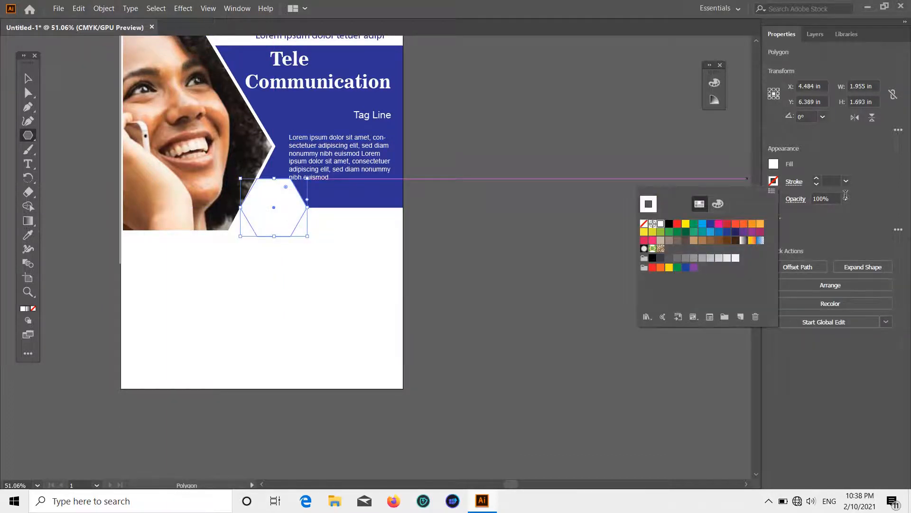
click(846, 181)
click(847, 181)
click(859, 269)
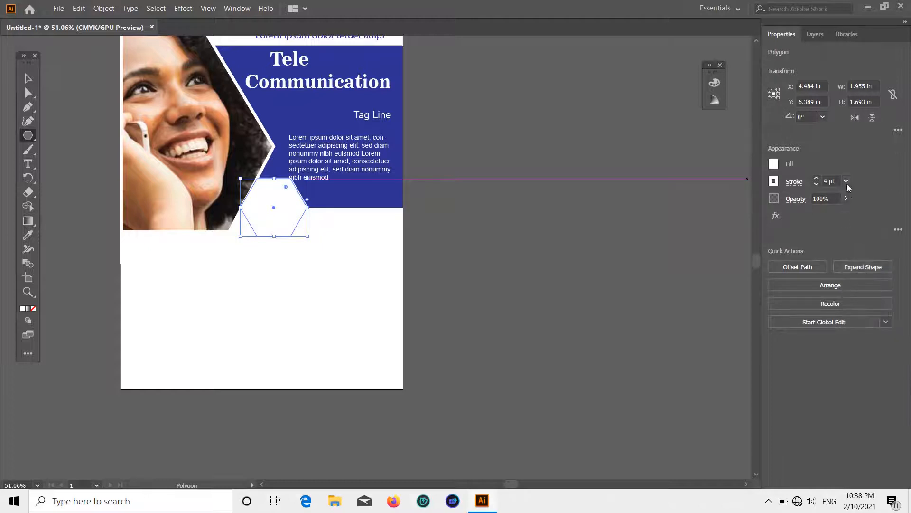
click(847, 181)
click(859, 281)
- Arrange two copies of the hexagon, one over the band's lower-right edge and one just below the band
key(v)
mouse_move(271, 192)
mouse_down()
mouse_move(363, 194)
mouse_move(354, 190)
mouse_up()
drag(300, 224, 304, 258)
click(349, 209)
click(457, 197)
- Fill the hexagon below the band with dark green and the one at the band's lower-right edge with teal
click(302, 256)
click(774, 164)
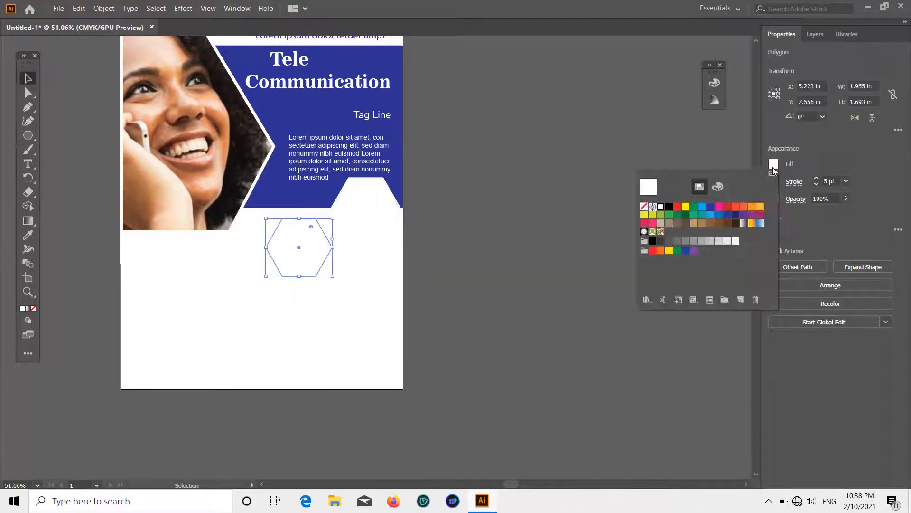
click(702, 218)
click(782, 169)
click(679, 215)
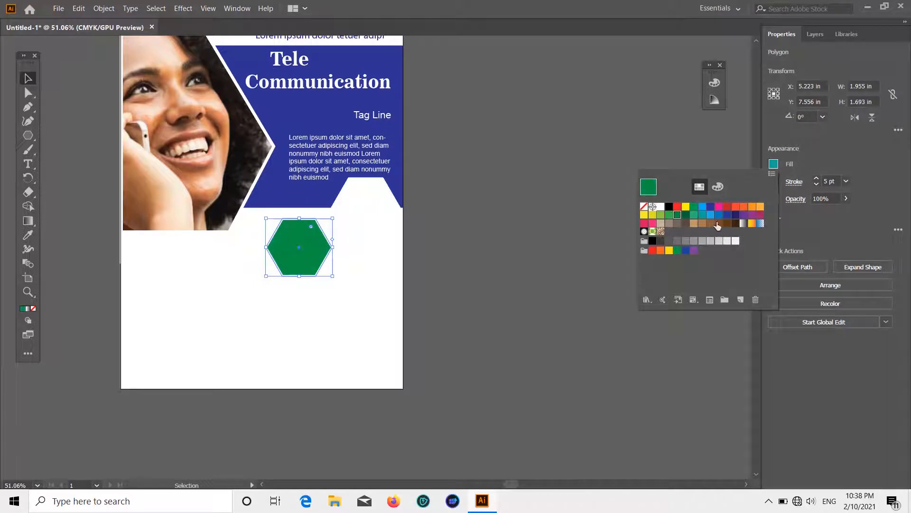
click(775, 164)
click(739, 223)
click(699, 215)
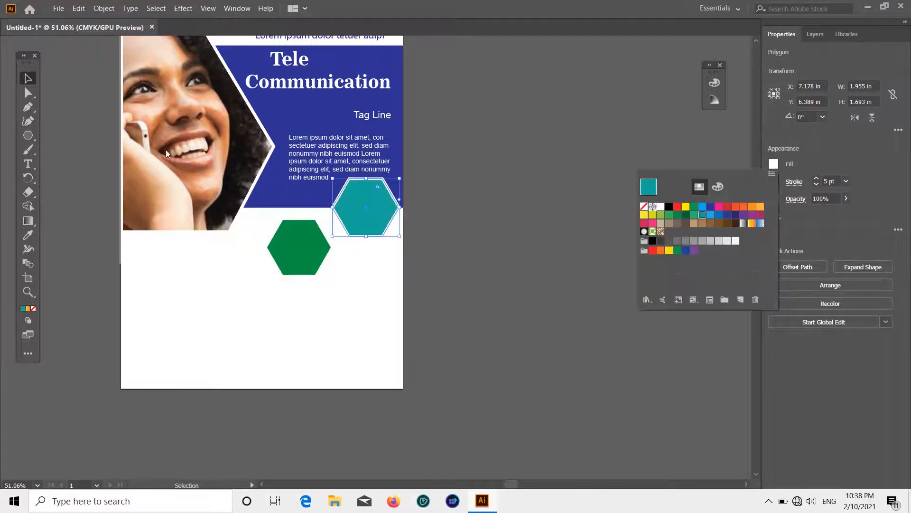
- Move the green hexagon up so it overlaps the blue band's lower edge
scroll(442, 268, up, 3)
scroll(470, 265, down, 2)
drag(301, 260, 304, 241)
click(488, 214)
- Place the daylight skyscraper image from the Desktop over the green hexagon, about 2.72 by 1.82 in
click(58, 8)
click(72, 170)
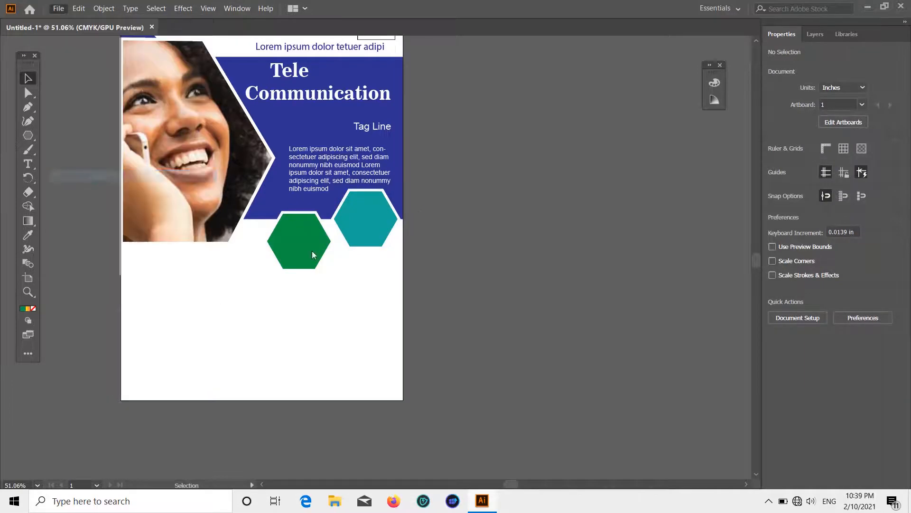
scroll(56, 112, up, 1)
click(49, 92)
scroll(242, 126, down, 5)
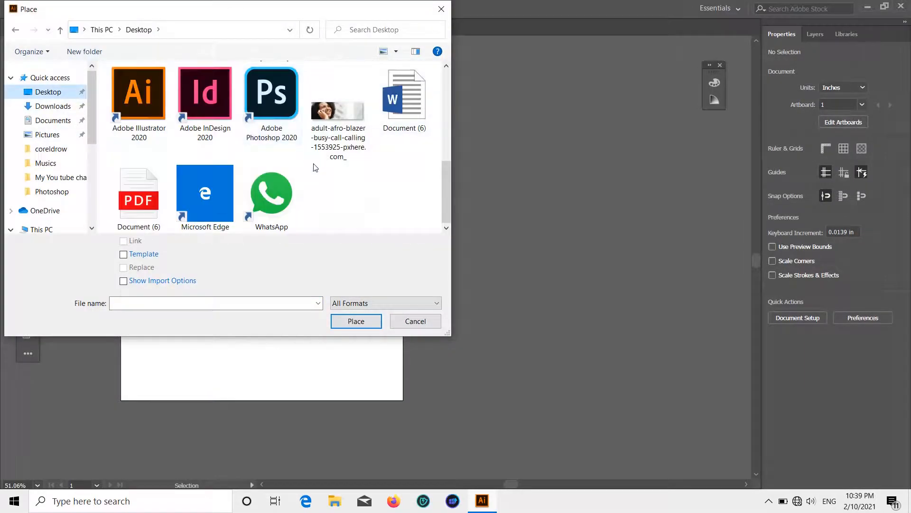
scroll(316, 166, up, 3)
double_click(412, 182)
drag(252, 209, 350, 316)
- Bring the green hexagon to the front and move the skyscraper image up so it lies behind the whole hexagon
right_click(287, 220)
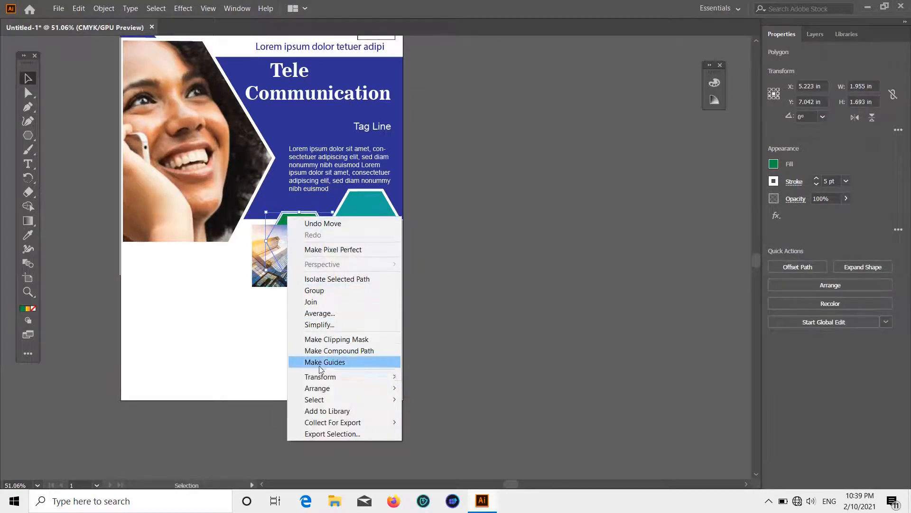
mouse_move(323, 387)
click(437, 386)
drag(297, 283, 298, 268)
click(299, 301)
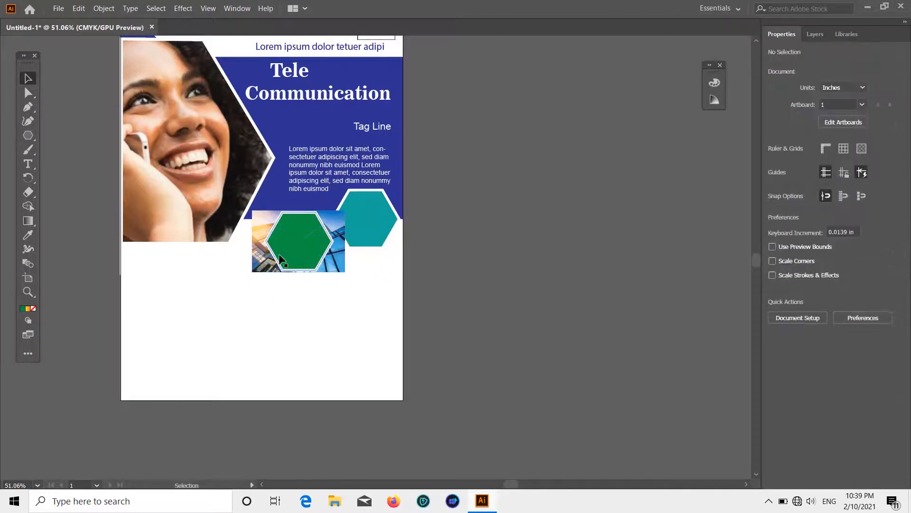
- Clip the skyscraper image to the green hexagon with a clipping mask
click(295, 248)
shift+click(257, 234)
right_click(256, 234)
click(284, 323)
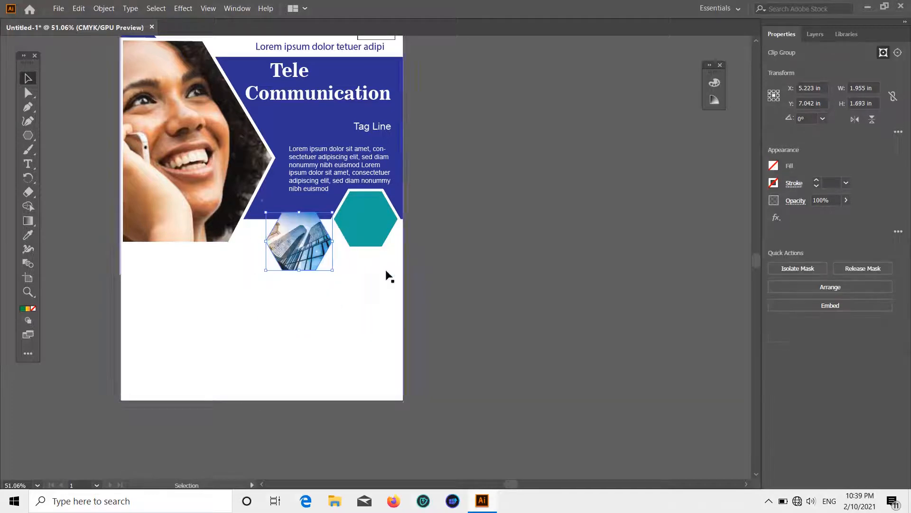
double_click(343, 254)
click(345, 273)
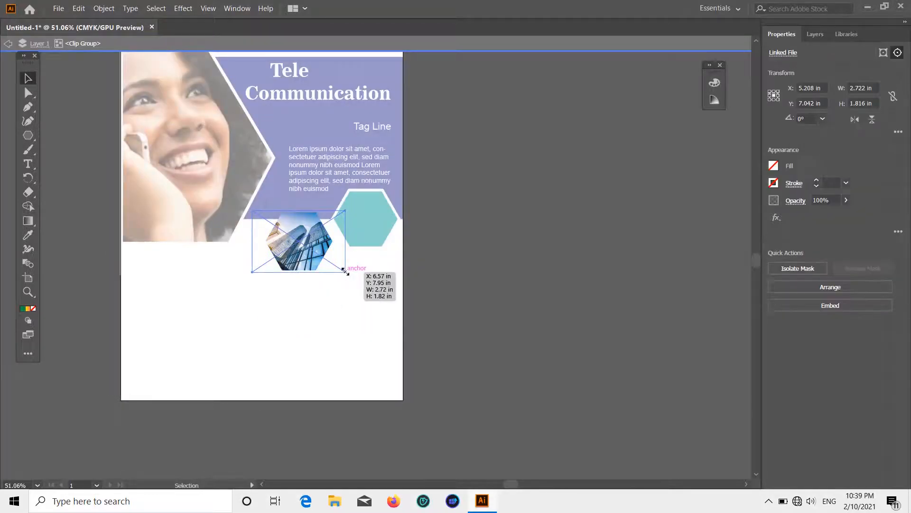
double_click(449, 244)
- Place the dark city skyline image over the teal hexagon, about 3.09 by 2.06 in
click(58, 8)
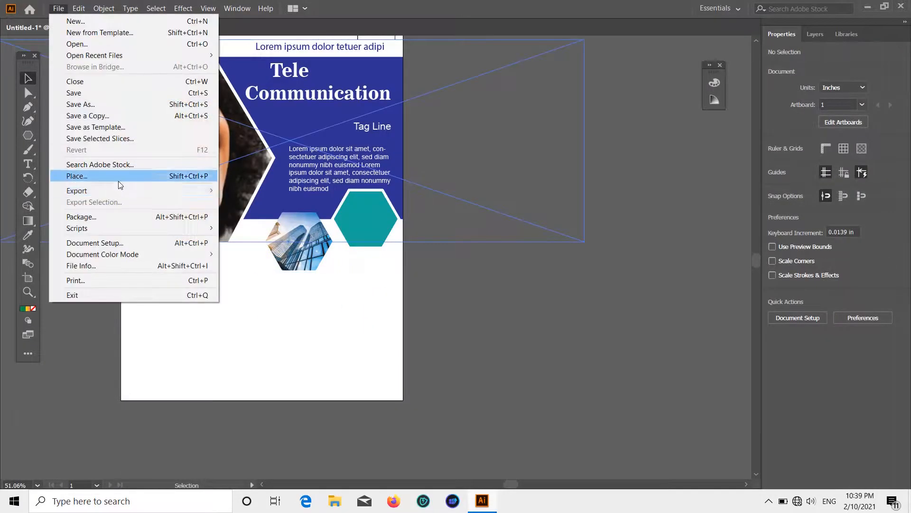
click(118, 178)
double_click(338, 174)
drag(324, 180, 429, 313)
click(443, 270)
drag(417, 220, 421, 253)
- Bring the teal hexagon to the front and move the skyline image up behind it
right_click(369, 197)
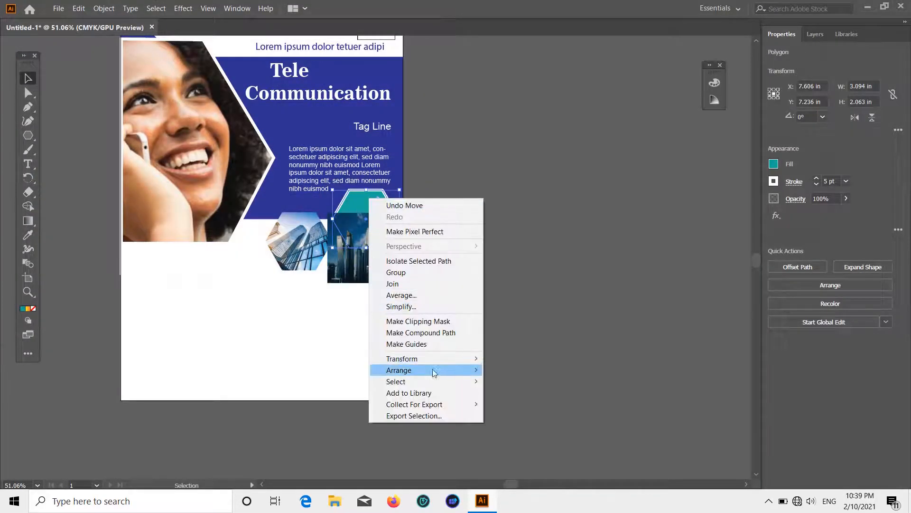
mouse_move(433, 370)
click(513, 370)
drag(366, 272, 363, 242)
- Clip the skyline image to the teal hexagon with a clipping mask
shift+click(357, 222)
shift+double_click(412, 211)
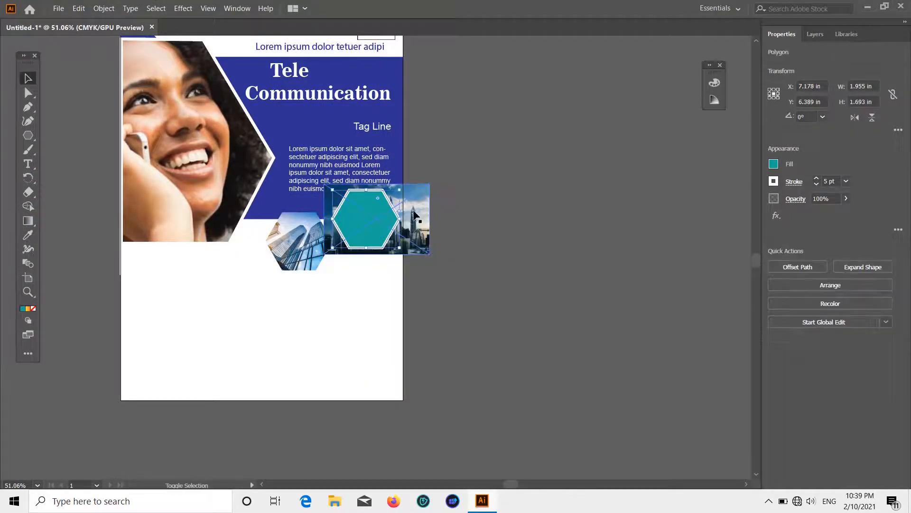
double_click(484, 189)
shift+click(372, 212)
shift+click(407, 200)
right_click(408, 200)
click(471, 284)
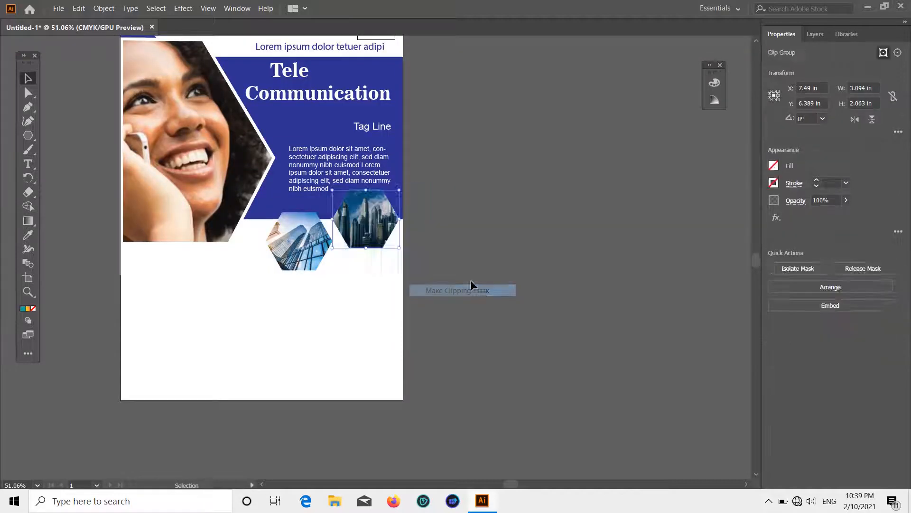
- Move the skyscraper hexagon up slightly
click(471, 240)
scroll(471, 237, down, 1)
scroll(471, 238, up, 2)
drag(307, 242, 307, 239)
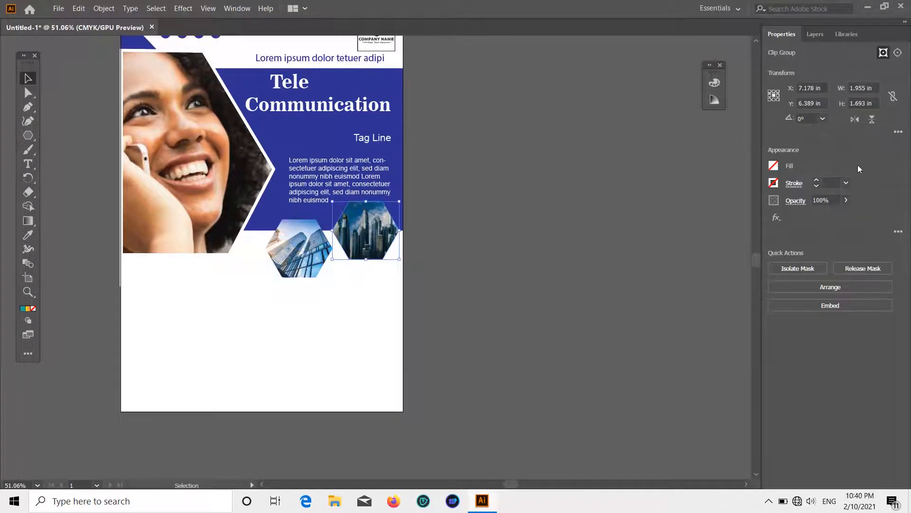
- Give both hexagon-clipped building photos a white 5 pt stroke
click(846, 183)
click(846, 183)
click(845, 183)
click(685, 274)
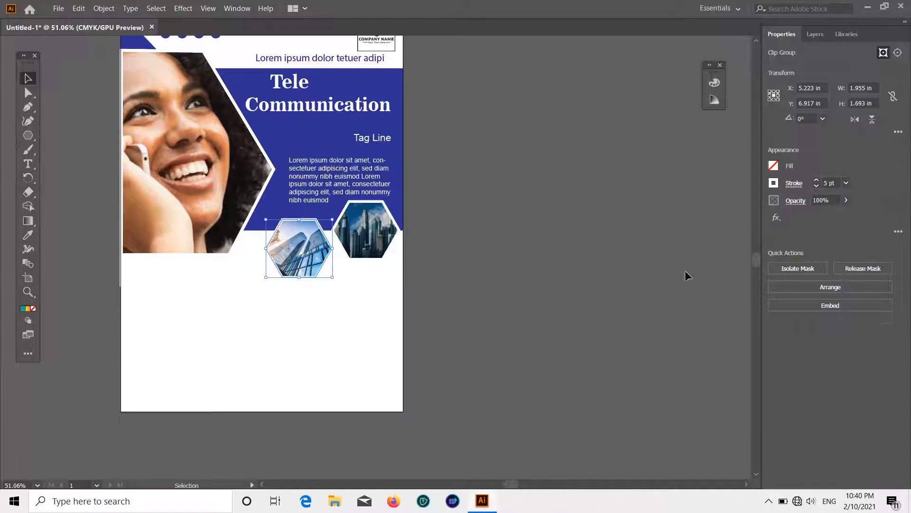
- Draw a text frame about 2.43 by 0.66 in below the woman's photo and clear its placeholder text
scroll(623, 268, down, 1)
scroll(598, 265, up, 4)
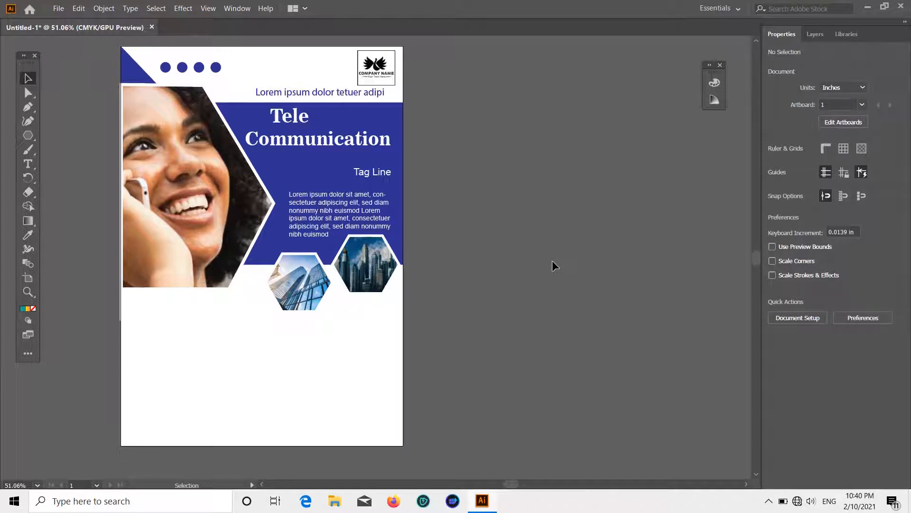
scroll(212, 280, down, 2)
key(ctrl+1)
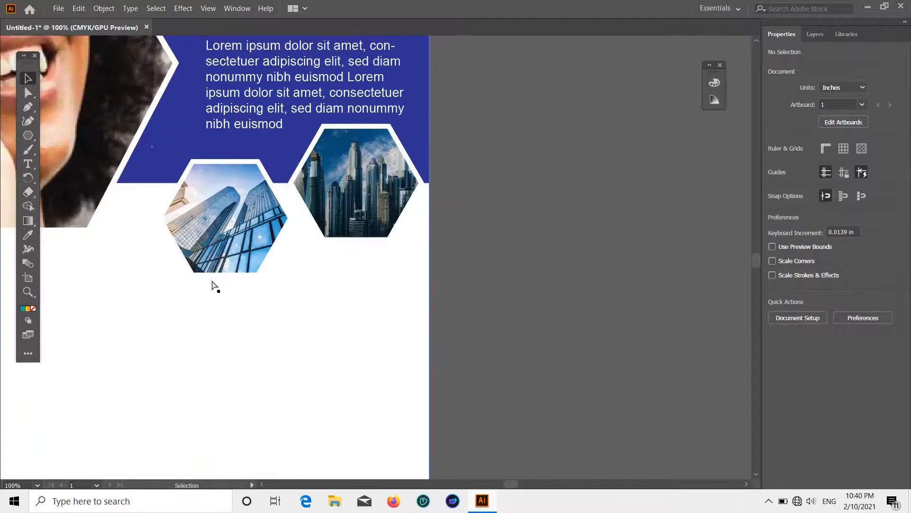
drag(272, 340, 502, 254)
key(t)
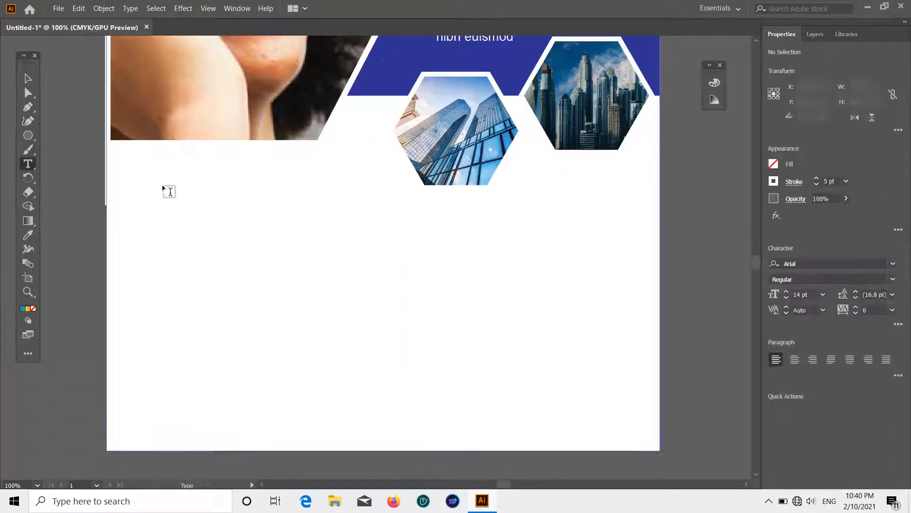
drag(246, 200, 289, 207)
click(278, 204)
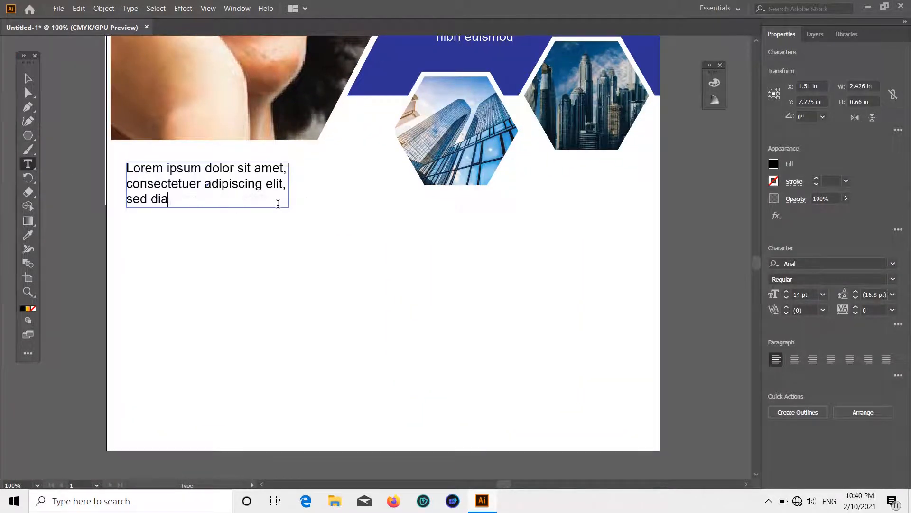
- Set the text below the woman's photo to dark blue at 36 pt and enter SERVICE
click(774, 164)
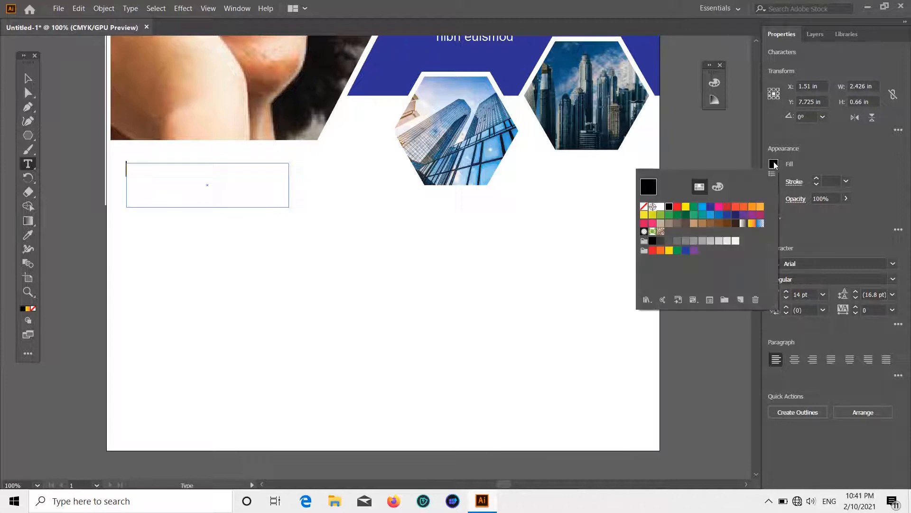
click(710, 208)
click(824, 294)
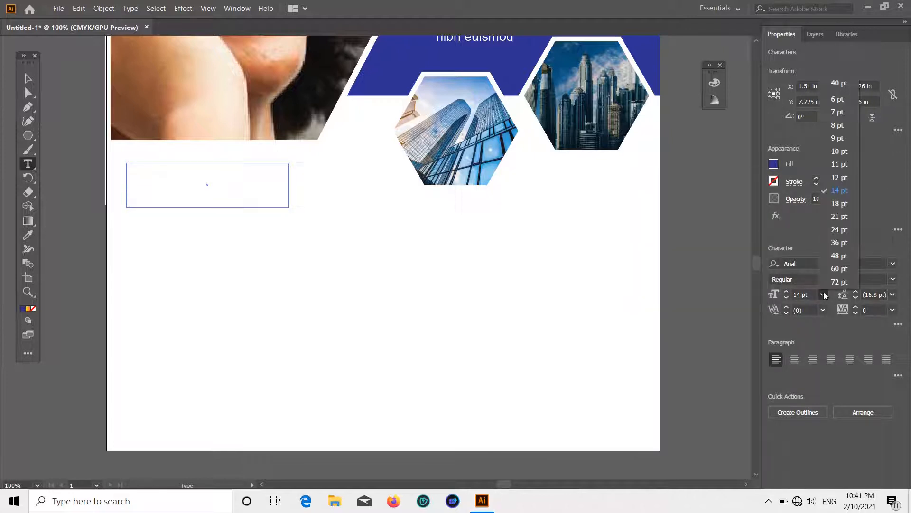
click(838, 241)
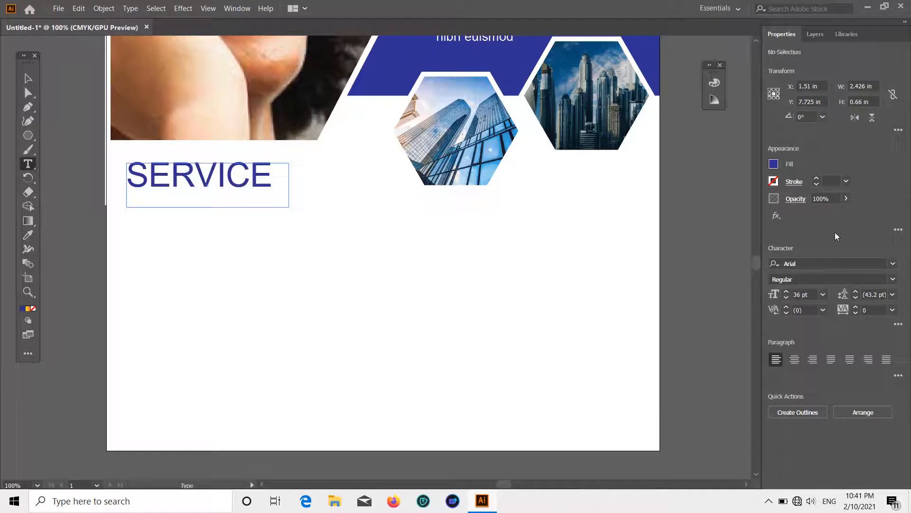
- Replace the word SERVICE below the photo with SERVIS
key(BackSpace)
key(BackSpace)
key(BackSpace)
key(BackSpace)
key(BackSpace)
key(BackSpace)
key(BackSpace)
key(BackSpace)
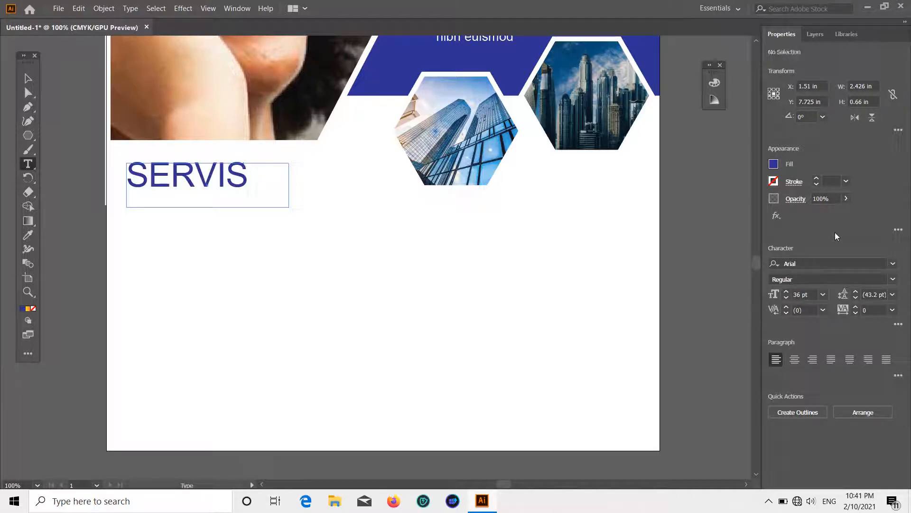
- Enlarge the SERVIS text frame to about 5.36 by 1.81 in and add an indented second line reading PROFESSIONAL
click(24, 82)
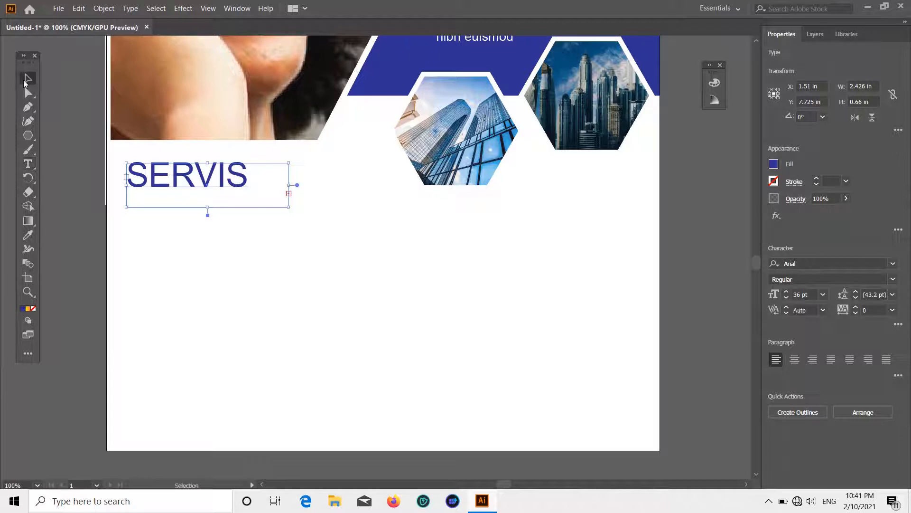
drag(208, 207, 206, 283)
double_click(156, 212)
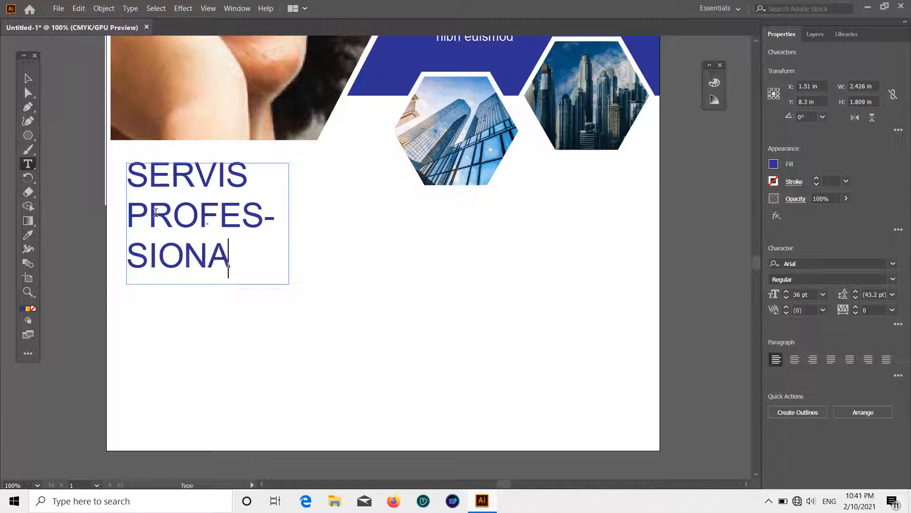
key(Escape)
drag(291, 222, 485, 223)
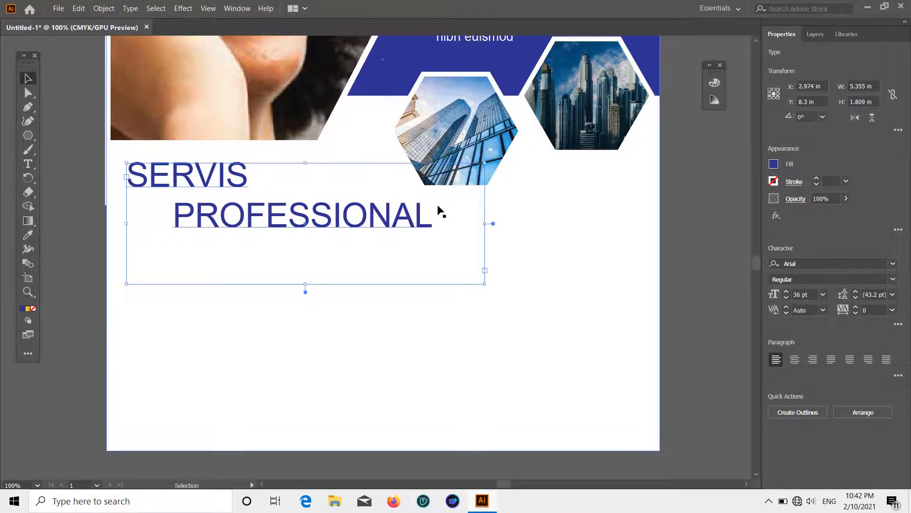
- Recolour the word PROFESSIONAL to black and deselect the heading text
triple_click(252, 214)
click(772, 165)
click(667, 207)
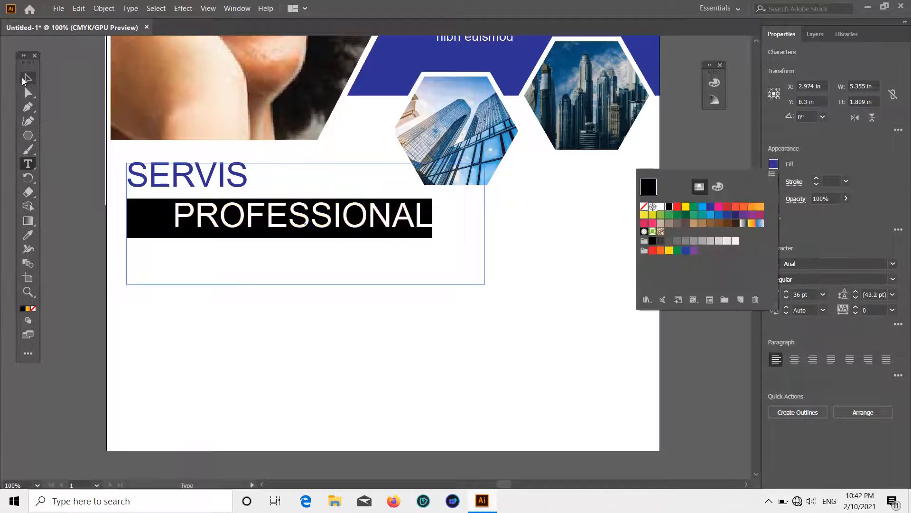
click(26, 78)
scroll(266, 323, down, 2)
click(266, 323)
scroll(266, 323, down, 2)
scroll(268, 324, down, 2)
scroll(142, 313, up, 5)
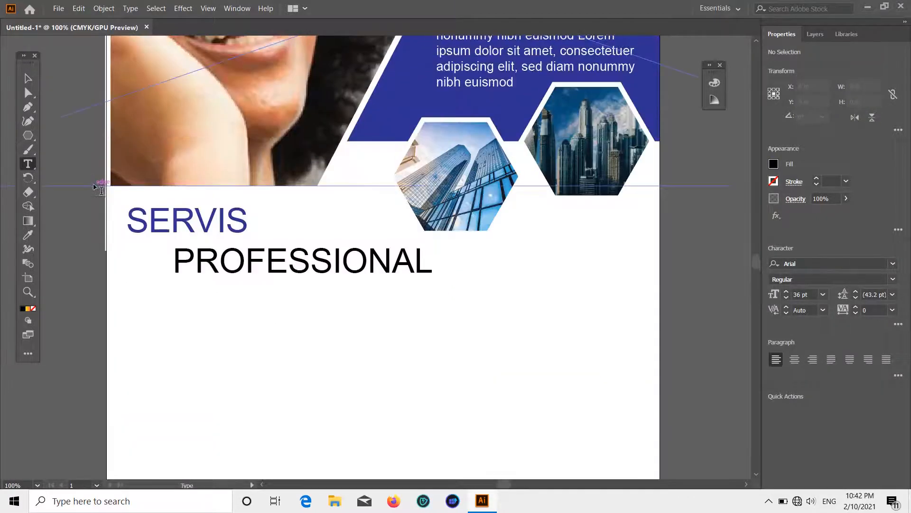
scroll(94, 309, down, 3)
- Copy the first small blue circle of the header row to the area below PROFESSIONAL
click(27, 93)
key(v)
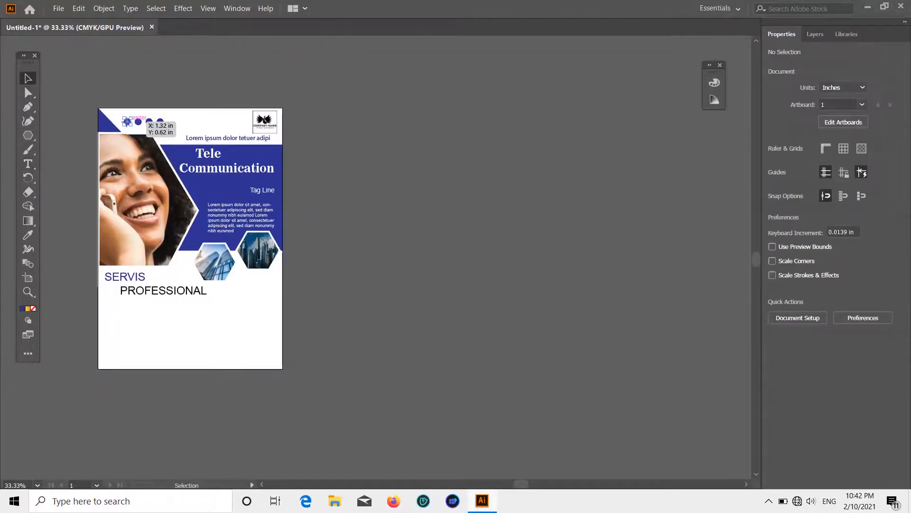
click(127, 122)
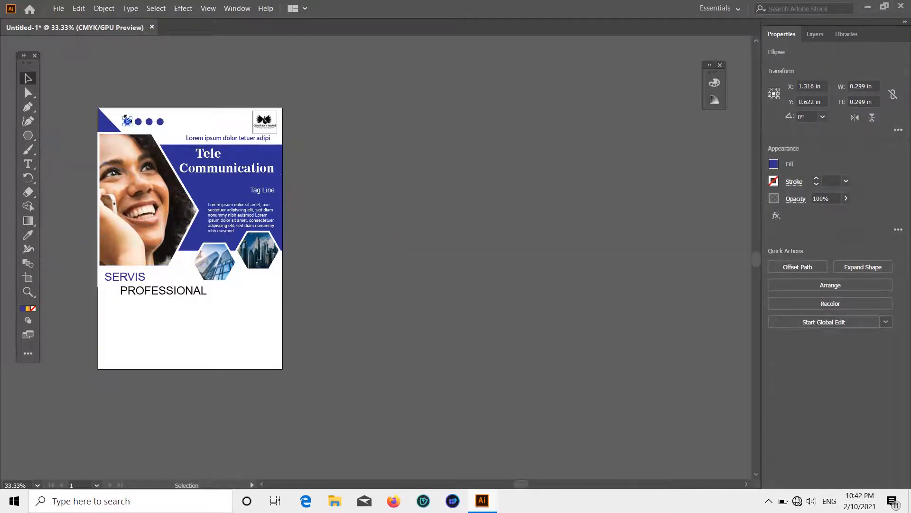
drag(103, 282, 111, 302)
scroll(112, 302, up, 4)
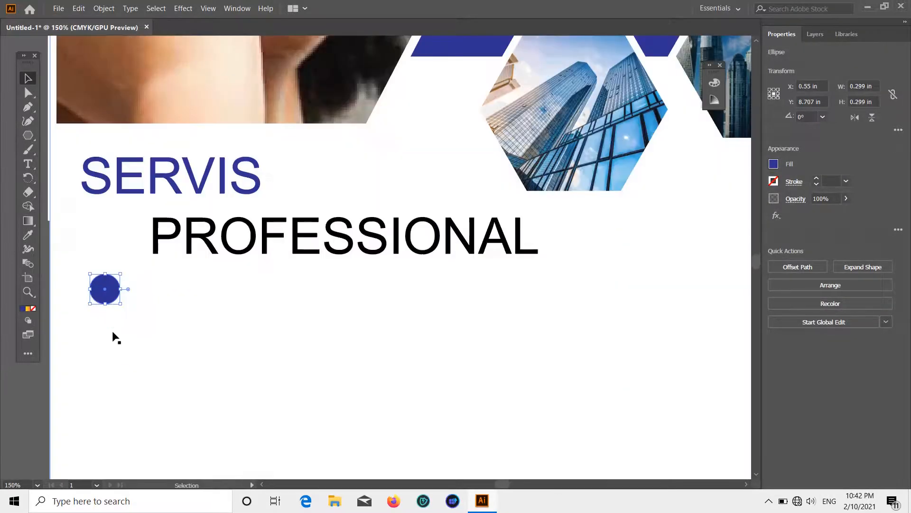
- Position the copied circle slightly lower and duplicate it downward into an evenly spaced column of four bullets
scroll(113, 332, down, 8)
drag(107, 105, 108, 135)
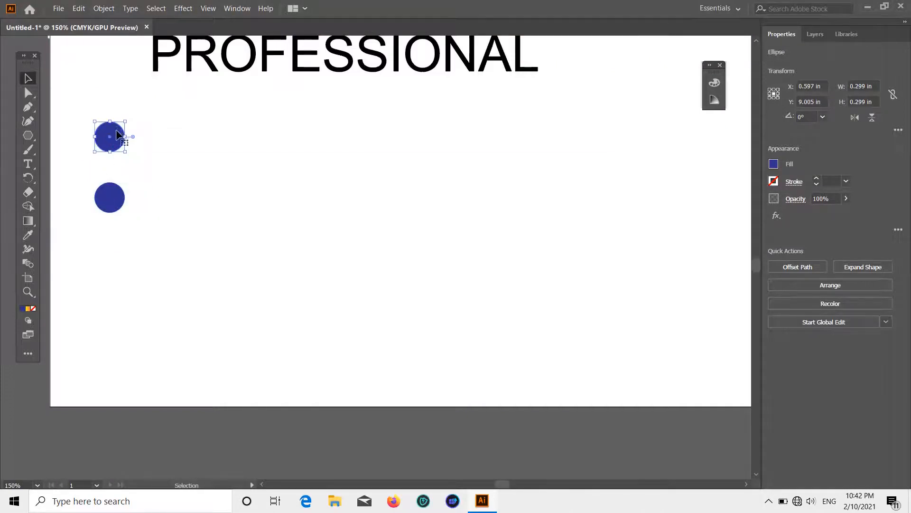
drag(118, 135, 113, 260)
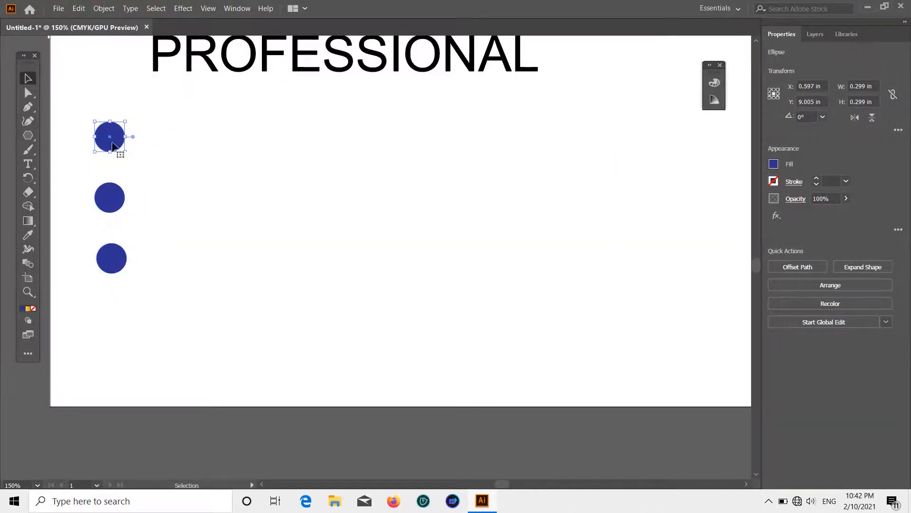
drag(113, 145, 113, 328)
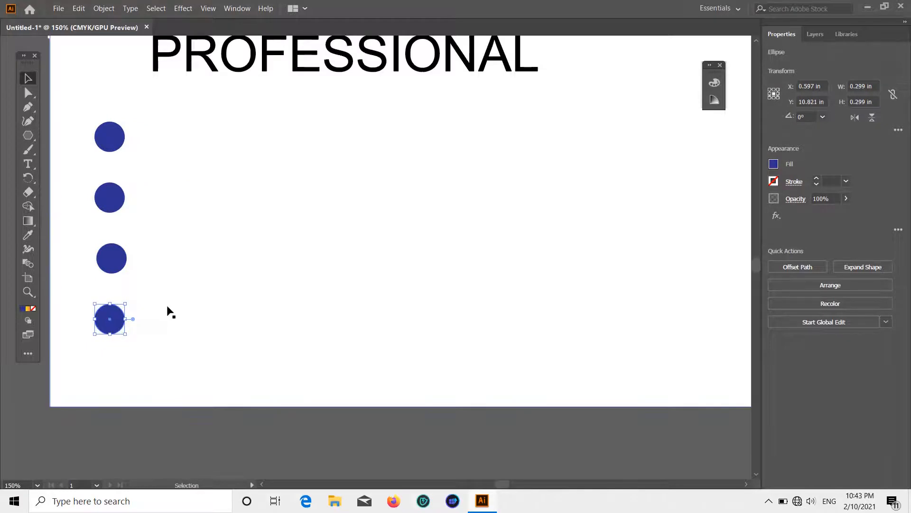
scroll(169, 308, down, 2)
scroll(185, 307, up, 4)
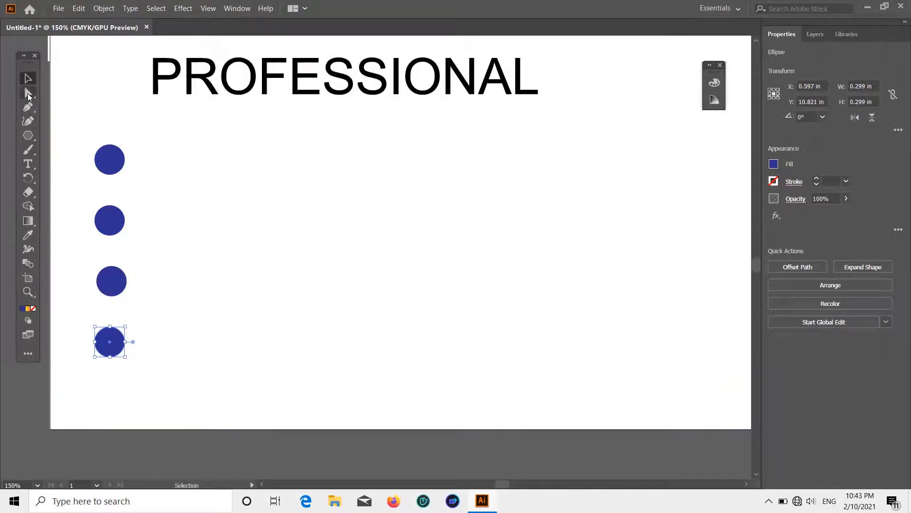
click(28, 164)
drag(156, 147, 441, 184)
key(ctrl+z)
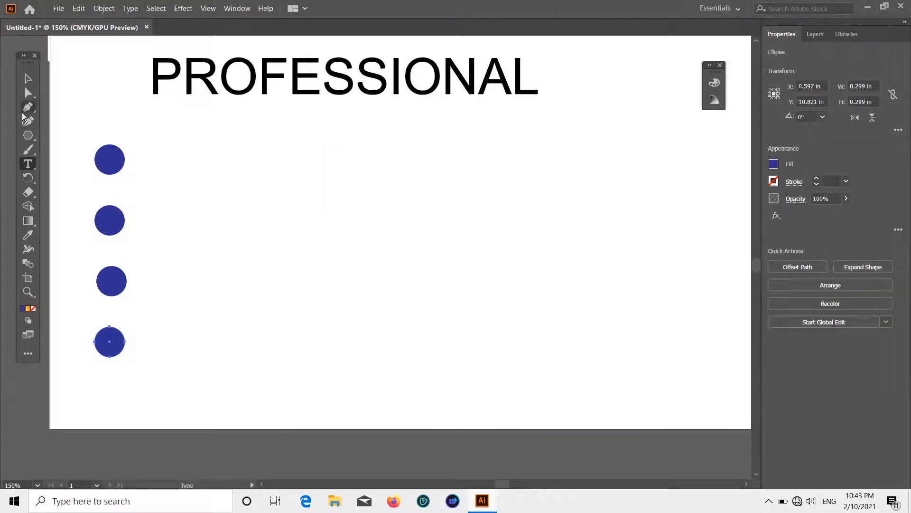
- Draw a text frame about 4.23 by 0.69 in beside the first bullet and set its text to 18 pt
drag(226, 157, 580, 212)
click(823, 295)
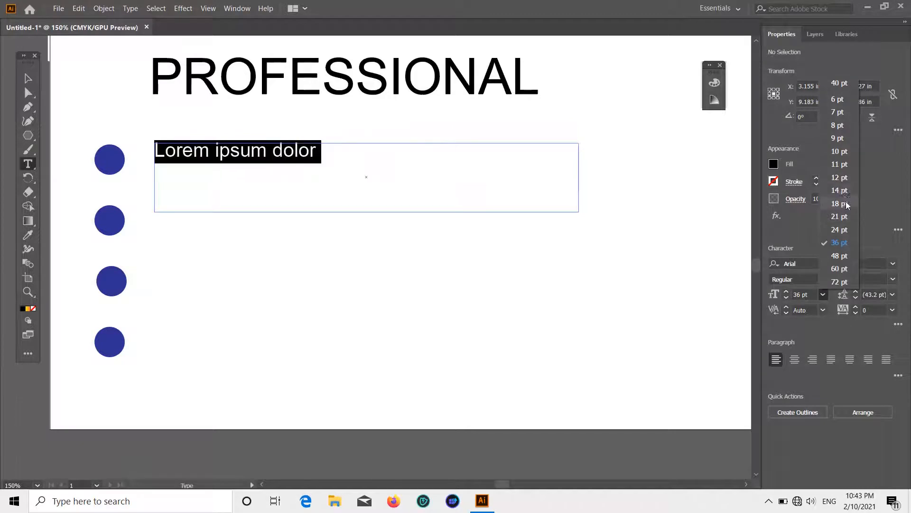
click(838, 199)
- Colour the Lorem ipsum dolor label dark blue and shrink its frame to about 2.15 by 0.26 in
click(28, 84)
click(774, 165)
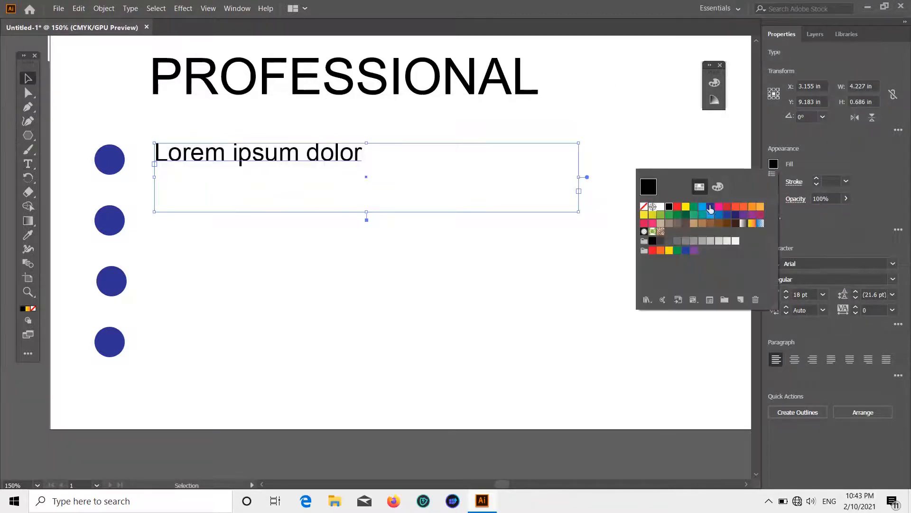
click(712, 210)
drag(580, 215, 370, 169)
- Duplicate the Lorem ipsum dolor label beside each of the other three bullets
drag(308, 160, 306, 280)
click(280, 229)
drag(281, 231, 279, 344)
scroll(280, 343, down, 3)
scroll(282, 340, up, 2)
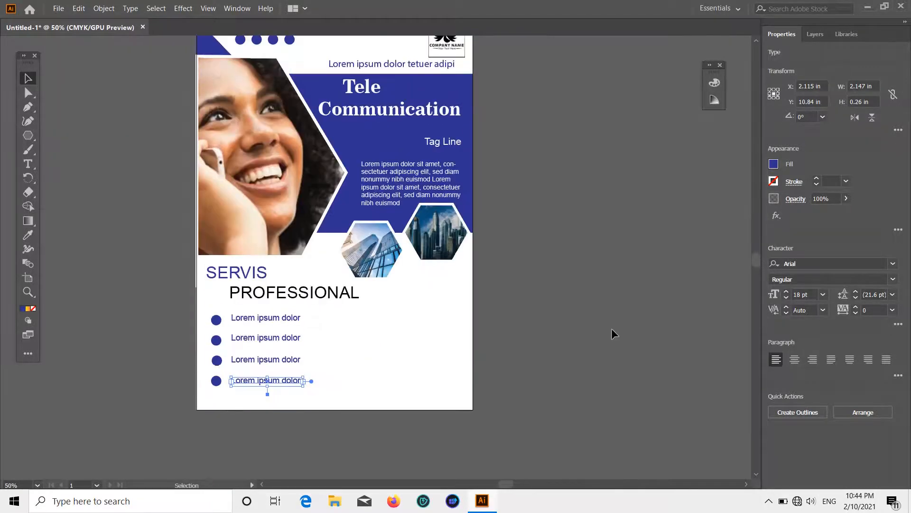
- Scale down the four bullets and their labels together, keeping the list below PROFESSIONAL
click(612, 332)
shift+click(218, 321)
shift+click(236, 321)
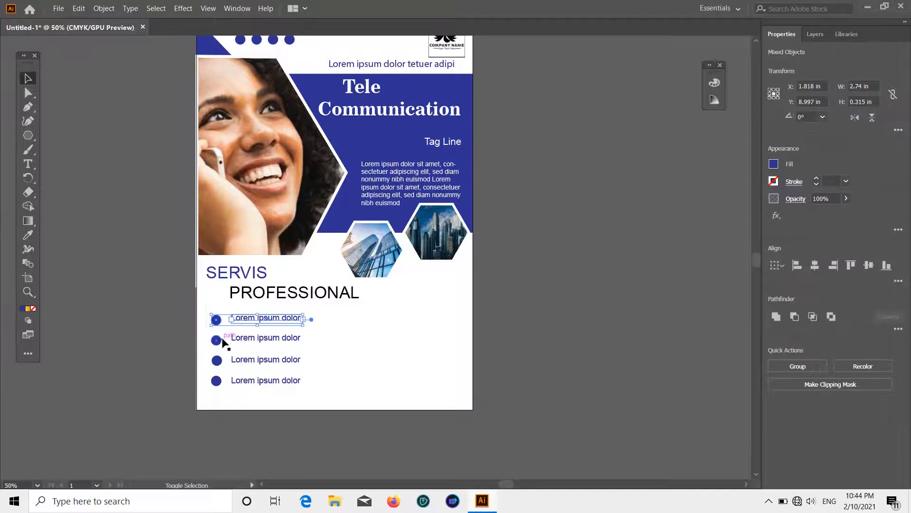
shift+click(217, 364)
shift+click(239, 361)
shift+click(217, 382)
shift+click(245, 379)
drag(302, 386, 300, 359)
scroll(537, 324, down, 2)
click(537, 324)
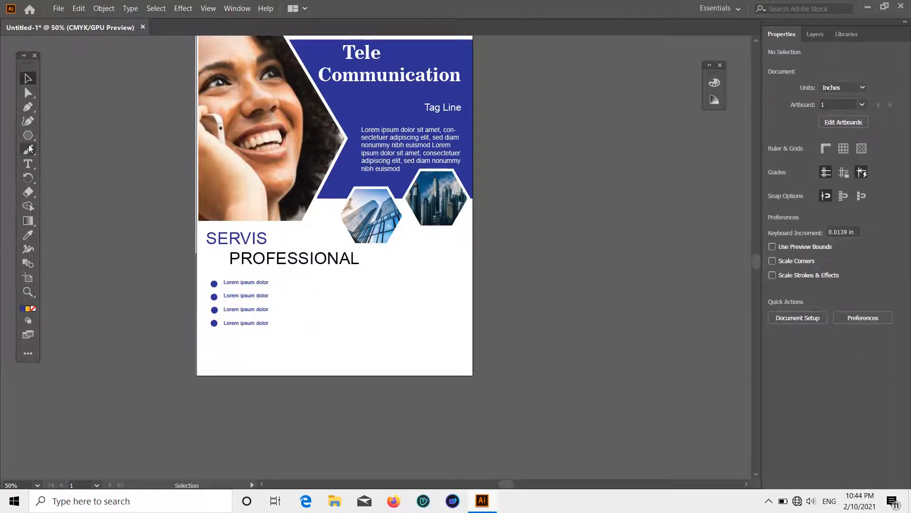
- Draw a dark blue rectangle about 8.27 by 1.24 in across the foot of the page as a footer band
drag(29, 144, 53, 135)
scroll(300, 305, down, 3)
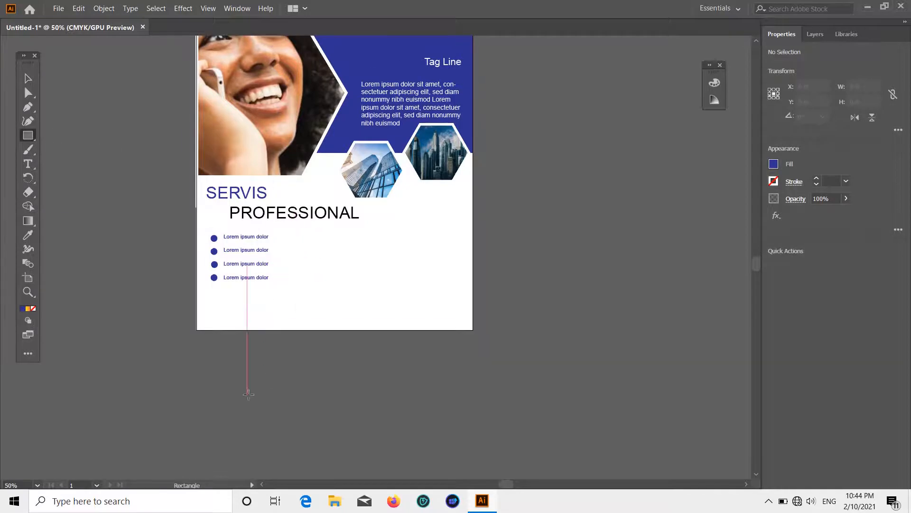
mouse_move(197, 288)
mouse_down()
mouse_move(482, 316)
mouse_move(473, 330)
mouse_up()
click(28, 78)
scroll(386, 288, up, 7)
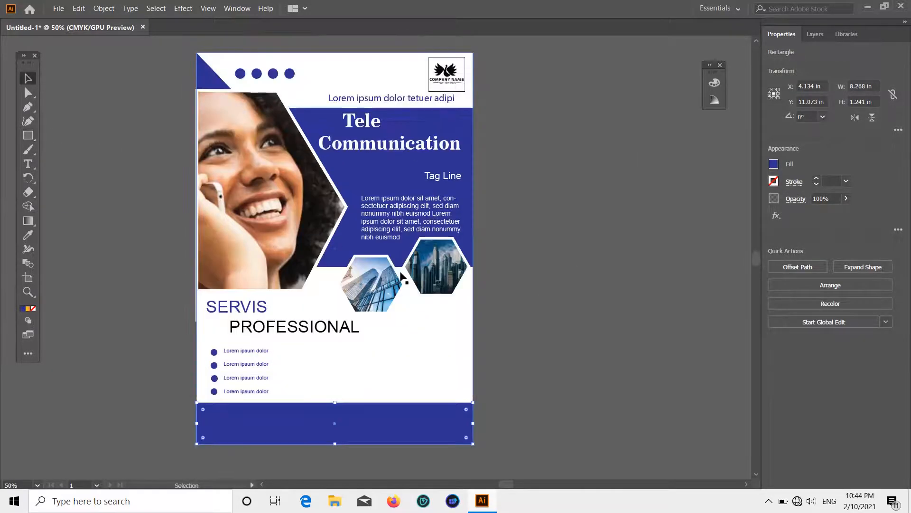
scroll(385, 288, down, 2)
scroll(385, 288, down, 4)
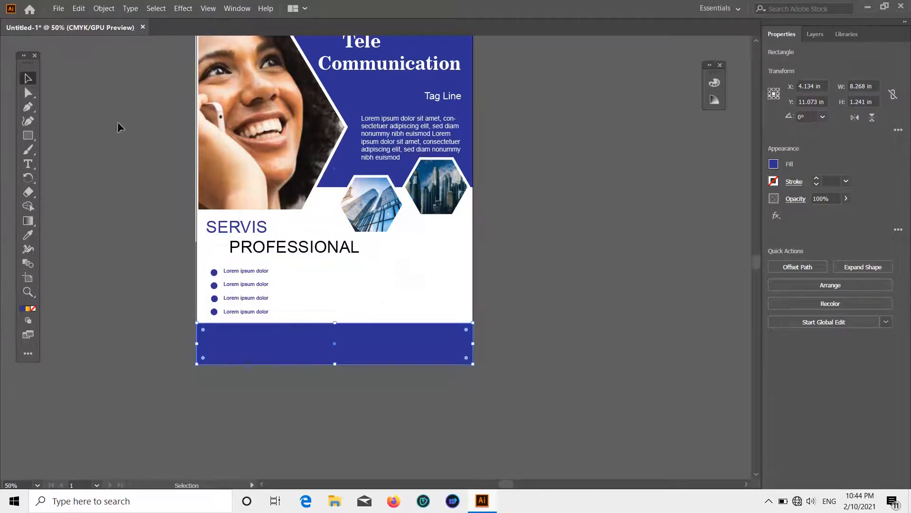
click(152, 197)
scroll(150, 191, up, 4)
- Draw a near-vertical line about 0.64 in tall in the footer band and give it a white stroke
click(28, 135)
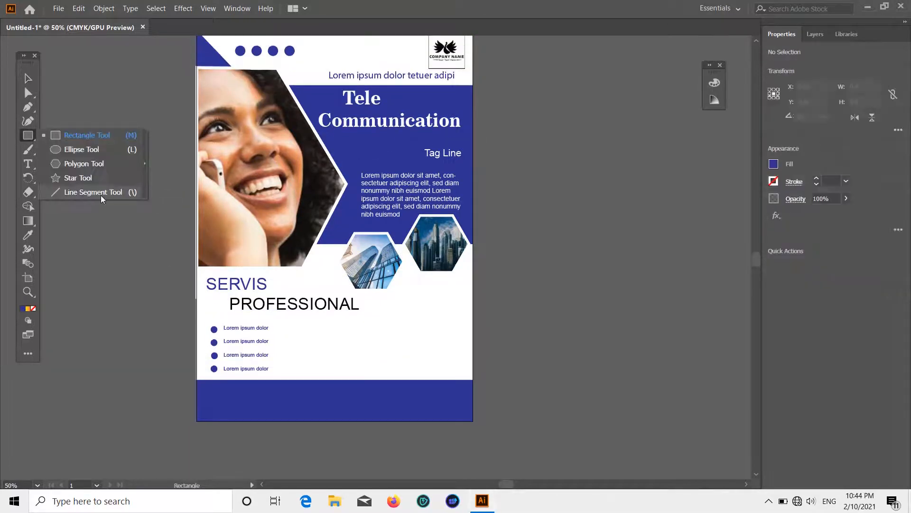
click(90, 192)
scroll(266, 404, down, 1)
scroll(266, 404, up, 3)
scroll(264, 403, down, 2)
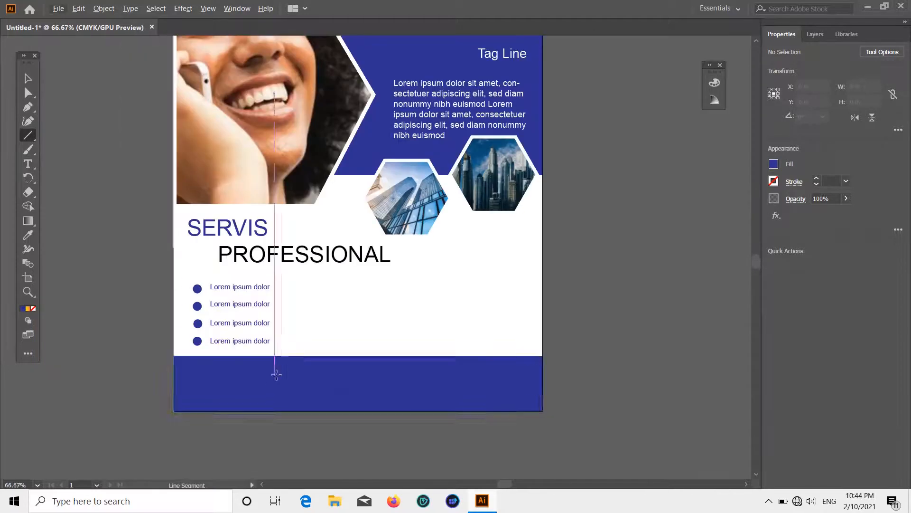
drag(269, 370, 269, 397)
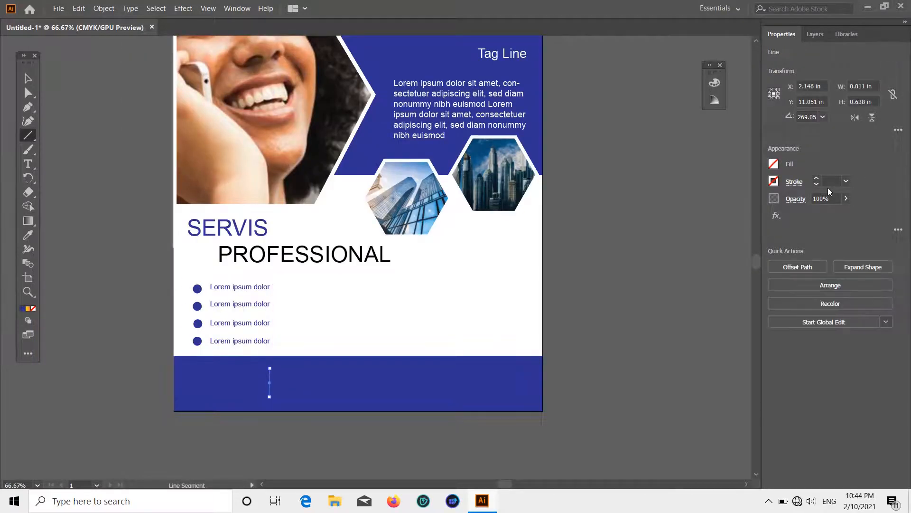
click(774, 184)
click(661, 227)
- Try 3 pt and 2 pt stroke weights on the white footer line and set it back to 1 pt
click(846, 181)
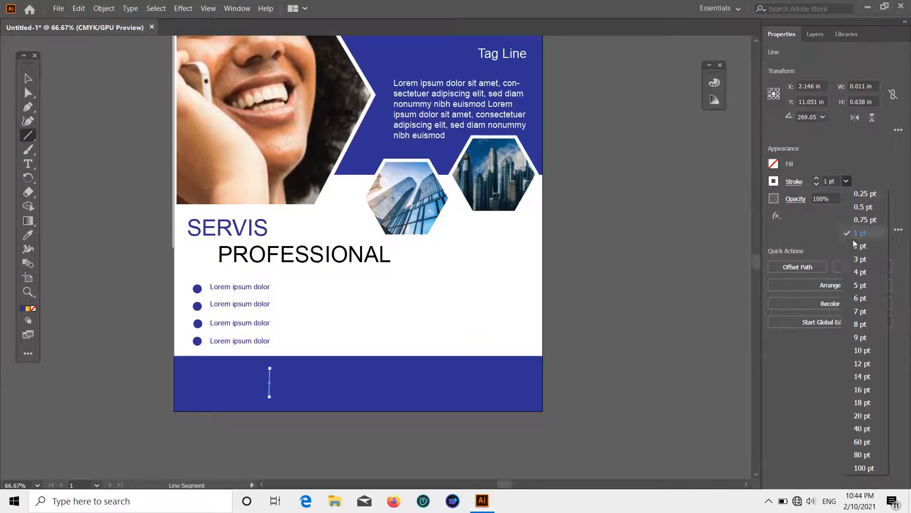
click(853, 260)
click(847, 181)
click(852, 247)
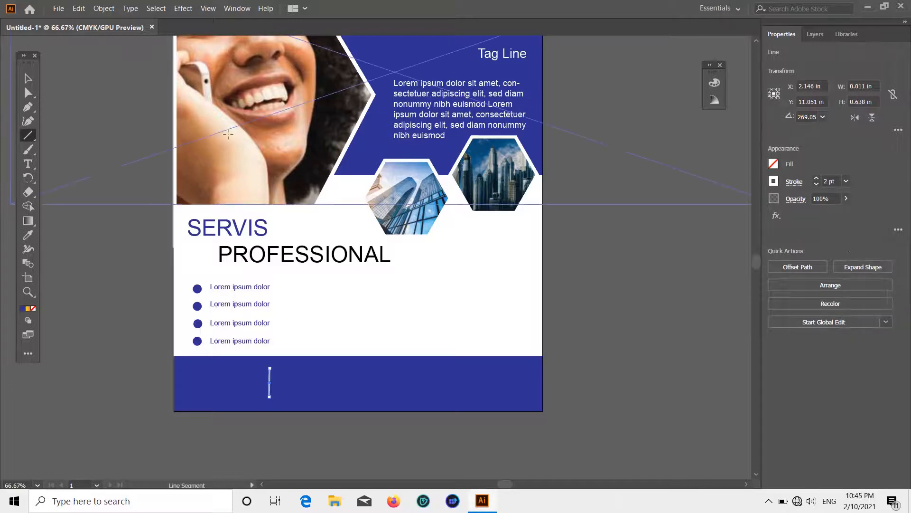
key(v)
click(846, 181)
click(852, 234)
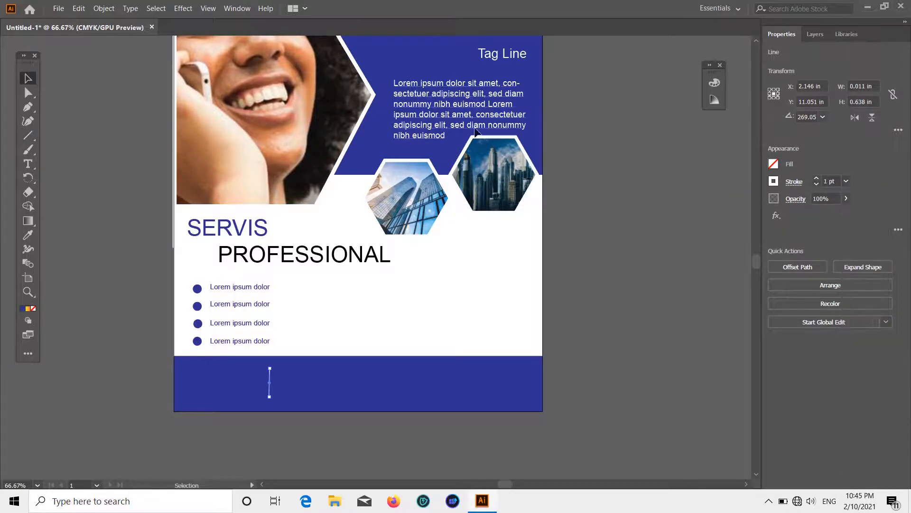
- Move the white line right to about X 2.89 in and place a copy at about X 6.57 in in the footer
scroll(120, 136, down, 1)
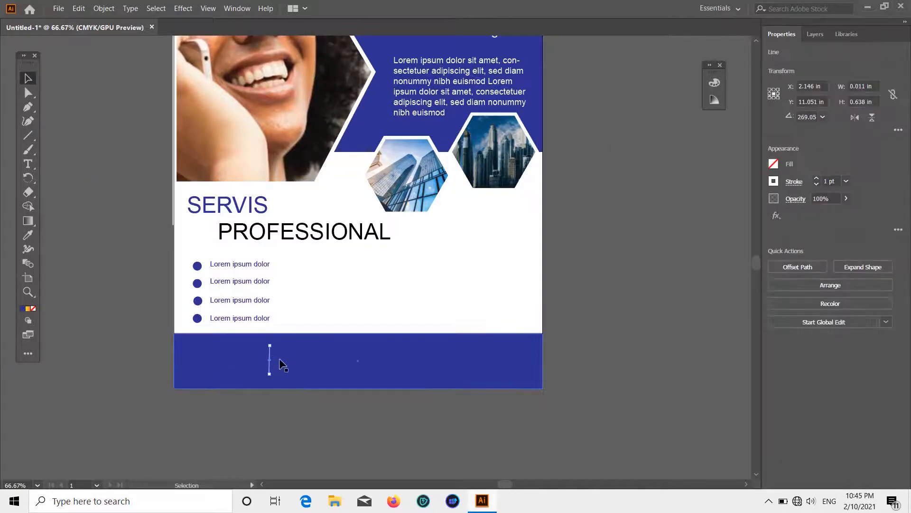
drag(270, 365, 303, 366)
click(636, 337)
drag(473, 364, 467, 365)
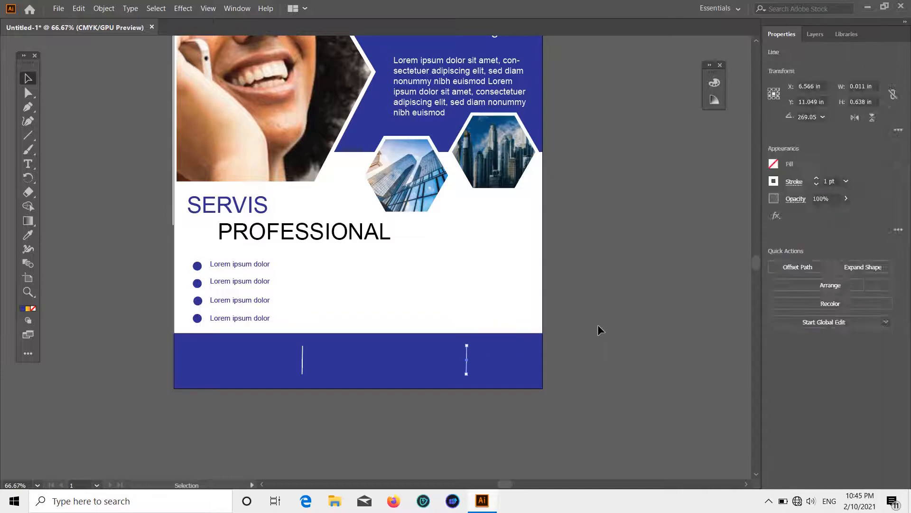
click(597, 323)
- Straighten the left footer divider line so it stands almost exactly vertical, about 0.64 in tall
scroll(583, 306, down, 5)
scroll(582, 306, up, 1)
click(303, 315)
scroll(303, 311, up, 3)
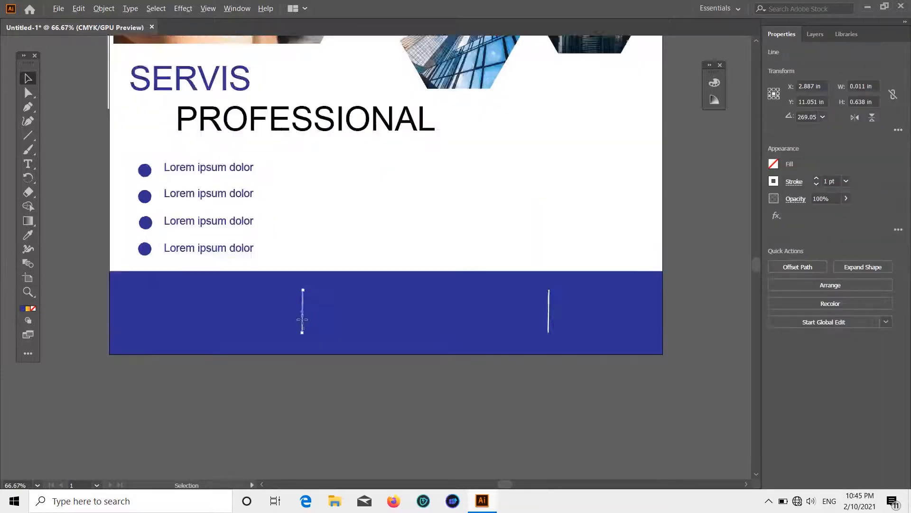
drag(305, 264, 294, 255)
scroll(305, 269, up, 2)
scroll(319, 260, down, 4)
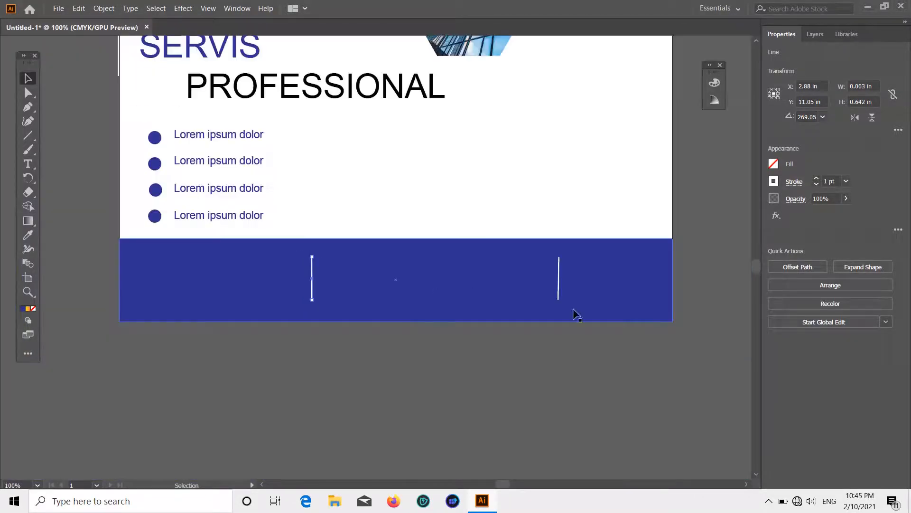
- Try to straighten the right footer divider line so it stands vertical, about 0.64 in tall
scroll(571, 276, up, 5)
click(507, 261)
click(505, 261)
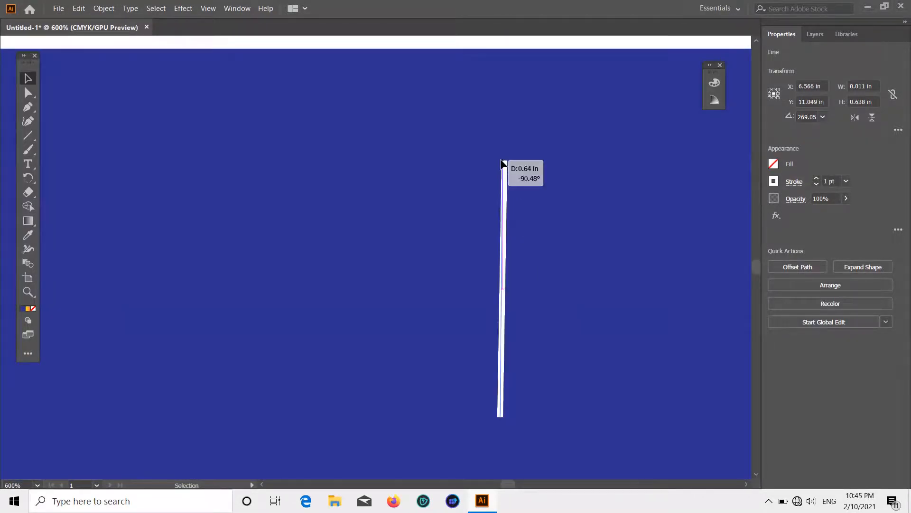
scroll(507, 190, down, 5)
click(273, 309)
- Place the white location pin image from the coreldrow folder on the pasteboard below the footer's left section
click(59, 8)
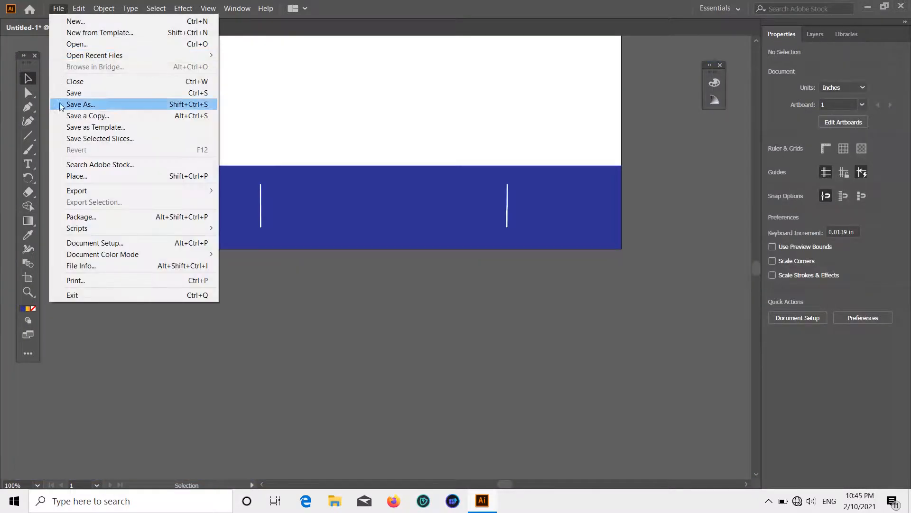
click(62, 176)
double_click(225, 110)
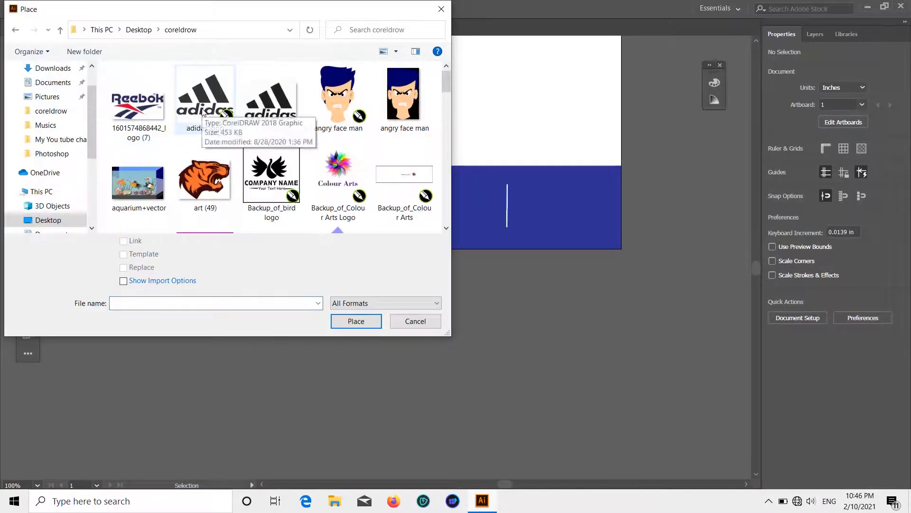
scroll(284, 116, down, 5)
double_click(204, 93)
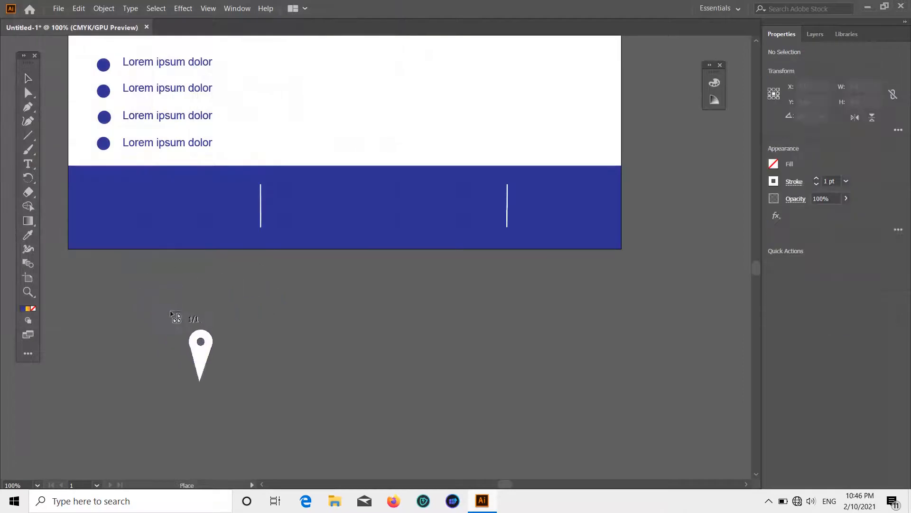
click(128, 284)
- Place the mail white image about 0.71 in wide and 0.54 in high below the footer, right of the pin icon
click(58, 8)
click(116, 176)
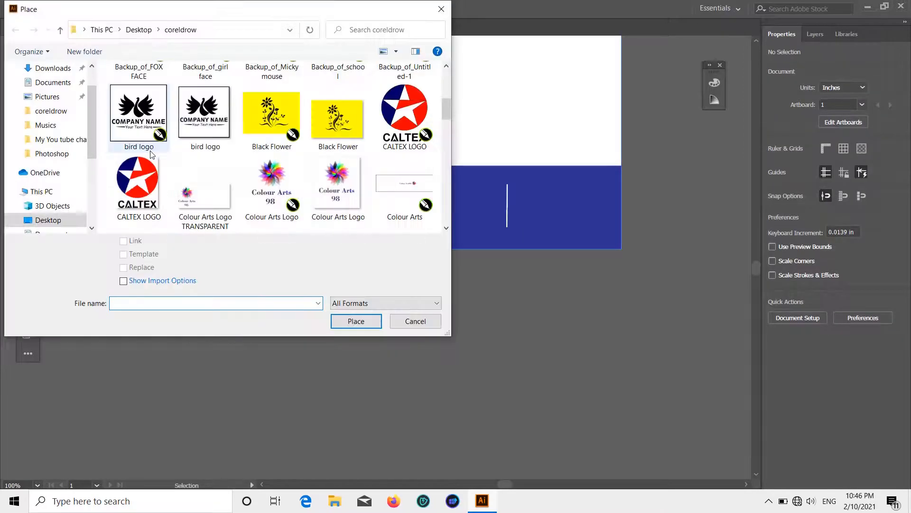
scroll(149, 152, down, 10)
double_click(149, 149)
drag(199, 291, 246, 332)
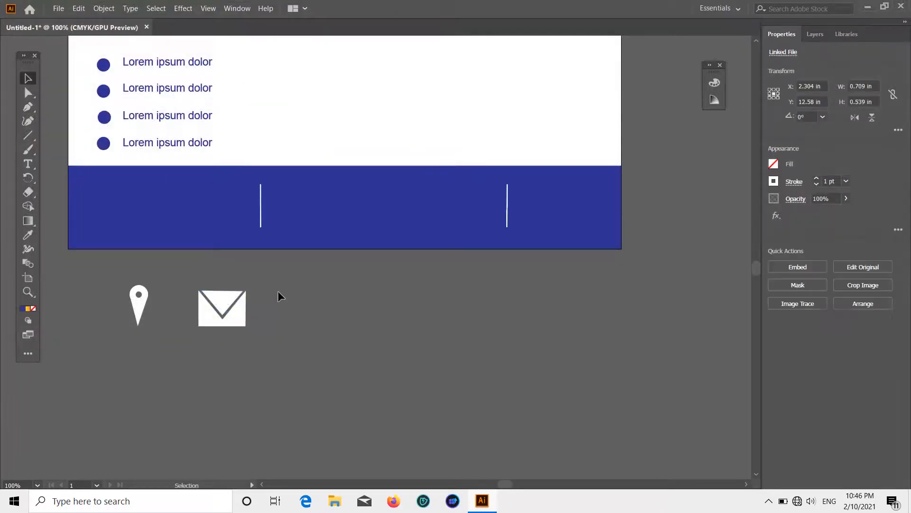
- Place the white phone image about 0.73 in wide and 0.82 in high right of the envelope icon
click(279, 296)
click(59, 8)
click(118, 174)
scroll(253, 157, down, 10)
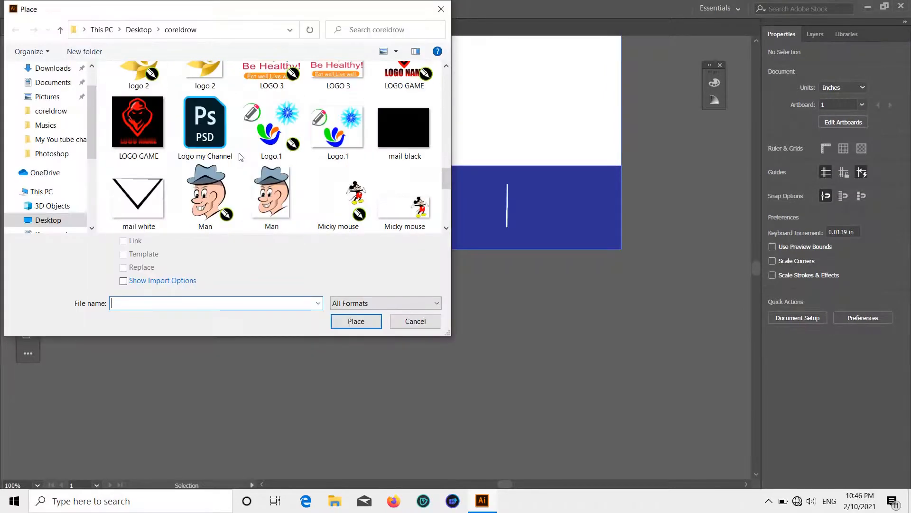
double_click(346, 126)
drag(313, 327, 320, 336)
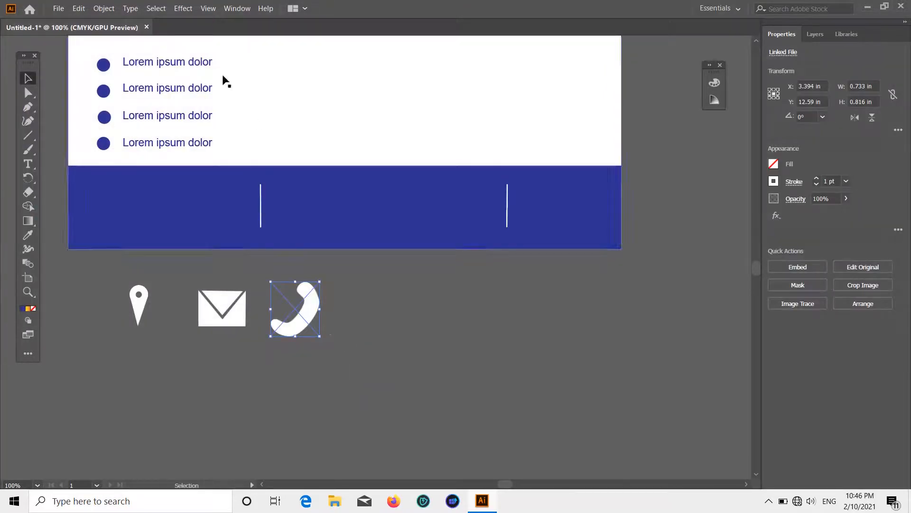
- Place the white globe image from the coreldrow folder on the pasteboard right of the phone icon
click(58, 8)
click(139, 179)
scroll(234, 175, down, 8)
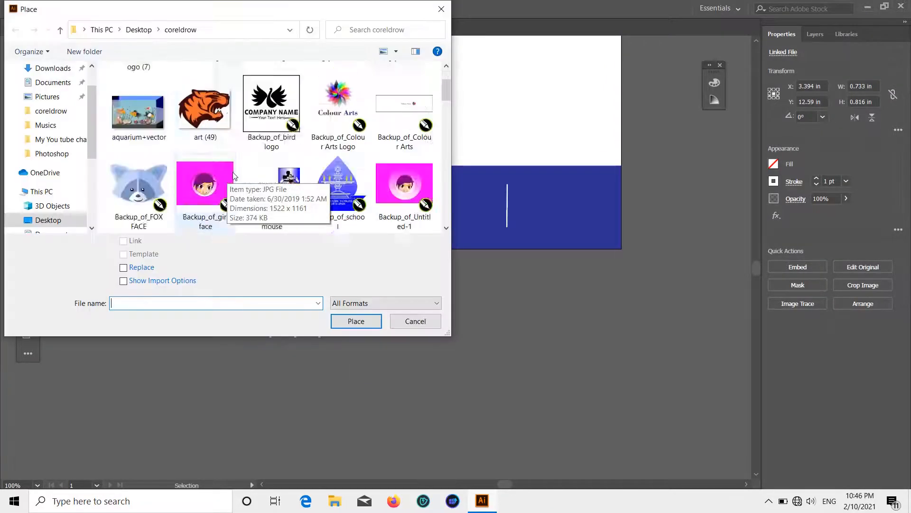
scroll(234, 170, down, 3)
double_click(271, 207)
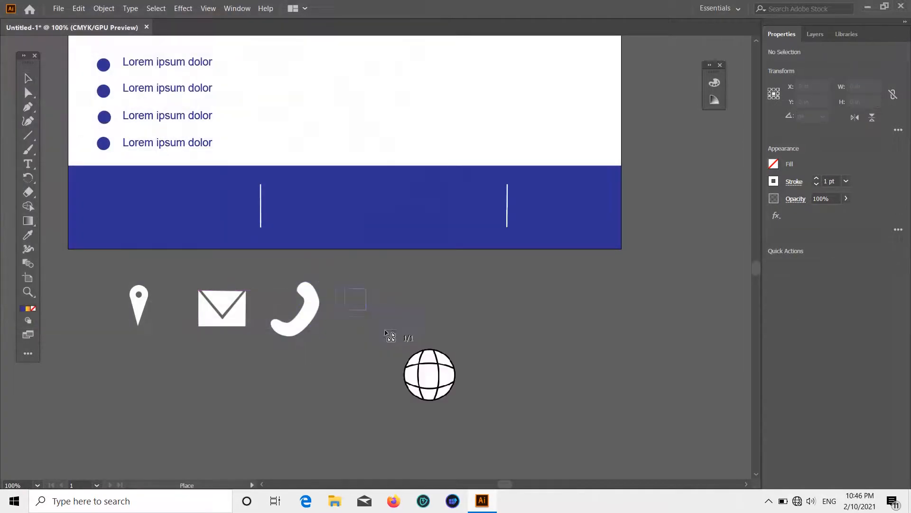
click(344, 287)
- Place the Facebook icon from the Desktop images folder about 0.92 by 0.49 in, right of the globe icon
click(59, 8)
click(113, 178)
scroll(175, 155, down, 2)
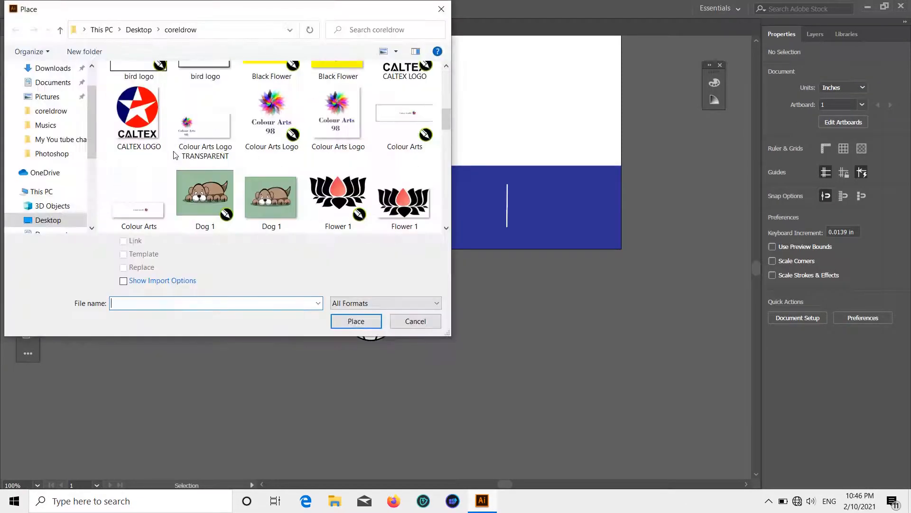
scroll(175, 154, up, 2)
click(49, 94)
scroll(240, 114, down, 5)
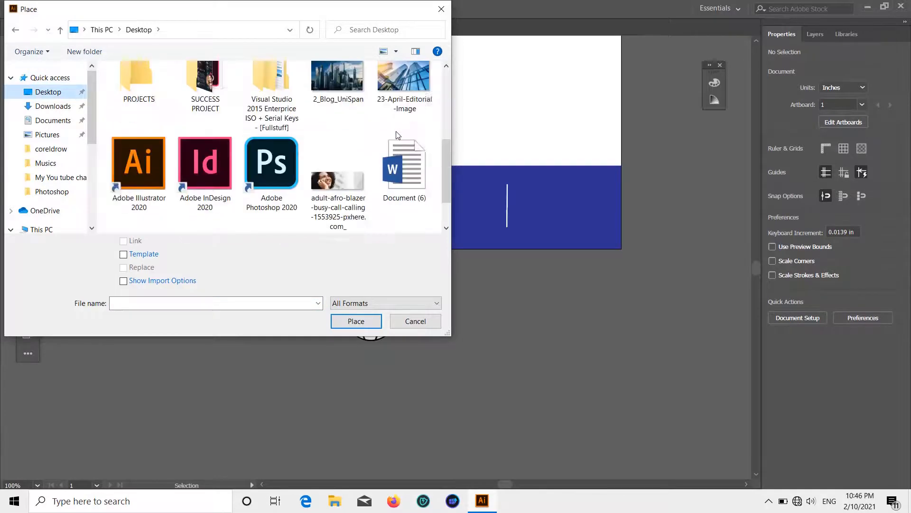
scroll(134, 198, up, 3)
scroll(400, 121, up, 2)
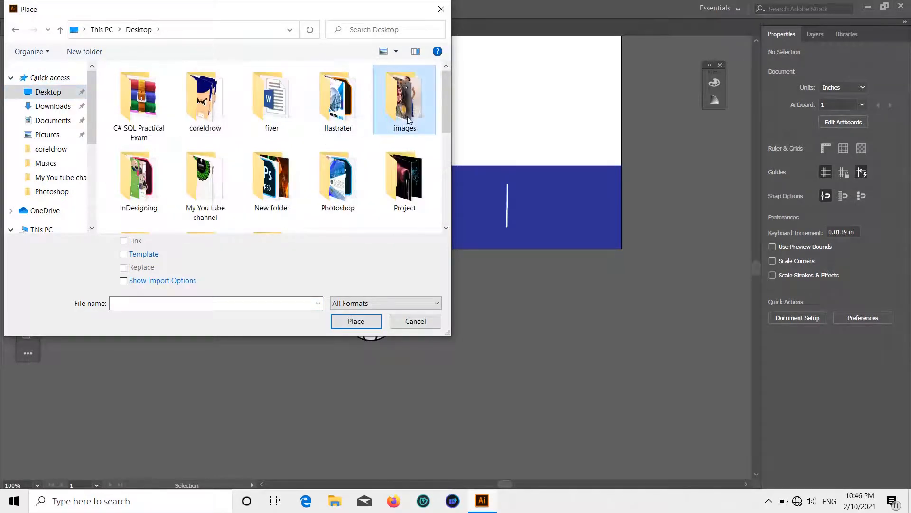
double_click(400, 114)
scroll(400, 120, down, 2)
double_click(208, 97)
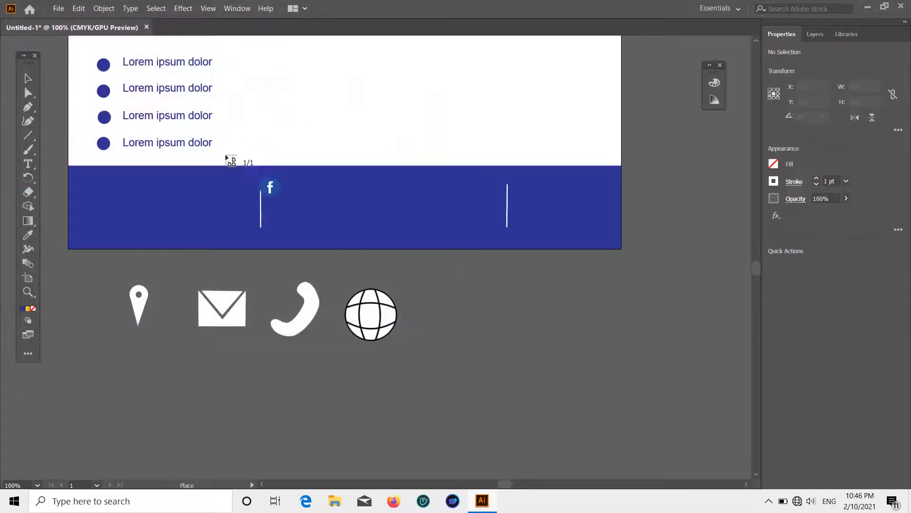
drag(484, 309, 484, 309)
- Place the 768px Instagram icon about 0.43 in wide below the footer, right of the Facebook icon
click(59, 8)
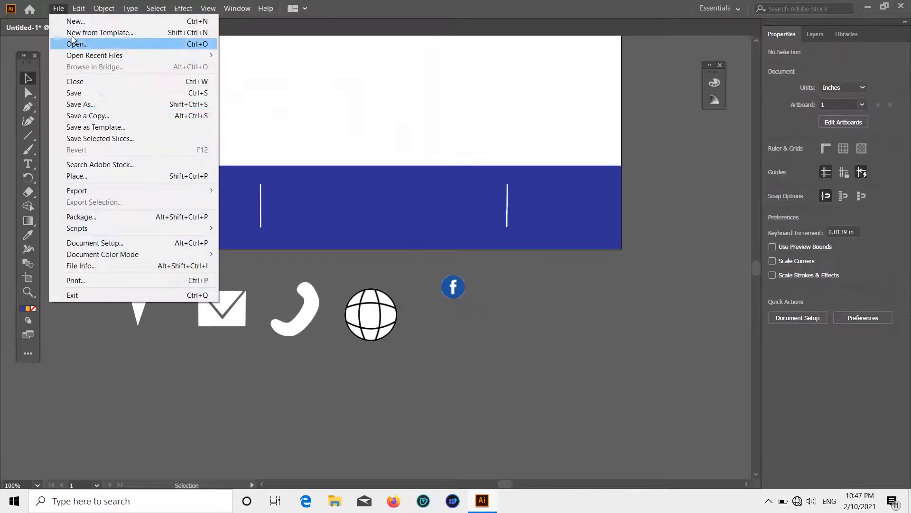
click(130, 176)
scroll(345, 122, up, 4)
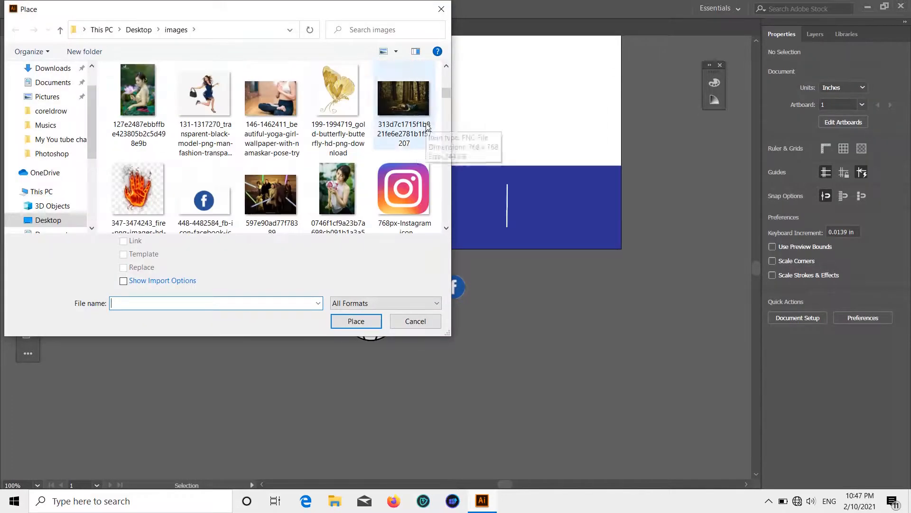
double_click(405, 189)
drag(517, 293, 547, 322)
- Place the Twitter icon from the images folder about 0.39 by 0.42 in, below the Facebook icon
click(58, 8)
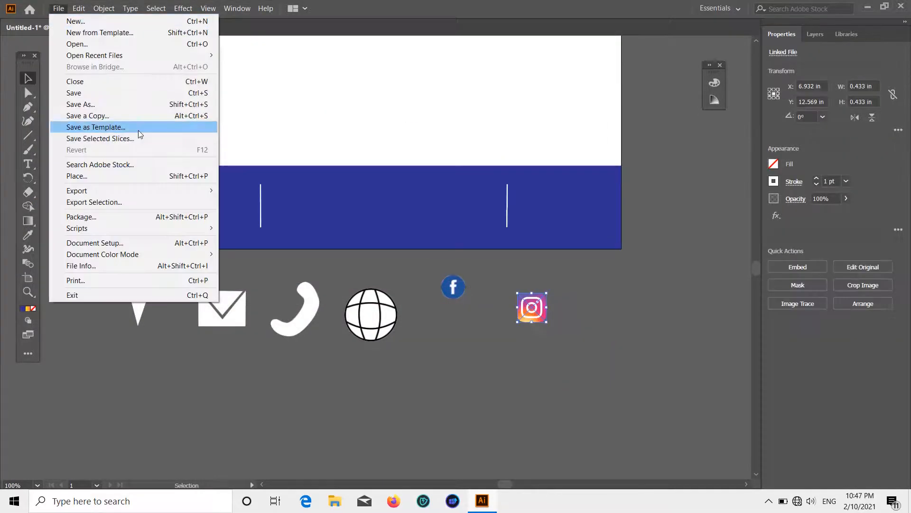
click(142, 176)
scroll(253, 141, down, 15)
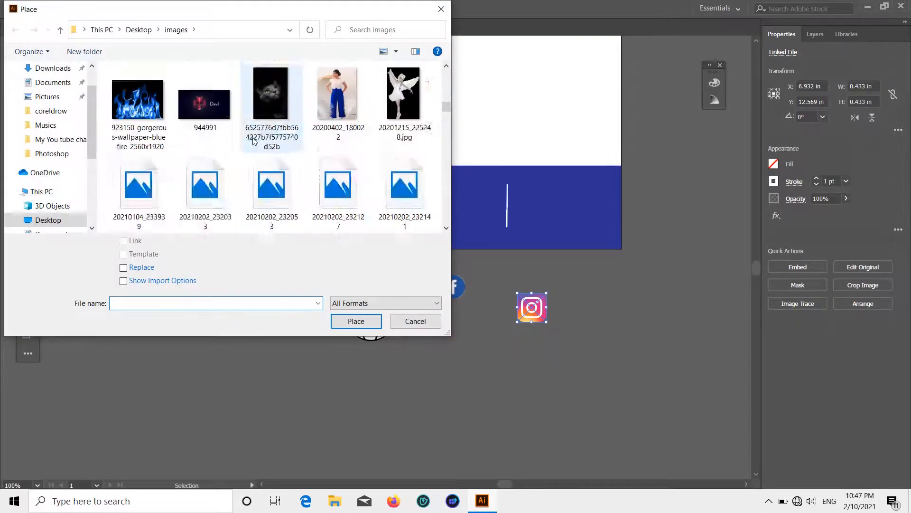
scroll(253, 141, down, 15)
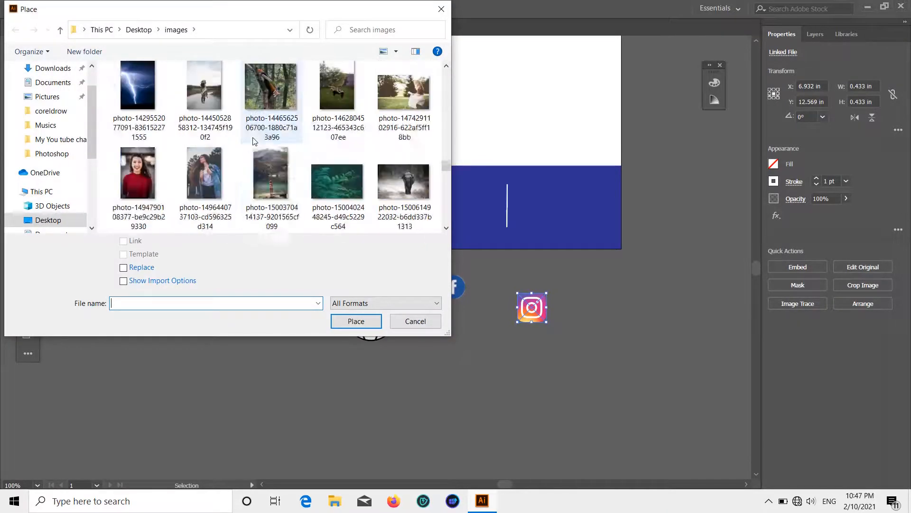
scroll(253, 138, down, 3)
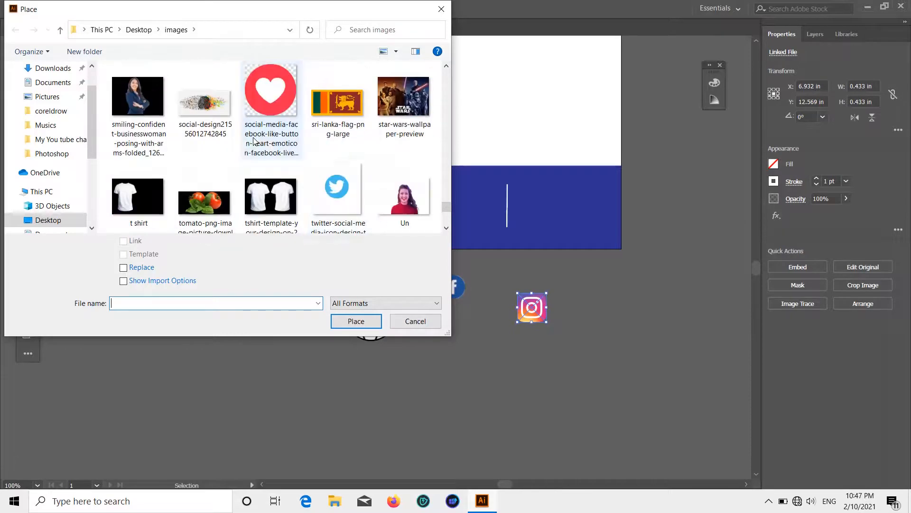
double_click(393, 240)
click(428, 333)
scroll(346, 240, down, 2)
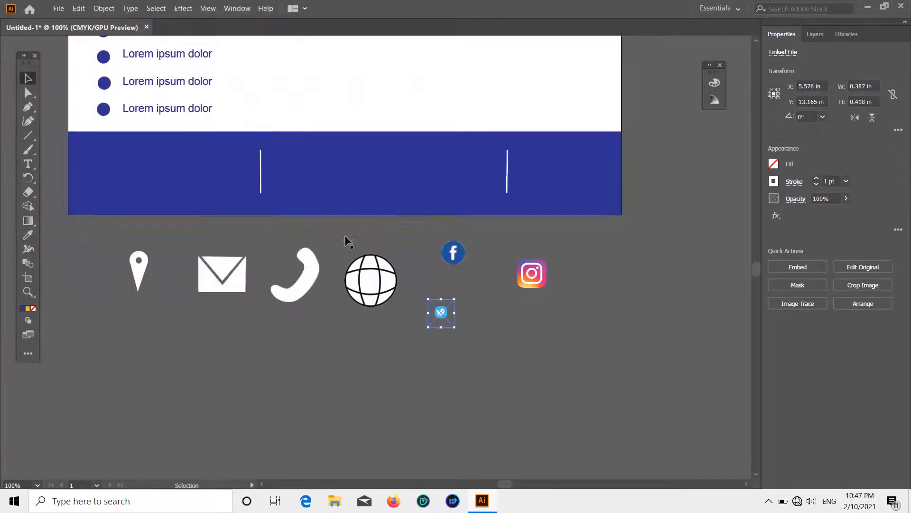
click(363, 315)
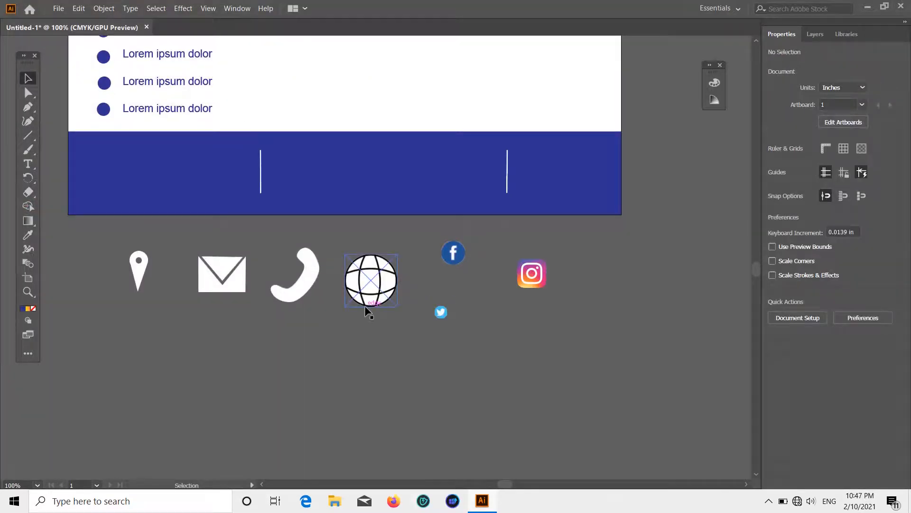
- Shrink the Facebook icon to about 0.57 by 0.30 in and move it into the footer just right of the right divider
click(449, 261)
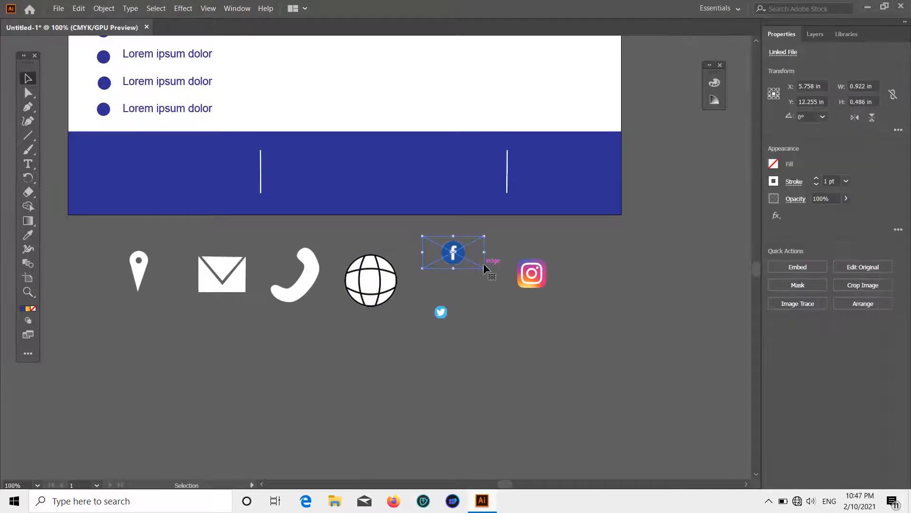
drag(483, 264, 528, 174)
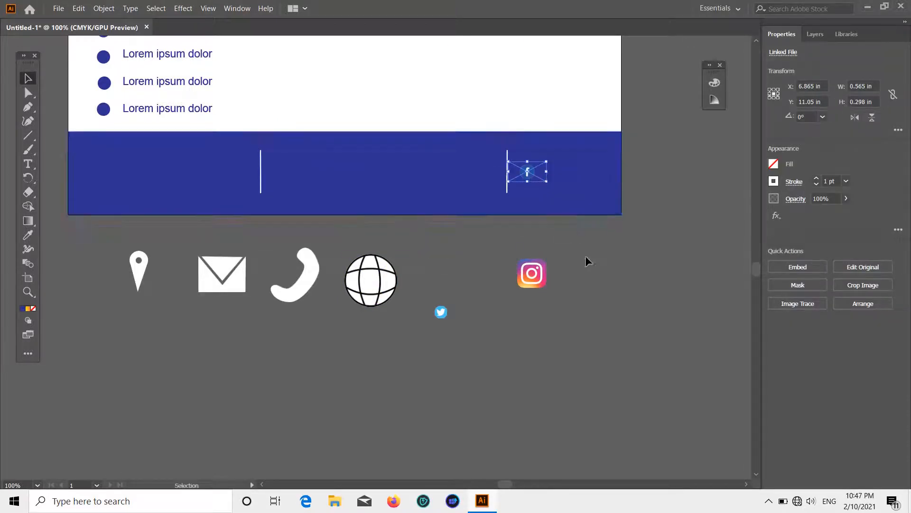
click(586, 260)
- Move the Twitter and Instagram icons into the footer beside the Facebook icon
drag(441, 317, 551, 173)
click(540, 281)
drag(546, 286, 608, 196)
click(635, 186)
- Resize the three social icons together and position them as a row in the footer section right of the right divider
shift+click(582, 173)
shift+click(556, 173)
shift+click(532, 176)
drag(508, 196, 498, 199)
mouse_move(566, 181)
mouse_down()
mouse_move(591, 178)
mouse_move(554, 173)
mouse_up()
click(603, 243)
scroll(603, 244, down, 2)
scroll(594, 259, up, 3)
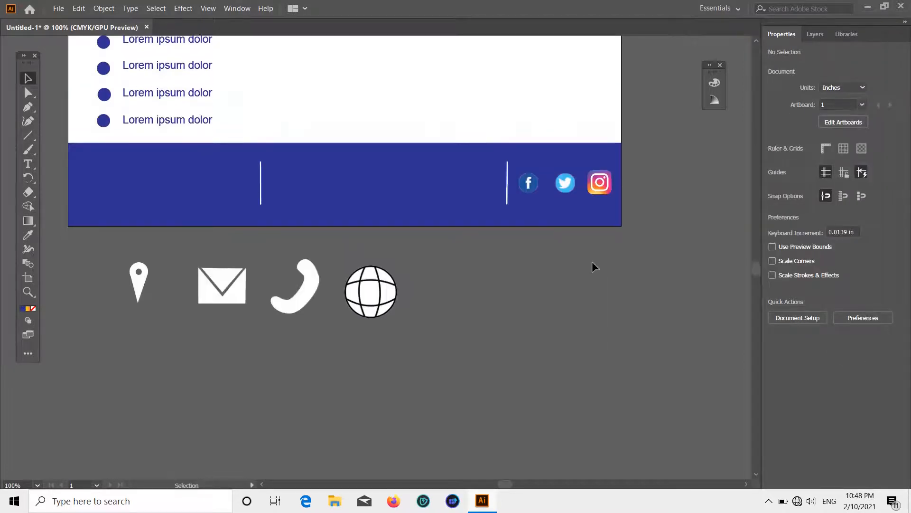
- Move the phone icon into the left section of the footer, to about X 0.66 in and Y 11.16 in
click(294, 274)
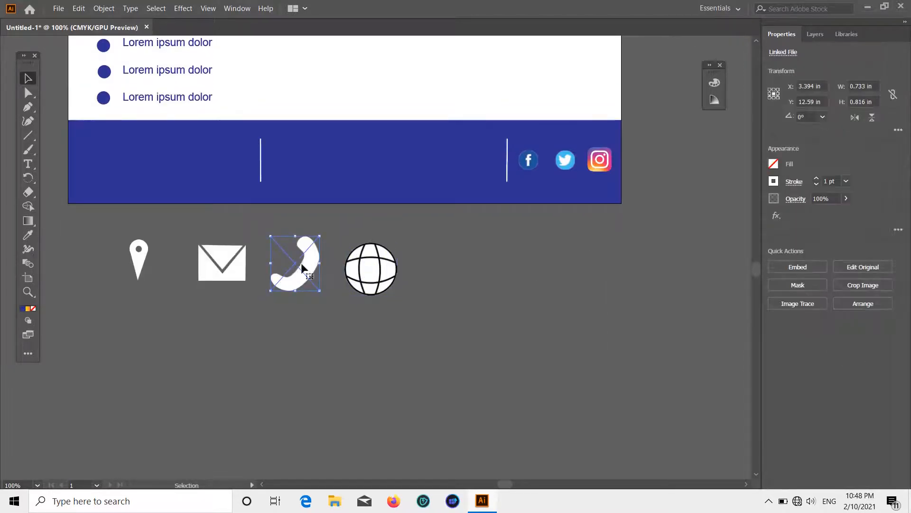
drag(303, 268, 122, 172)
right_click(122, 171)
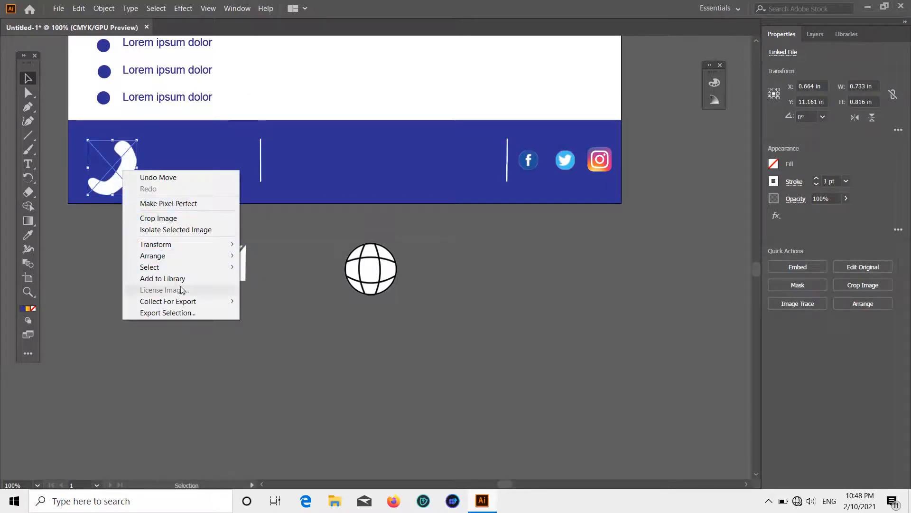
click(313, 227)
- Flip the phone icon horizontally, and try a vertical flip before reverting it
click(126, 167)
click(858, 118)
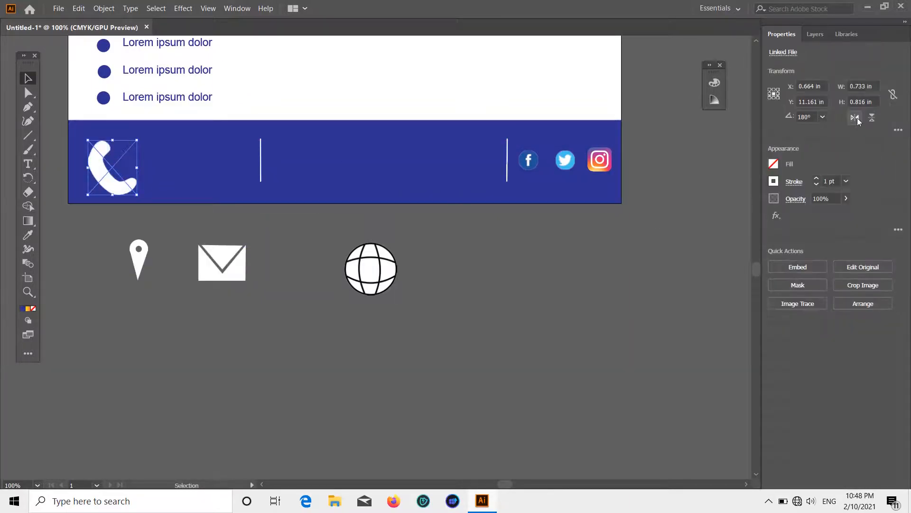
click(873, 118)
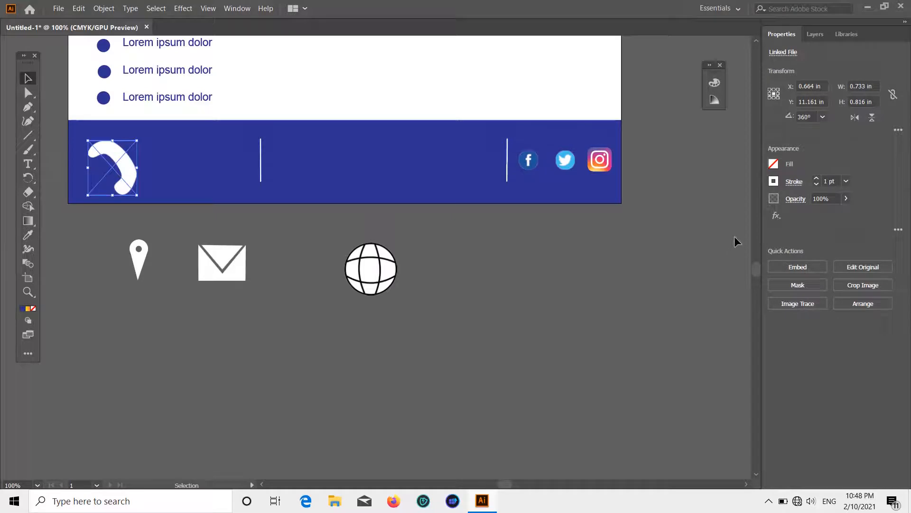
click(855, 118)
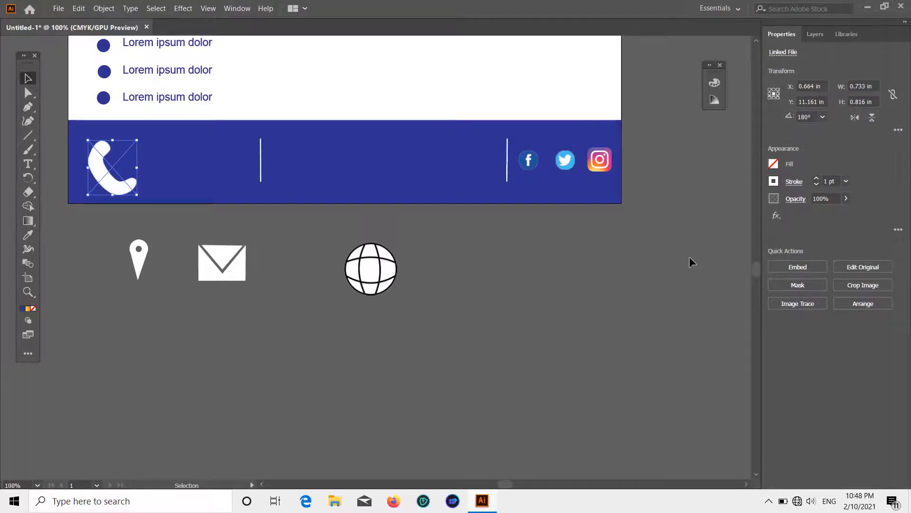
click(422, 311)
- Shrink the phone icon and position it near the footer's left edge
click(113, 184)
drag(137, 195, 115, 175)
shift+click(120, 173)
click(268, 312)
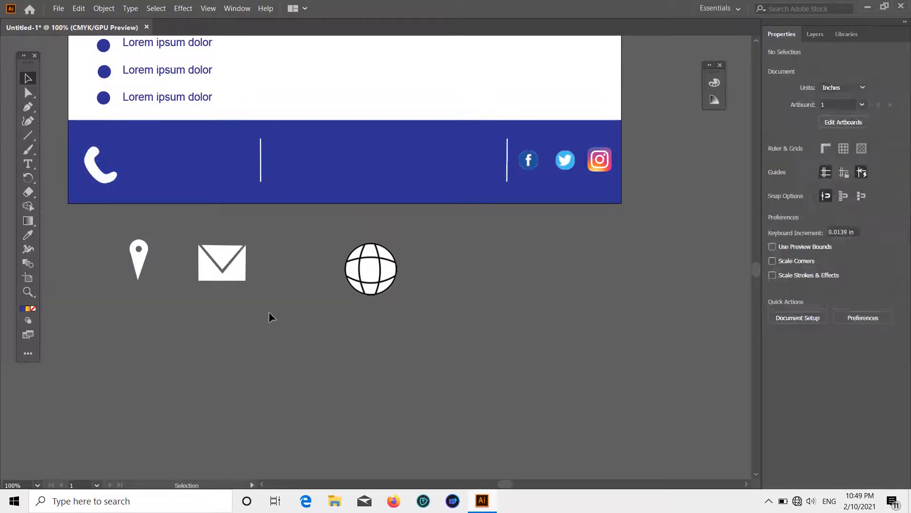
- Add the text "CALL US TODAY" in the footer, right of the top of the phone icon
click(127, 144)
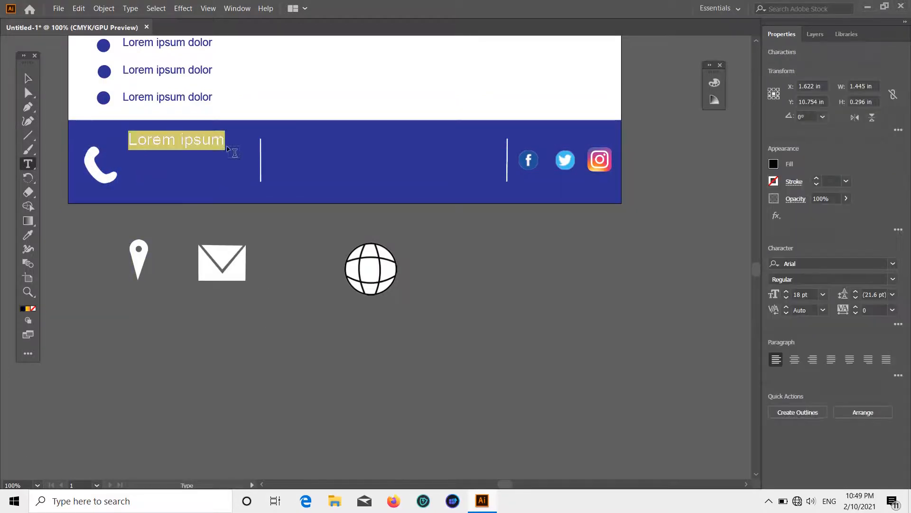
key(BackSpace)
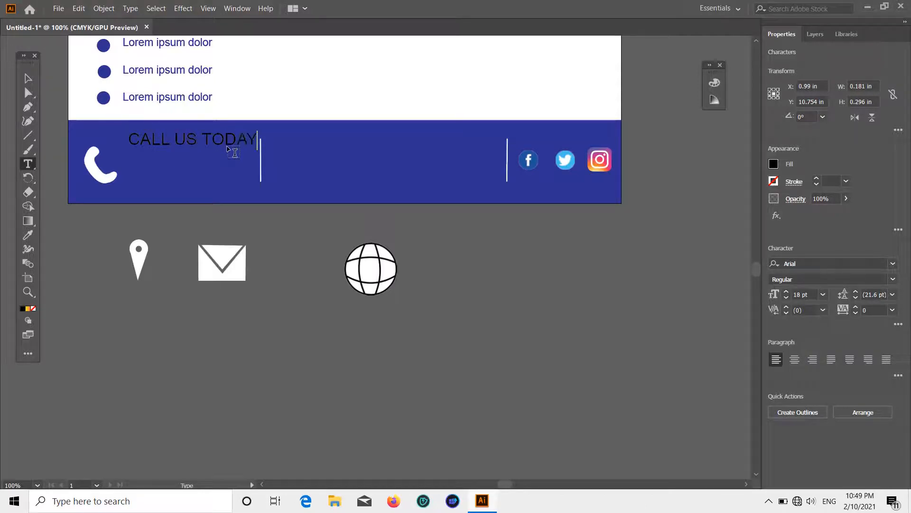
click(25, 80)
- Give the "CALL US TODAY" text a white fill and set its font to Swis721 Cn BT
click(773, 165)
click(657, 212)
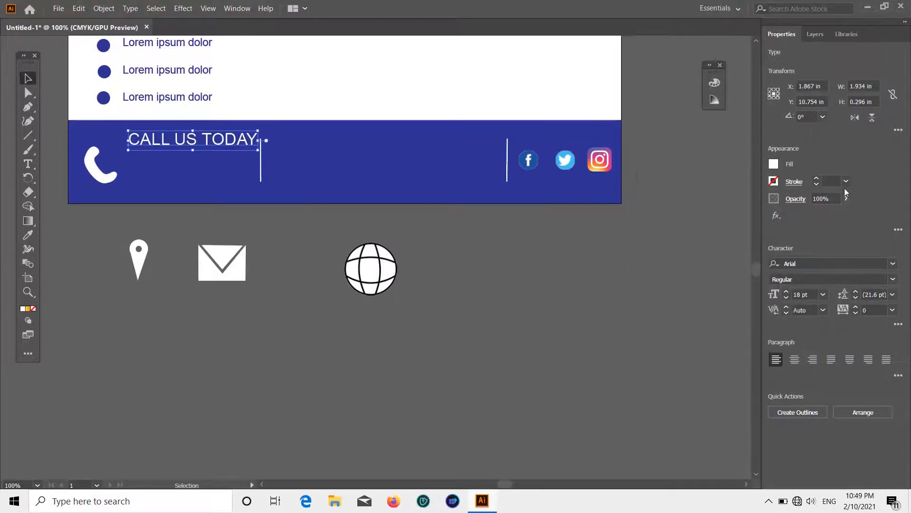
click(892, 263)
click(798, 395)
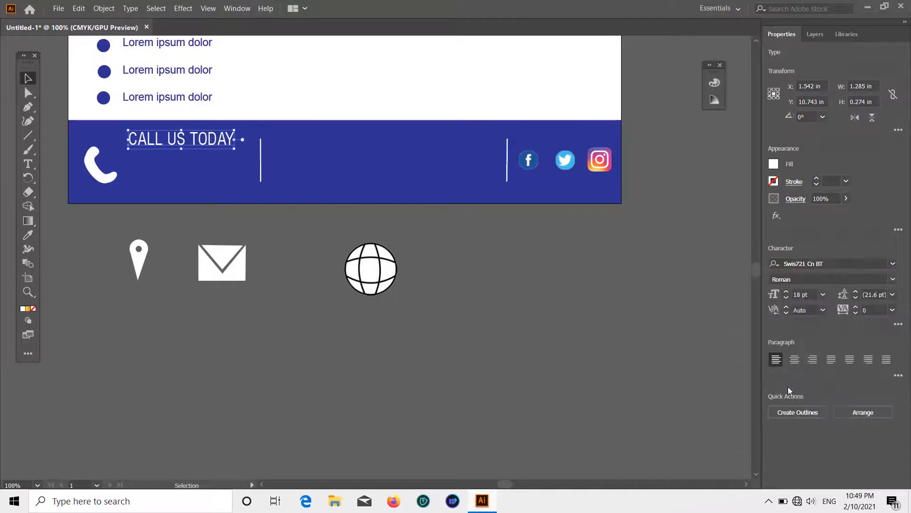
- Nudge the "CALL US TODAY" text slightly into place within the footer
scroll(196, 114, down, 2)
drag(196, 106, 197, 113)
click(572, 240)
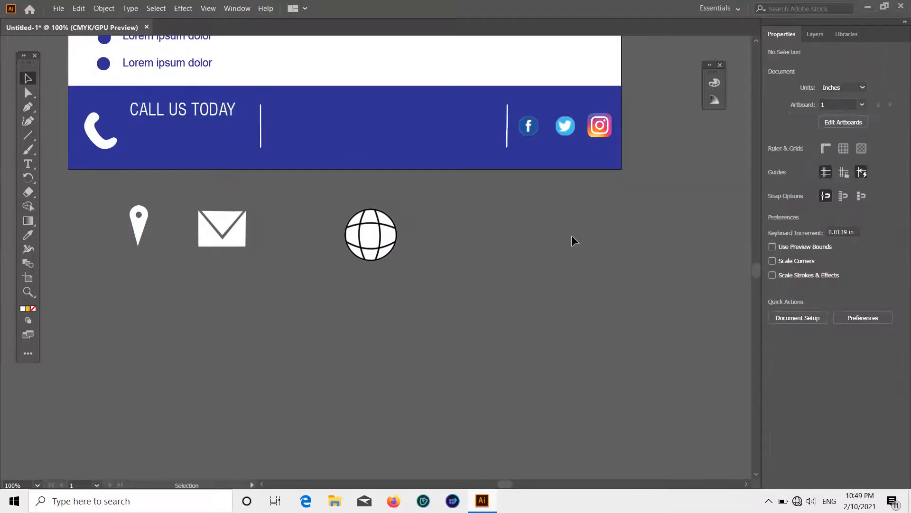
- Add a phone number beneath "CALL US TODAY" in the footer and give it a white fill
click(28, 164)
click(138, 142)
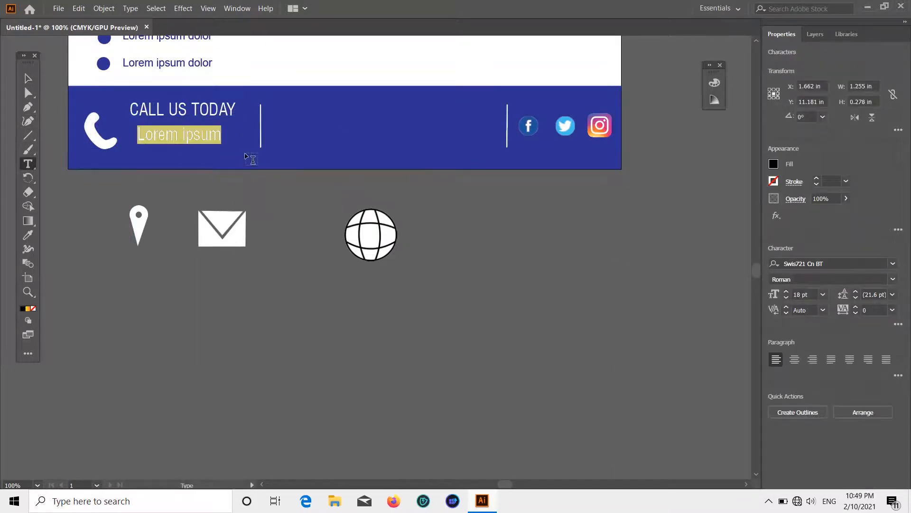
key(BackSpace)
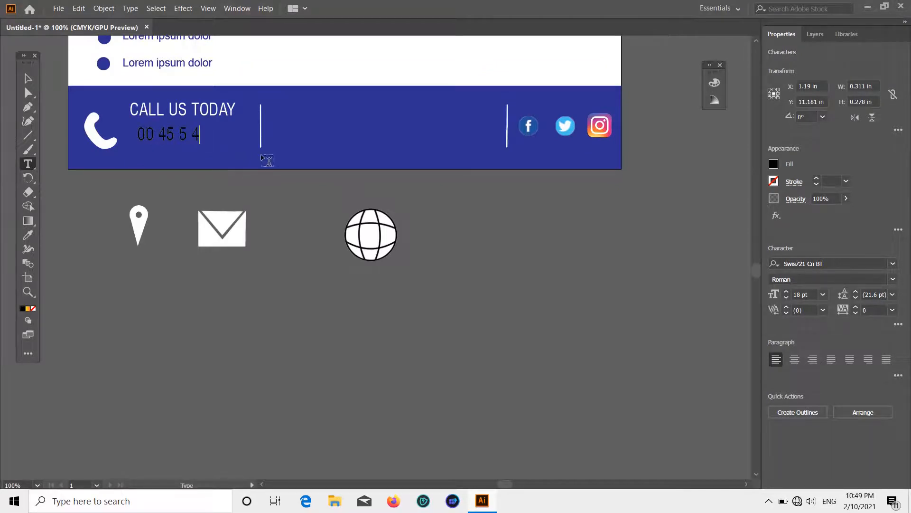
click(26, 78)
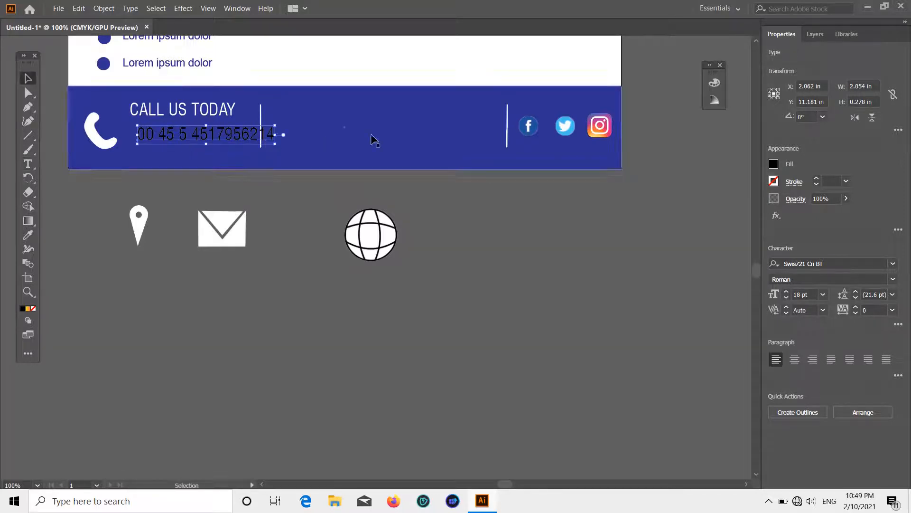
click(774, 164)
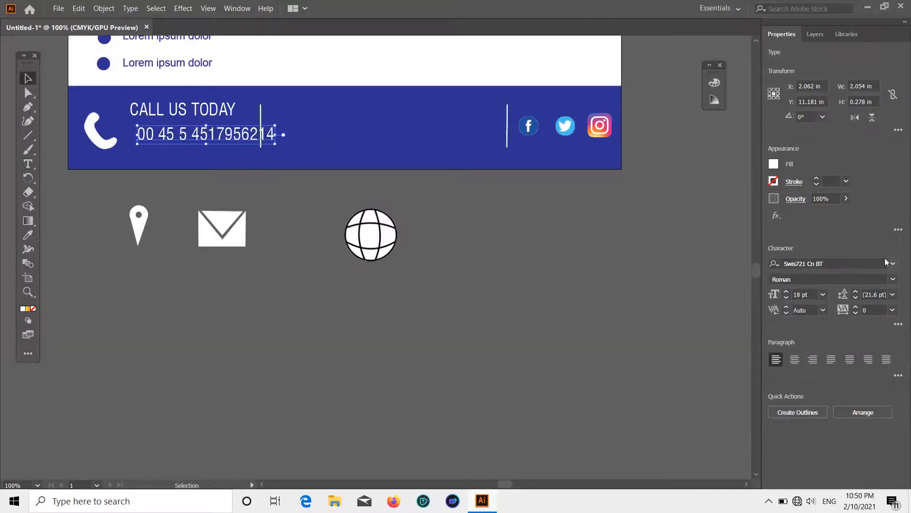
- Set the footer phone number's font to Swis721 Hv BT Heavy at 18 pt
click(892, 263)
click(250, 139)
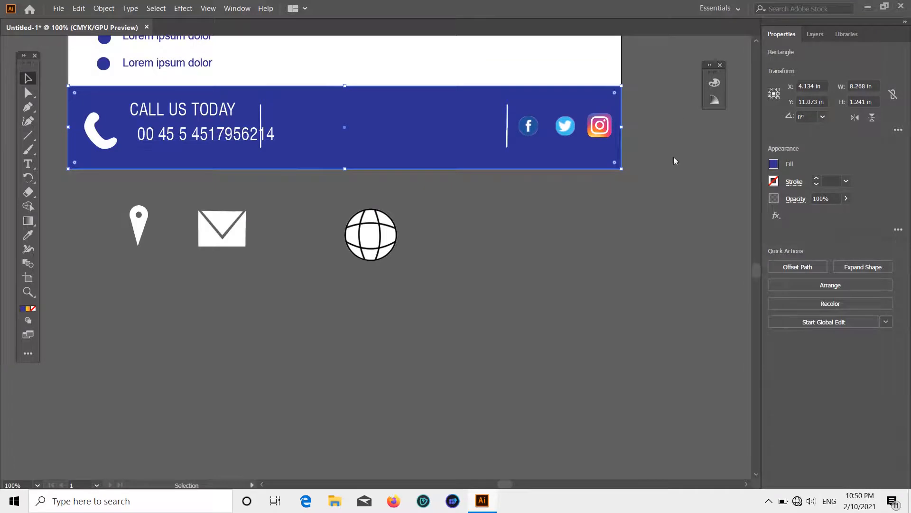
click(337, 171)
click(205, 135)
click(893, 263)
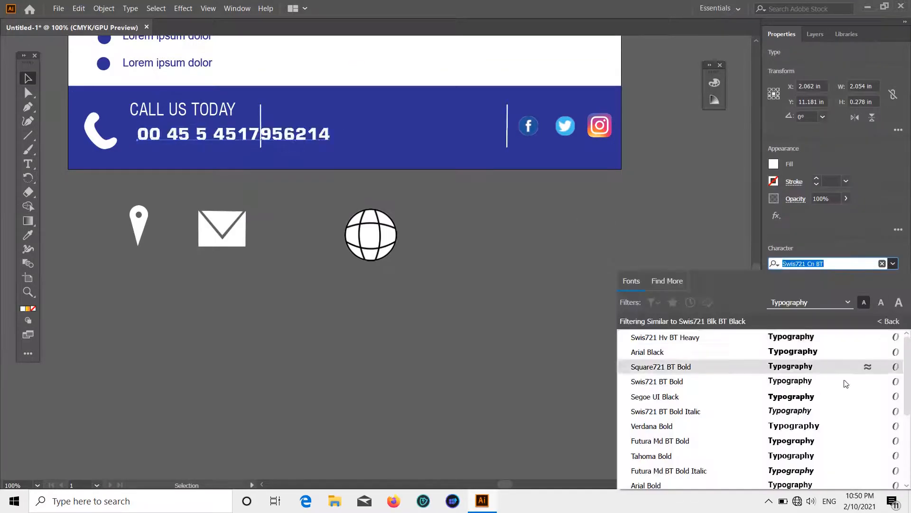
click(828, 337)
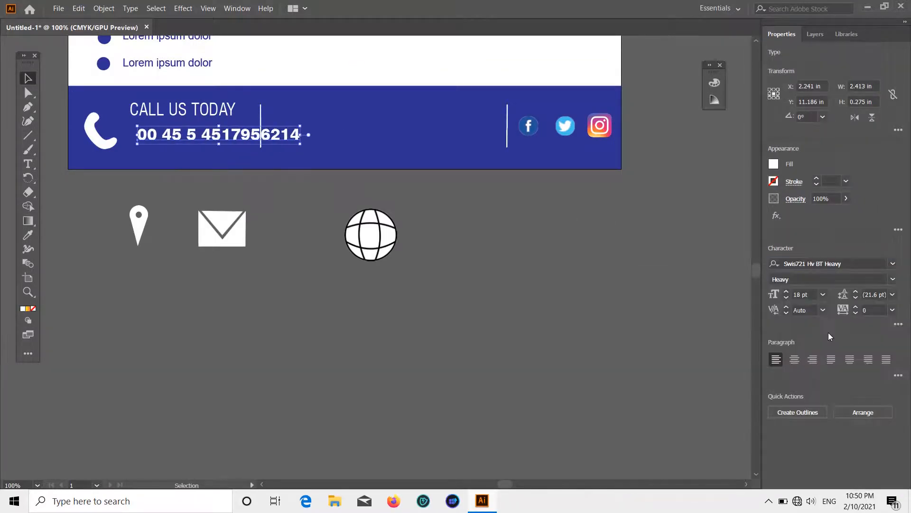
click(823, 294)
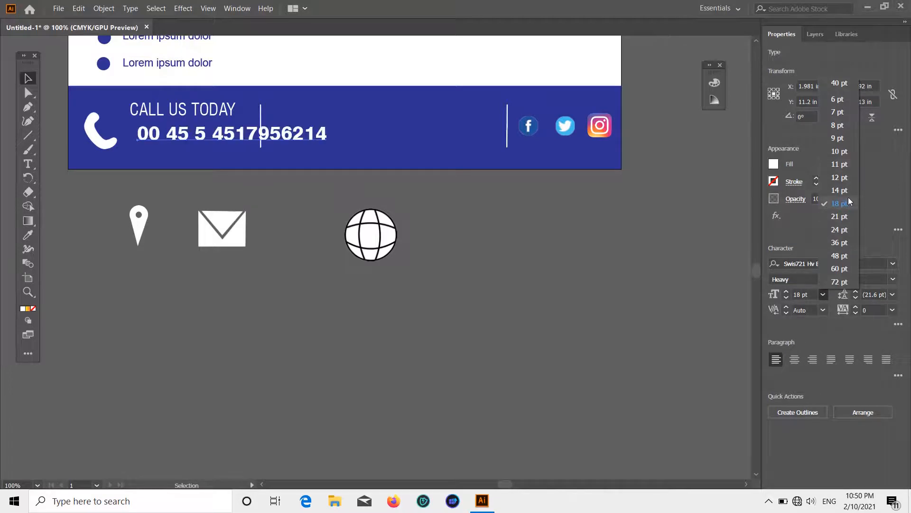
click(847, 200)
click(620, 180)
- Shift the phone icon, phone number and "CALL US TODAY" left, and move the left divider right to clear the number
drag(103, 140, 90, 135)
drag(174, 135, 147, 136)
drag(260, 117, 284, 118)
click(506, 282)
scroll(505, 282, up, 3)
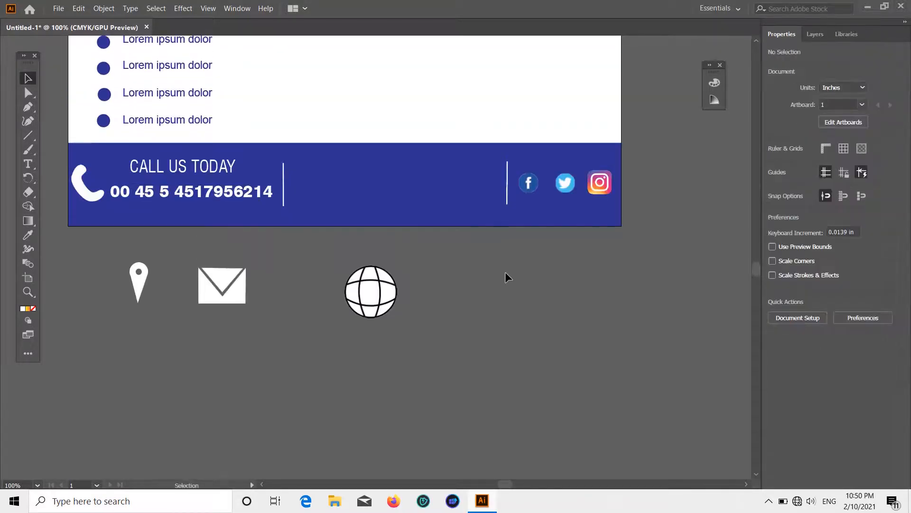
drag(208, 165, 189, 164)
click(484, 326)
- Place the location pin in the footer just right of the left divider, at about 0.28 by 0.44 in
click(366, 294)
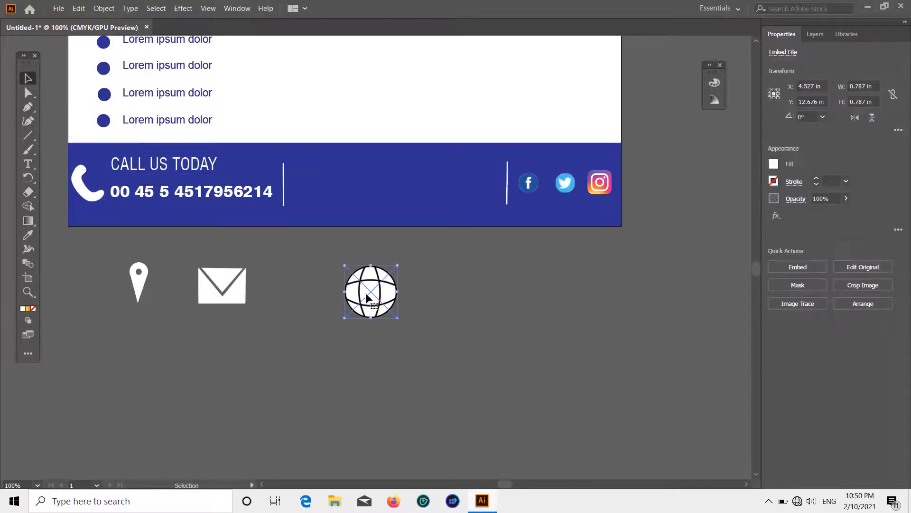
drag(143, 294, 303, 190)
click(507, 289)
- Shrink the globe icon and place it directly beneath the location pin in the footer
click(370, 270)
drag(396, 317, 351, 283)
key(ctrl+z)
drag(398, 318, 296, 203)
click(383, 304)
- Scale the location pin and globe down together to about 0.28 in wide and 0.6 in high
click(305, 167)
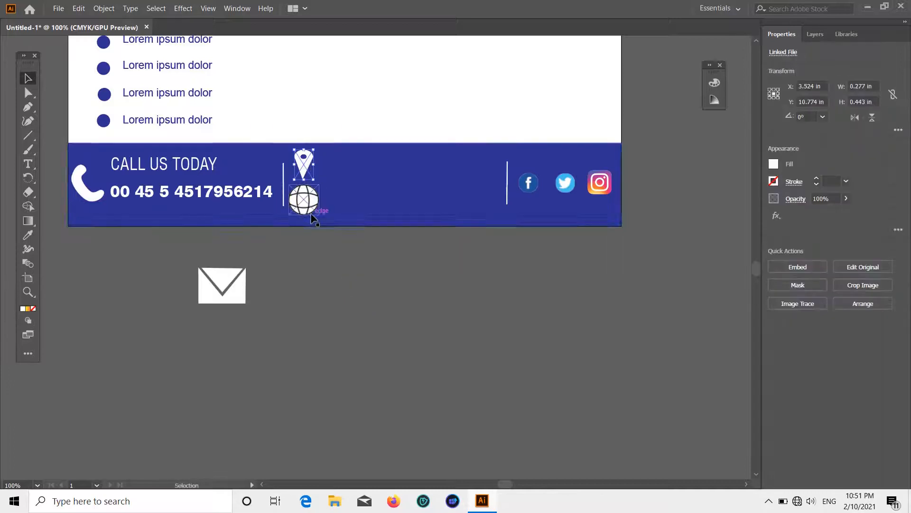
shift+click(308, 206)
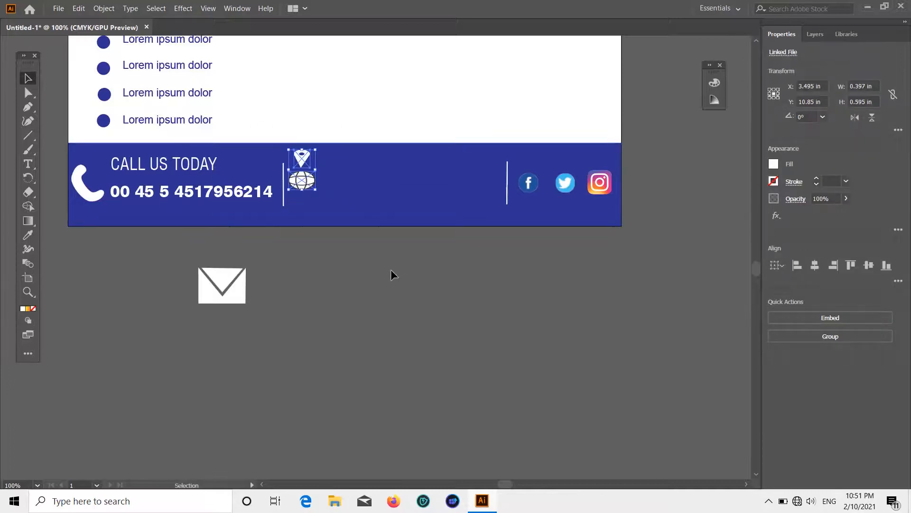
drag(321, 214, 308, 190)
- Shrink the envelope icon and place it beneath the globe in the footer
click(214, 286)
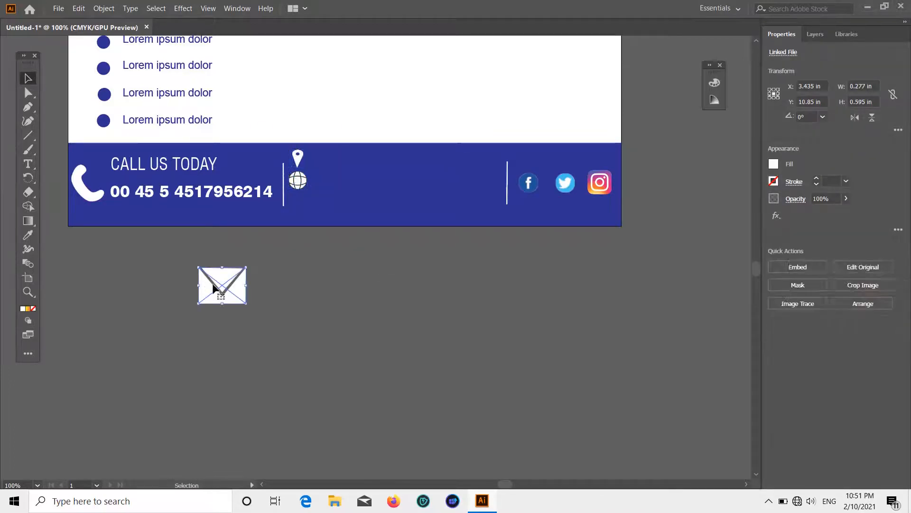
drag(245, 304, 313, 217)
click(239, 303)
click(334, 275)
scroll(334, 276, up, 3)
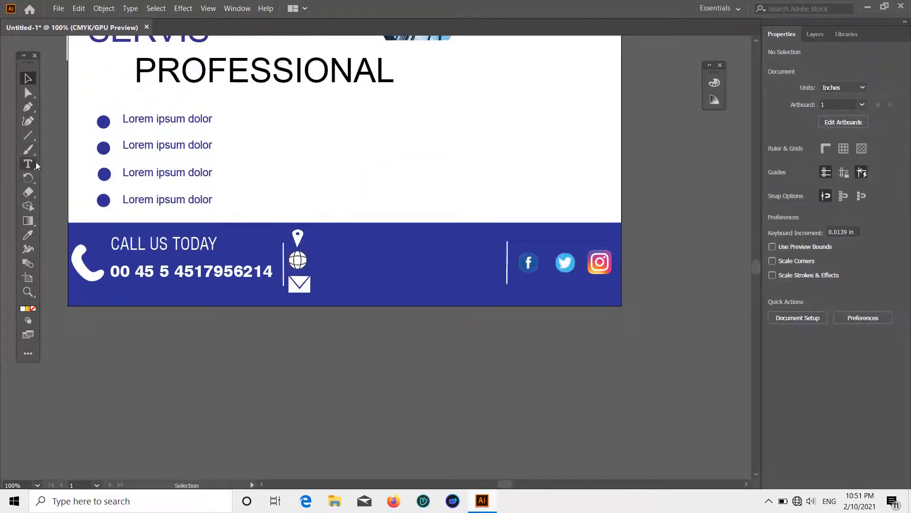
- Add a placeholder street address at 10 pt beside the location pin
click(28, 163)
click(319, 238)
click(822, 295)
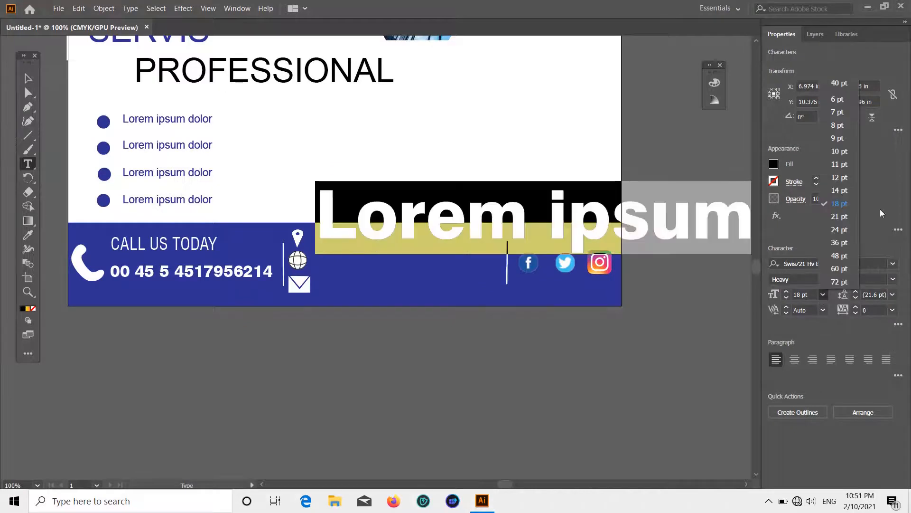
click(838, 151)
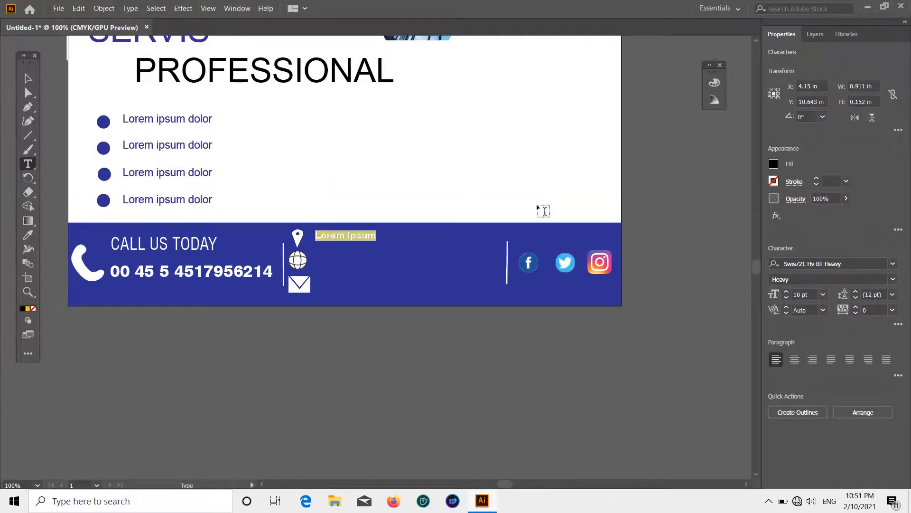
key(BackSpace)
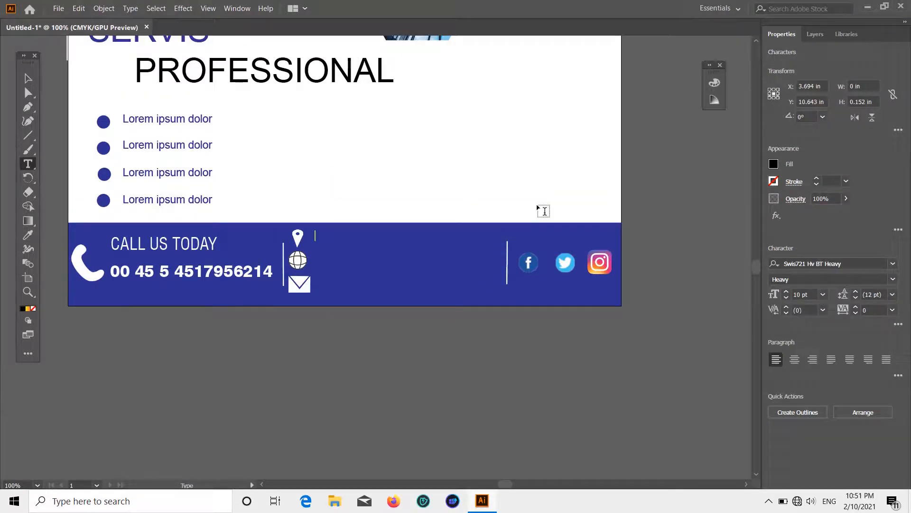
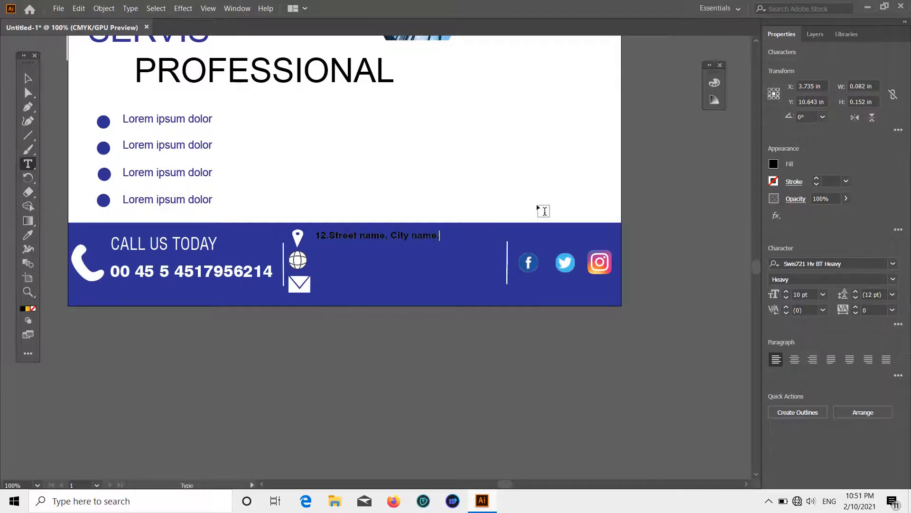
- Give the address text beside the location pin a white fill
scroll(544, 211, down, 1)
click(773, 164)
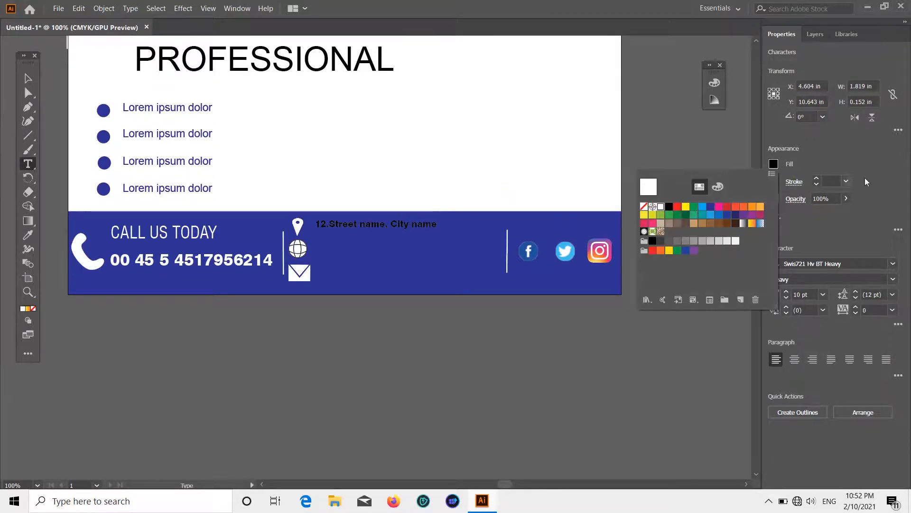
click(910, 170)
click(28, 78)
click(774, 164)
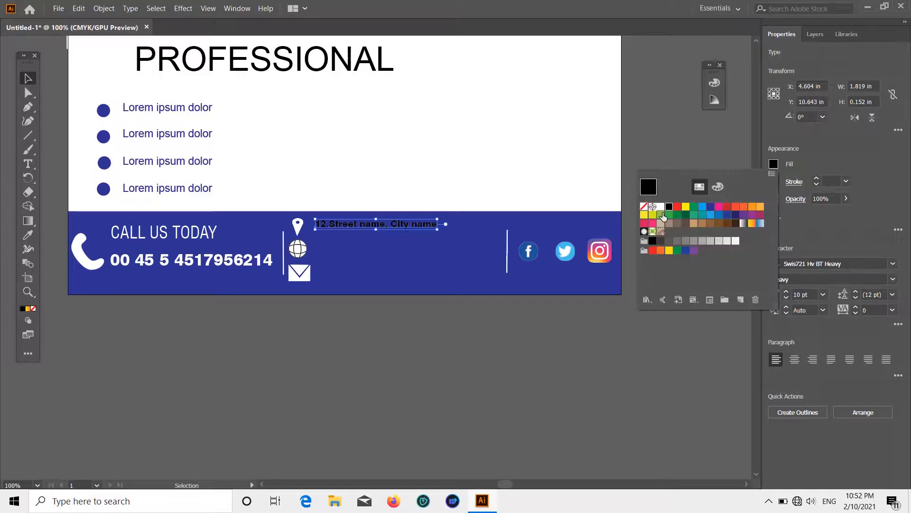
click(661, 207)
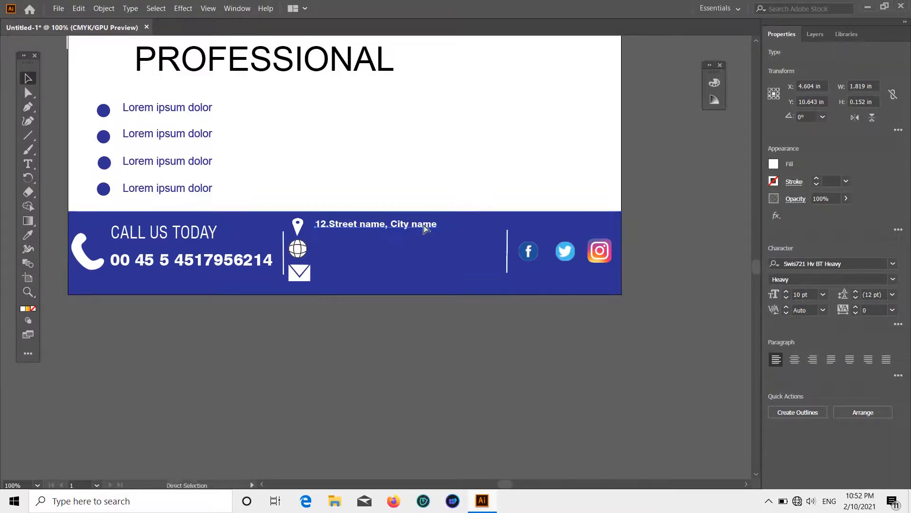
drag(425, 230, 426, 251)
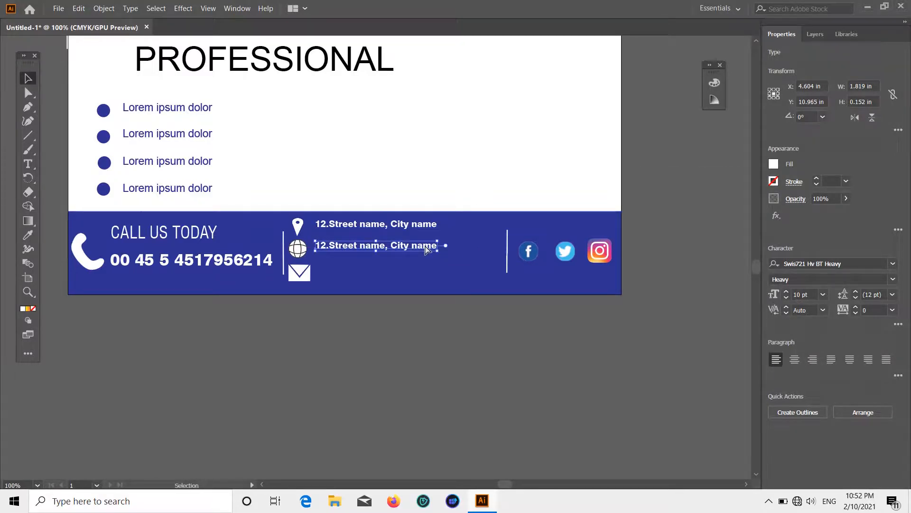
key(t)
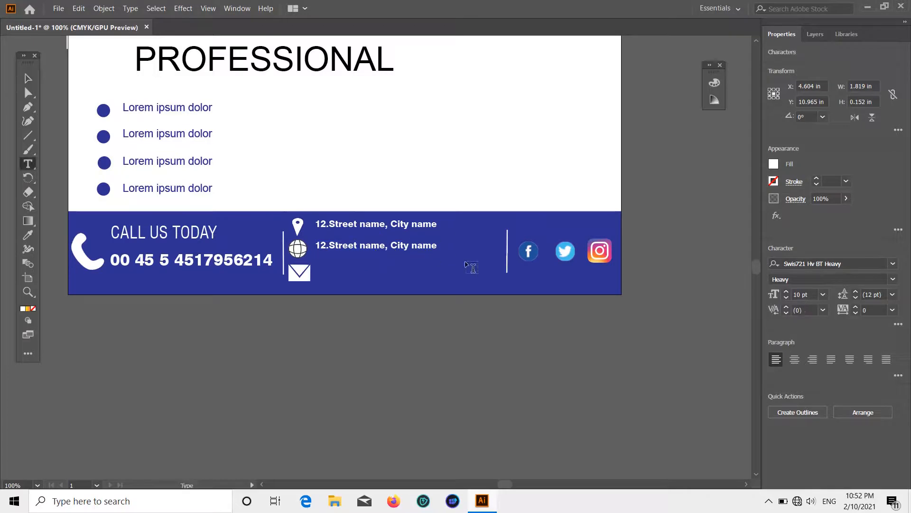
key(BackSpace)
key(BackSpace)
key(BackSpace)
key(BackSpace)
key(BackSpace)
key(BackSpace)
key(BackSpace)
key(BackSpace)
key(BackSpace)
key(BackSpace)
key(BackSpace)
key(BackSpace)
key(BackSpace)
key(BackSpace)
key(BackSpace)
key(BackSpace)
key(BackSpace)
key(BackSpace)
key(BackSpace)
key(BackSpace)
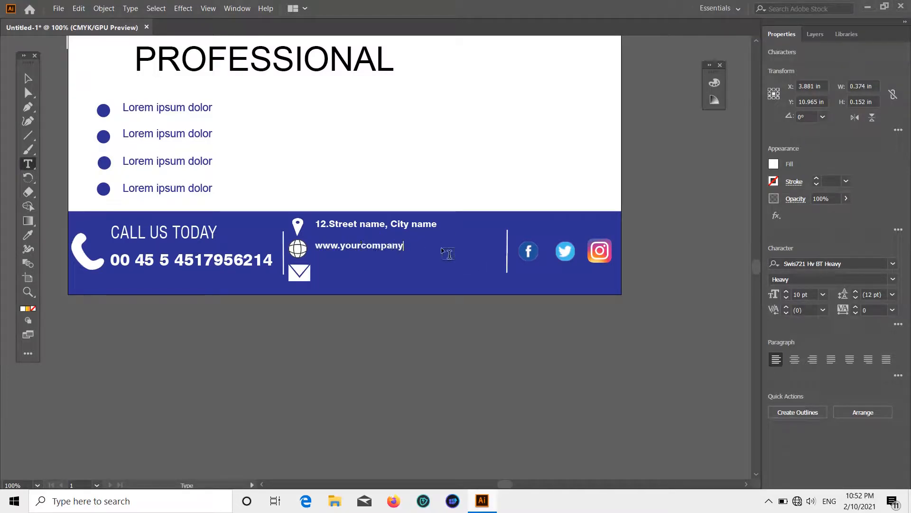
key(ctrl+z)
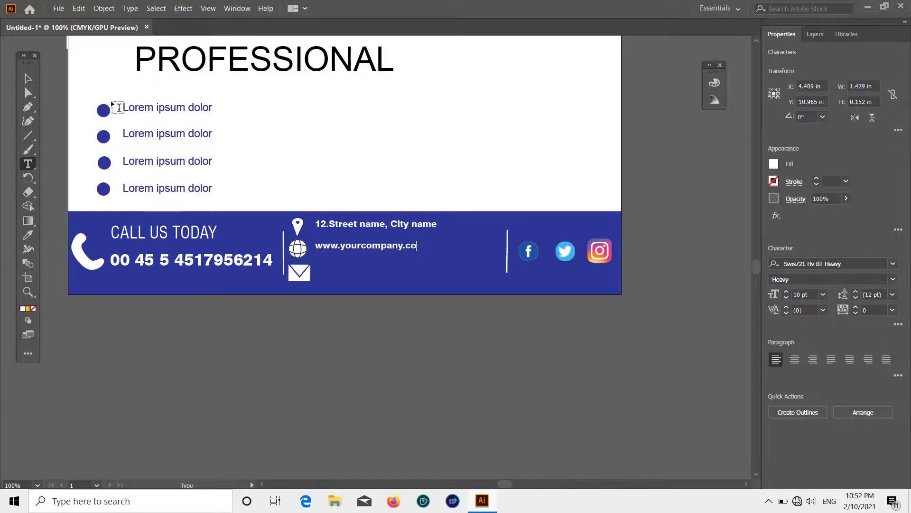
key(Escape)
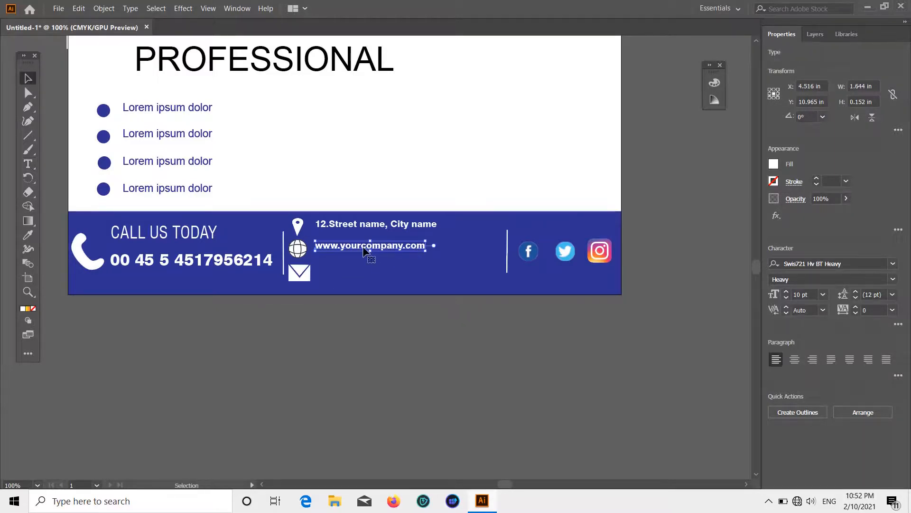
- Duplicate the website line beside the envelope icon and change the copy to the company's e-mail address
drag(364, 251, 367, 275)
double_click(345, 272)
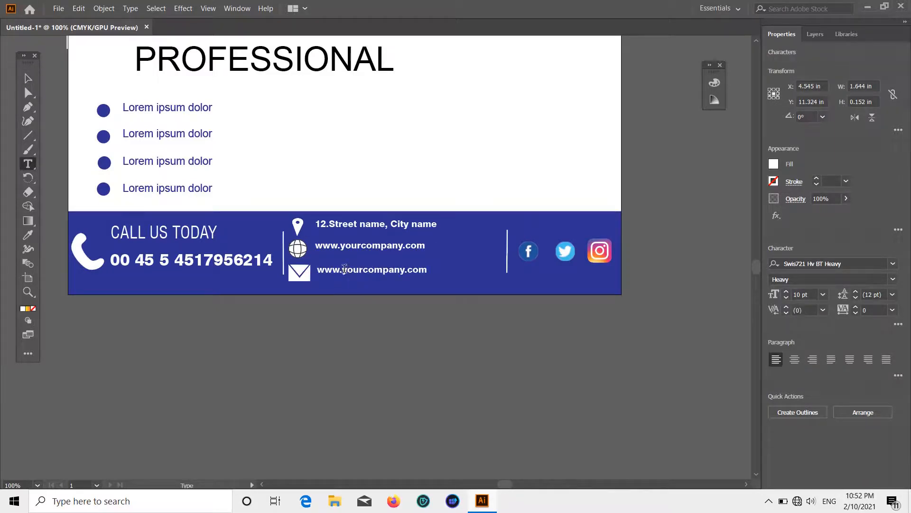
key(BackSpace)
key(BackSpace)
key(BackSpace)
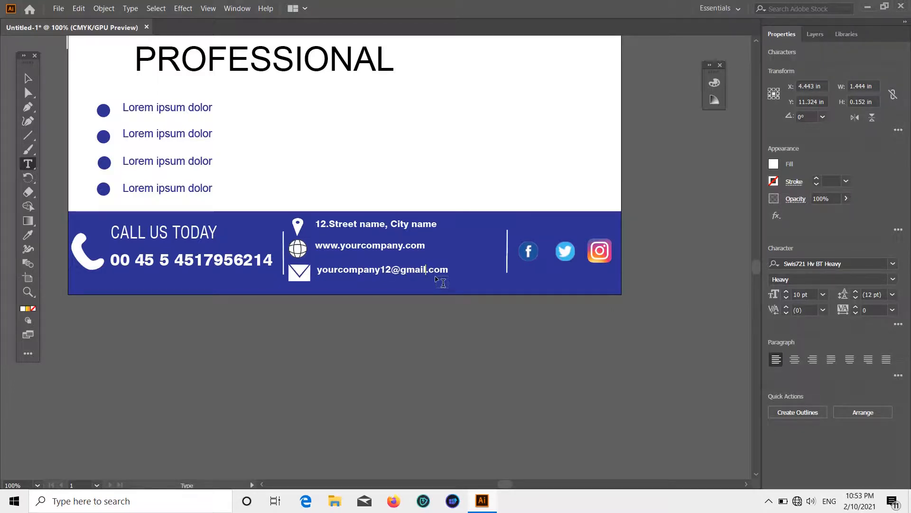
scroll(442, 283, down, 1)
scroll(443, 283, up, 2)
click(28, 79)
click(459, 307)
scroll(460, 305, down, 2)
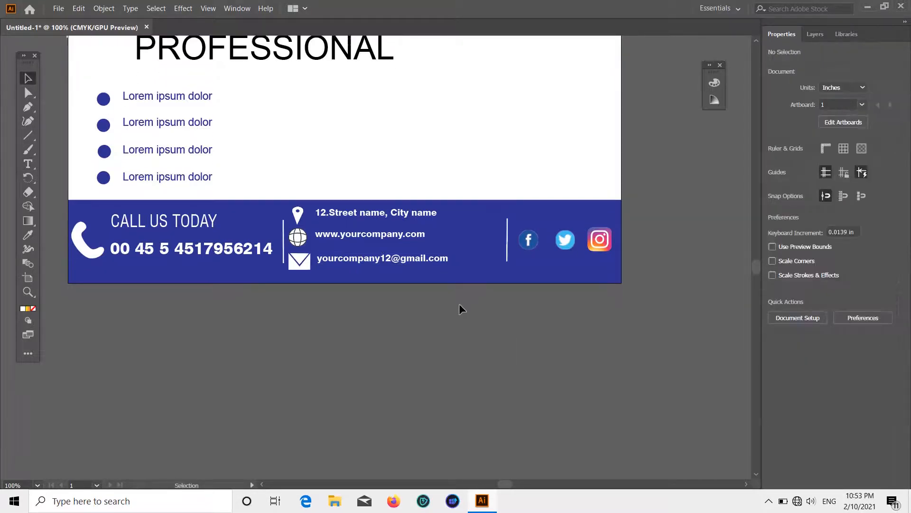
- Shrink the envelope icon slightly beside the e-mail line
click(303, 262)
drag(311, 269, 311, 270)
click(311, 289)
click(475, 337)
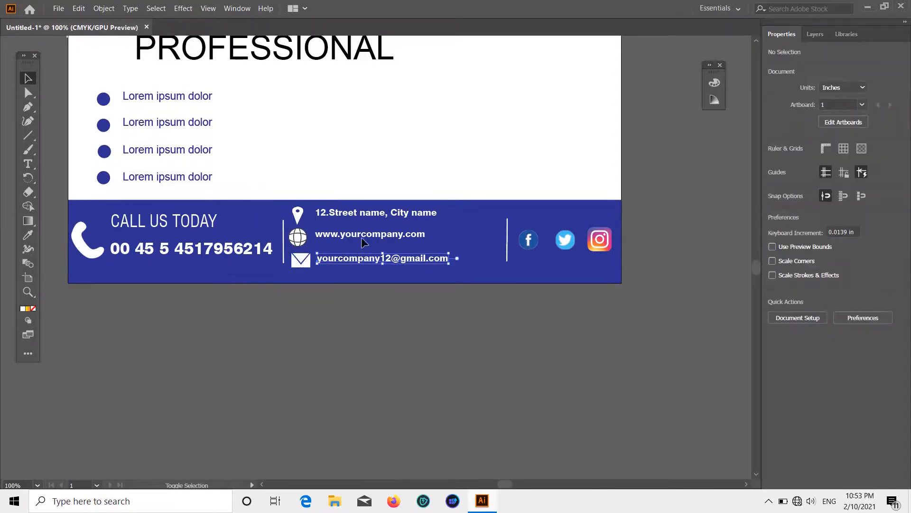
- Move the three contact lines and their icons right within the footer's middle section, and shift the left divider slightly right
drag(374, 234, 417, 240)
drag(340, 274, 284, 227)
click(406, 315)
scroll(405, 315, down, 3)
scroll(405, 315, up, 2)
click(363, 340)
scroll(284, 238, down, 1)
scroll(558, 303, down, 1)
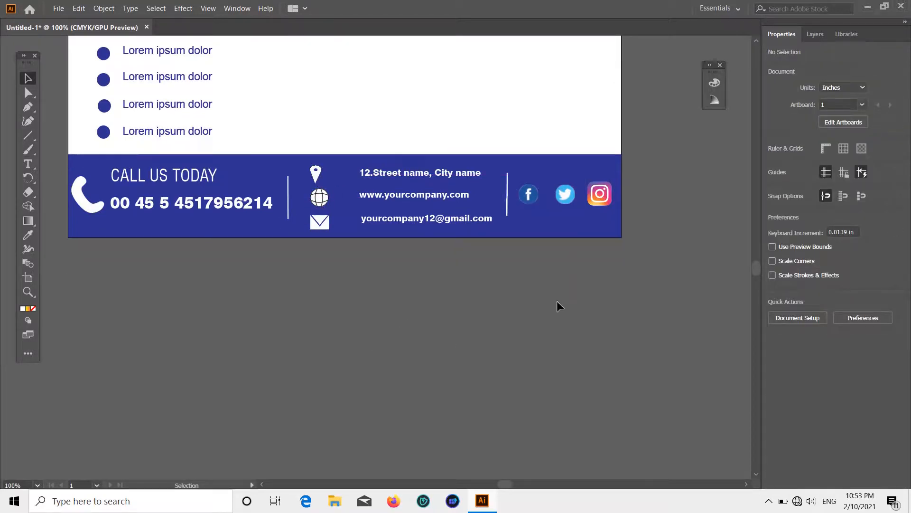
- Select the phone icon, "CALL US TODAY" and the phone number together and scale them down to about 2.73 in wide
click(195, 203)
shift+click(92, 204)
shift+click(128, 187)
click(114, 266)
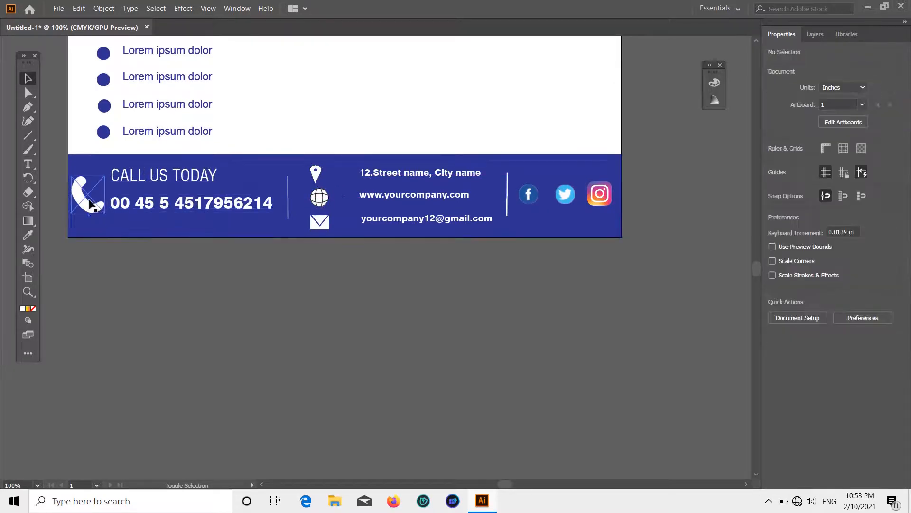
click(90, 204)
shift+click(134, 203)
shift+click(134, 177)
drag(274, 214, 256, 211)
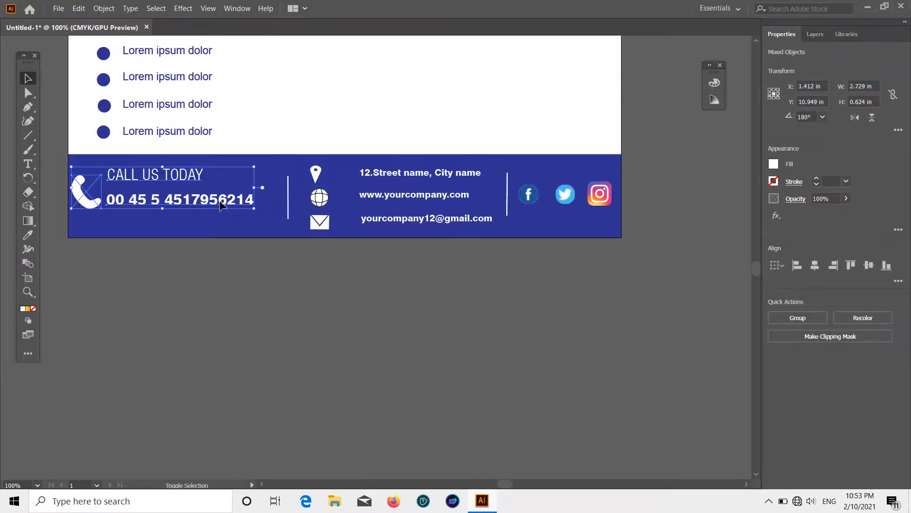
- Reselect the phone icon and both call texts, and enlarge them together slightly to about 2.78 in wide
key(ctrl+shift+a)
click(91, 201)
shift+click(137, 178)
shift+click(190, 202)
click(240, 267)
click(90, 202)
shift+click(129, 177)
shift+click(166, 203)
mouse_move(254, 208)
mouse_down()
mouse_move(273, 224)
mouse_move(259, 211)
mouse_up()
shift+click(209, 198)
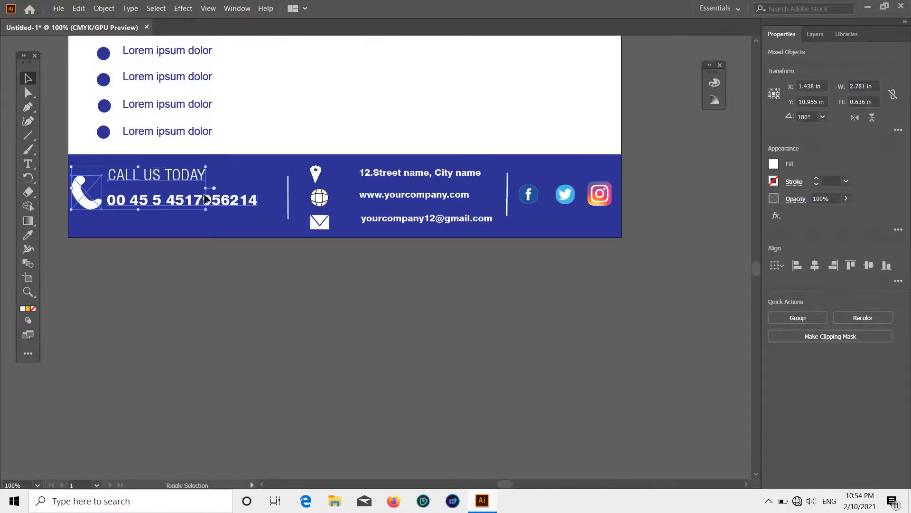
- Move the phone icon, "CALL US TODAY" and the phone number together slightly right in the footer's first section
click(246, 251)
click(148, 178)
shift+click(87, 202)
shift+click(170, 198)
drag(169, 197, 182, 203)
click(295, 289)
- Add a "Lorem ipsum dolor" text frame about 1.38 in wide and 0.22 in high, just below the end of "PROFESSIONAL"
scroll(338, 378, up, 5)
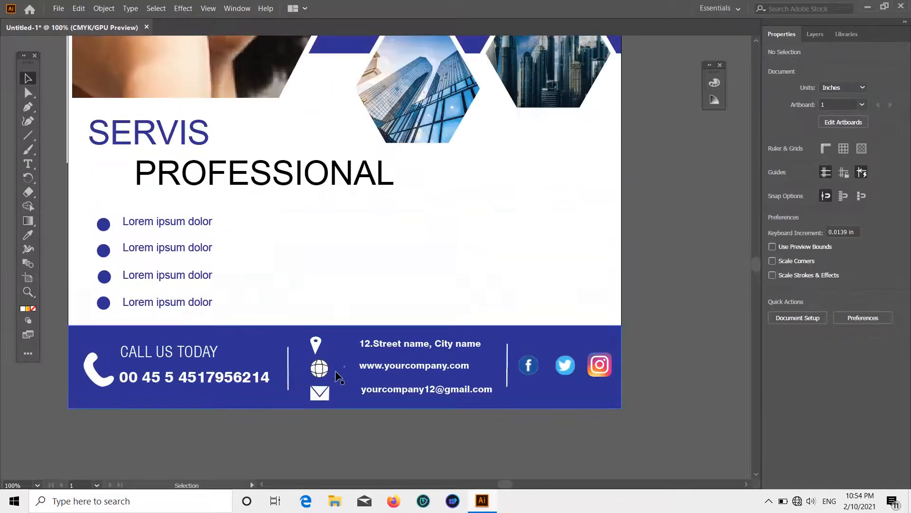
scroll(340, 370, up, 1)
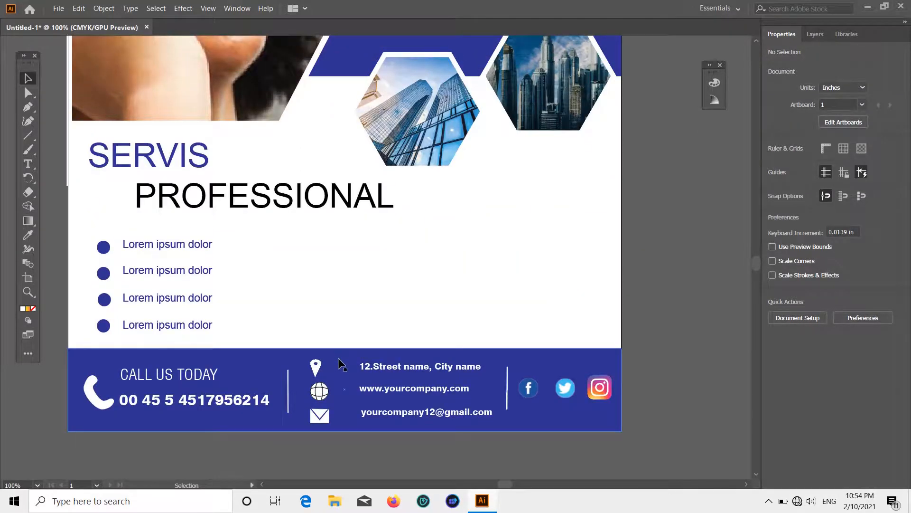
key(t)
scroll(371, 216, down, 1)
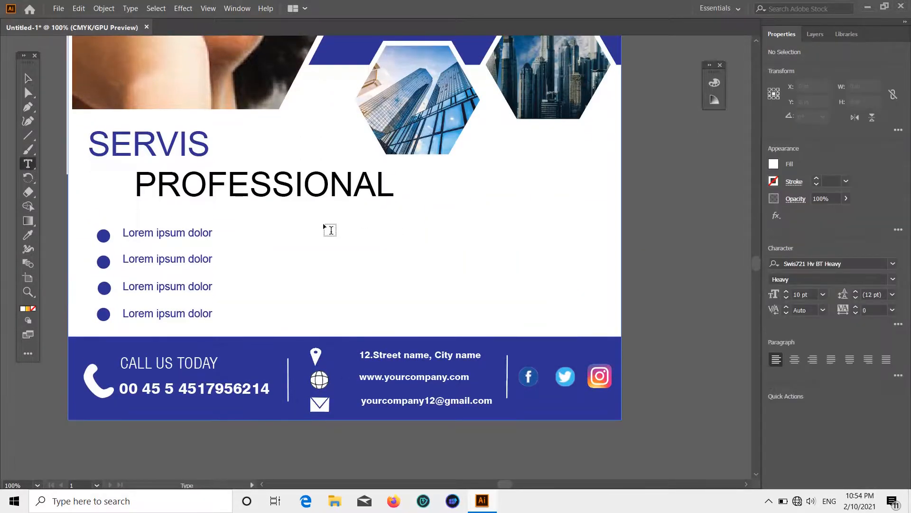
drag(318, 221, 414, 232)
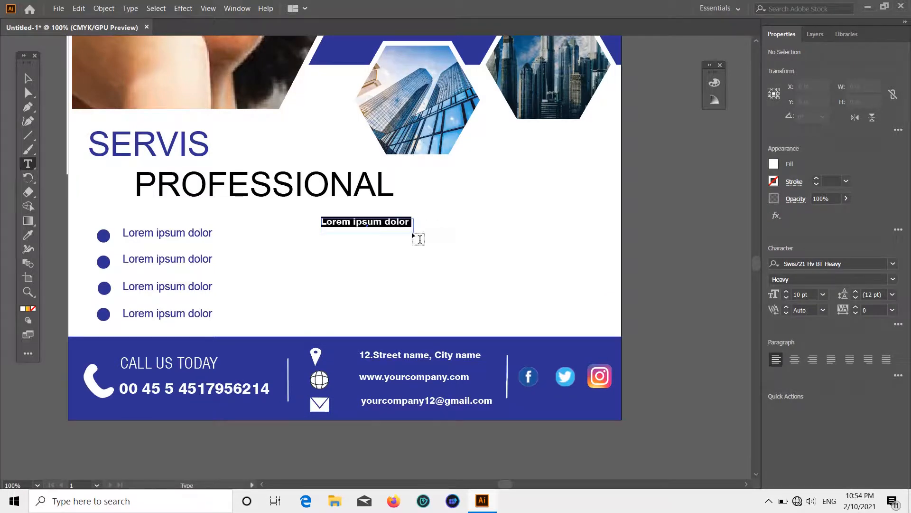
key(Escape)
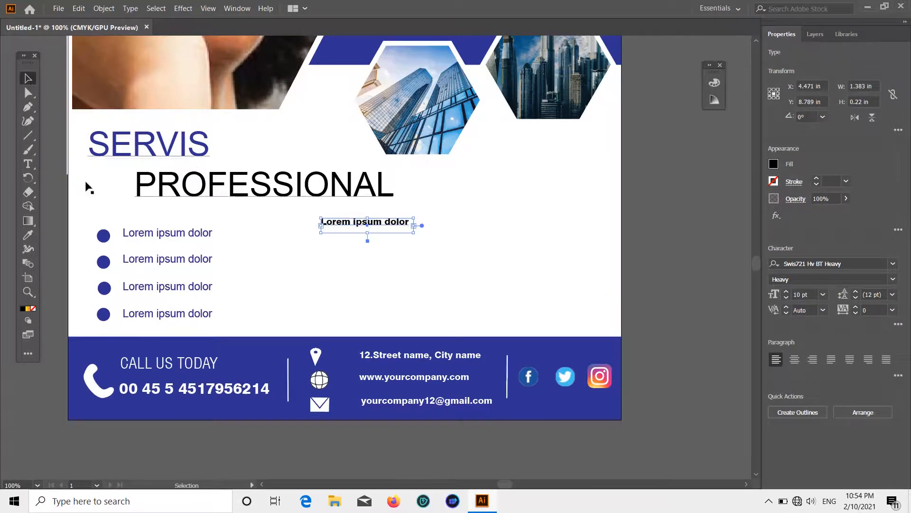
- Draw a rectangle about 1.73 by 0.31 in over the new "Lorem ipsum dolor" text and fill it with the flyer's dark blue
click(28, 220)
right_click(29, 134)
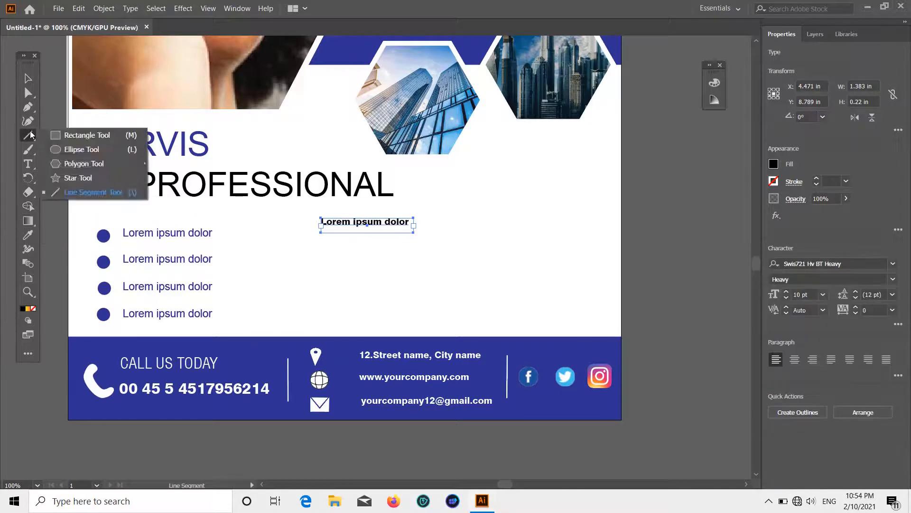
click(56, 134)
drag(306, 212, 422, 233)
click(774, 164)
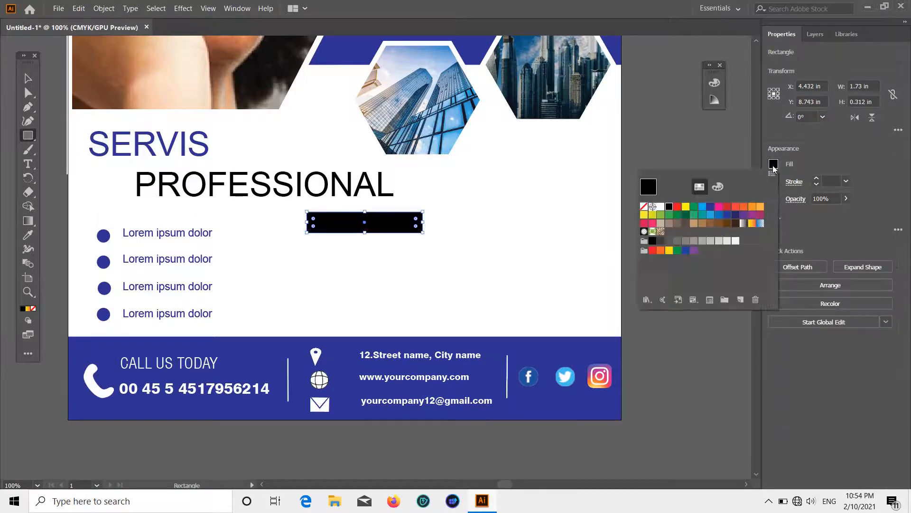
click(649, 186)
- Send the blue rectangle behind the "Lorem ipsum dolor" text and position it under the text as a label background
click(27, 77)
drag(351, 224, 354, 244)
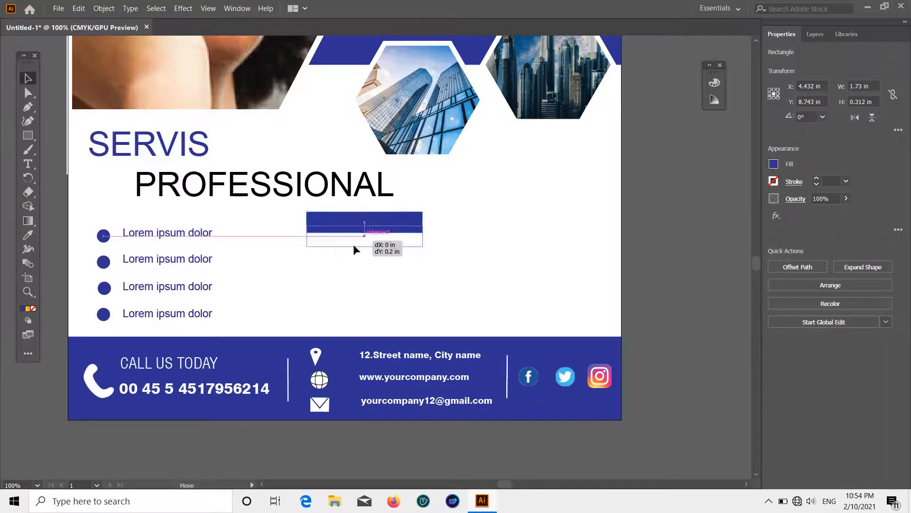
right_click(354, 223)
mouse_move(427, 383)
click(543, 386)
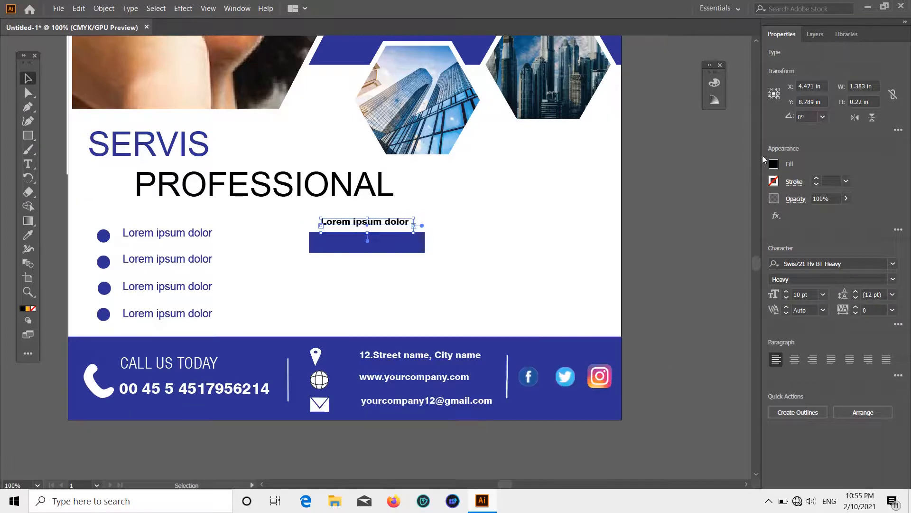
drag(376, 238, 377, 222)
- Make the label text white and nudge the blue rectangle so it sits centred behind the text
click(377, 221)
click(774, 164)
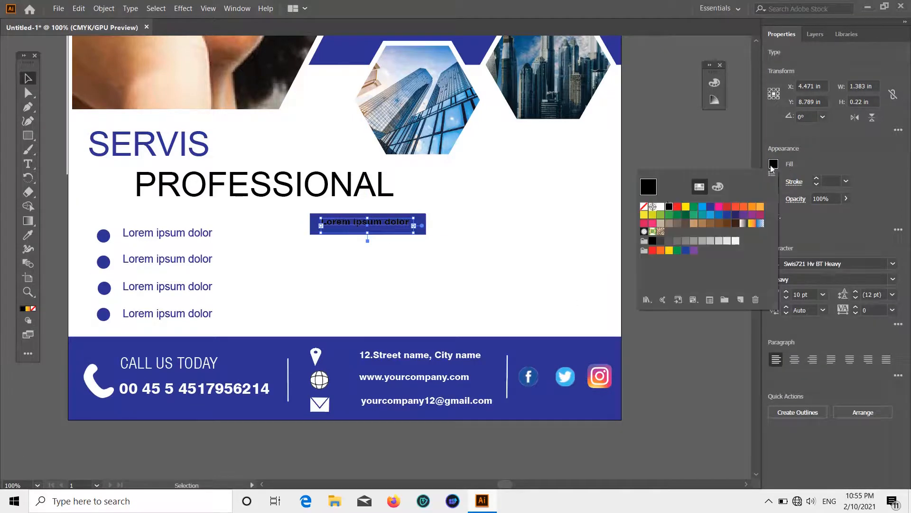
click(661, 208)
scroll(579, 240, down, 1)
click(427, 218)
click(422, 210)
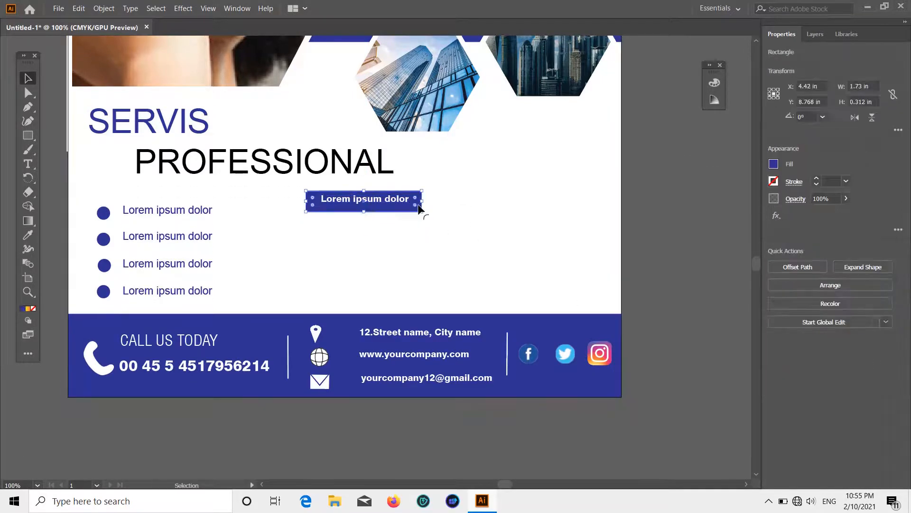
drag(390, 209, 390, 207)
click(677, 218)
- Group the white text with its blue rectangle and place a copy of the label beside it on the right
click(352, 205)
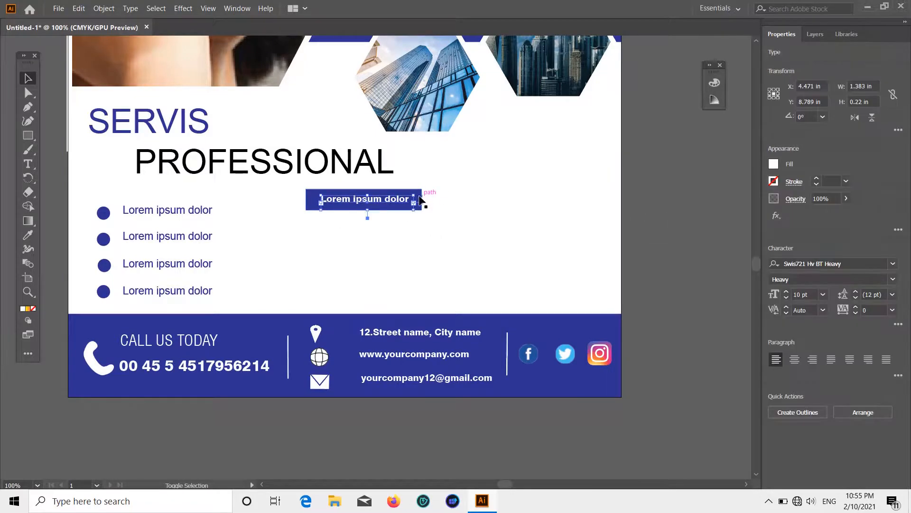
shift+click(419, 194)
right_click(411, 195)
click(453, 272)
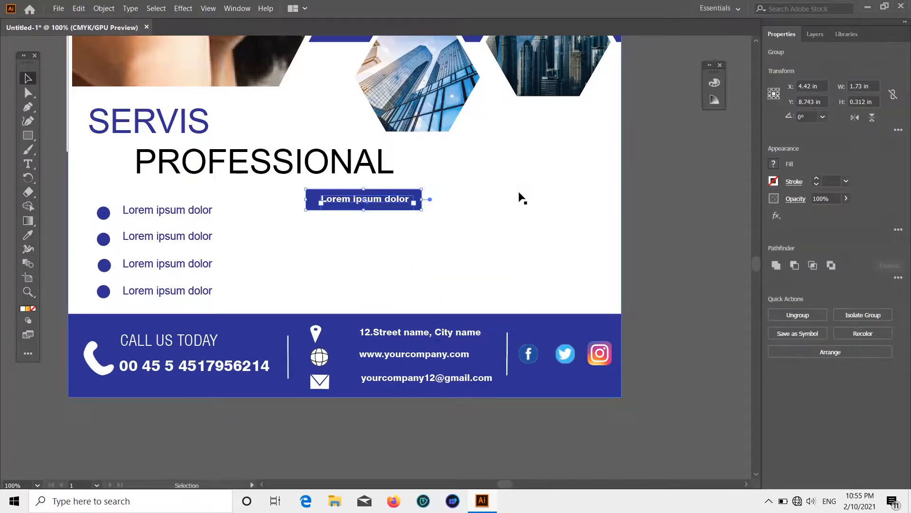
click(522, 197)
click(403, 199)
drag(404, 200, 547, 200)
click(532, 246)
- Add a placeholder paragraph frame about 1.49 in wide and 1 in high below the first blue label
scroll(427, 242, down, 1)
click(29, 164)
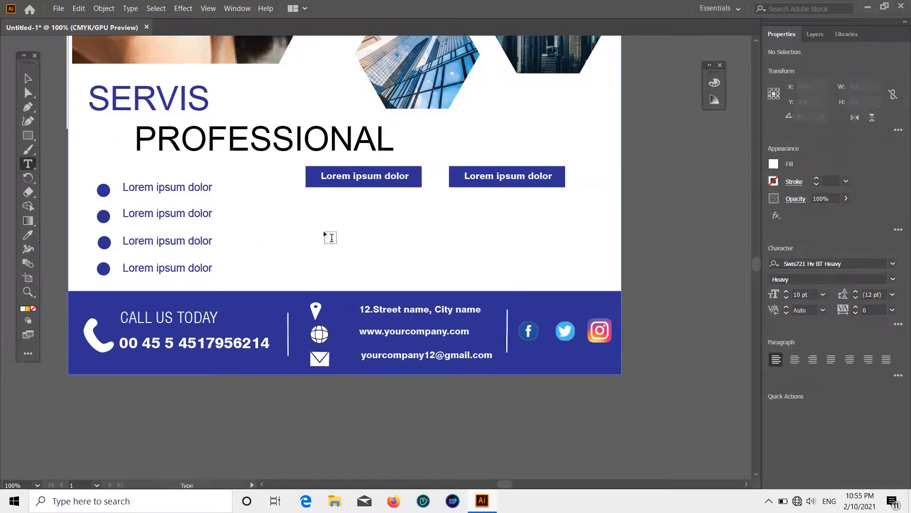
scroll(332, 228, down, 1)
drag(312, 186, 414, 253)
key(Escape)
- Change the placeholder paragraph's fill to dark grey
scroll(375, 204, down, 1)
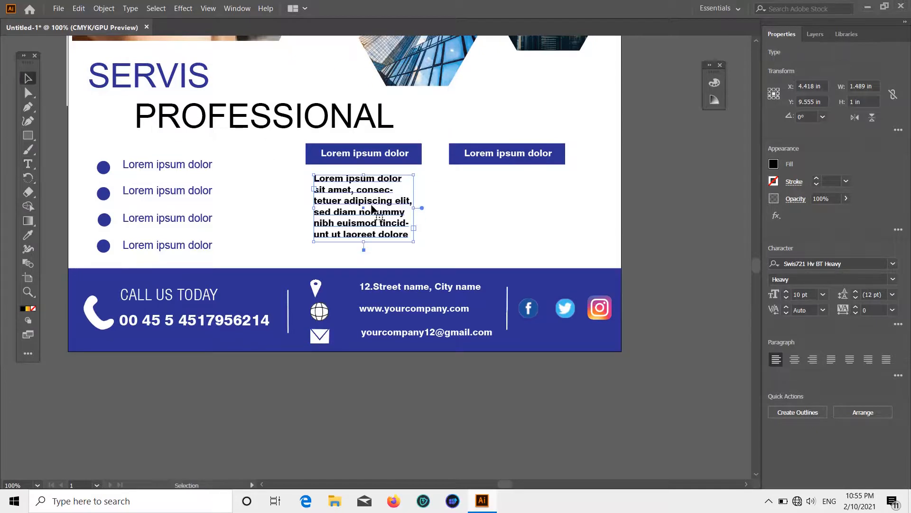
scroll(474, 200, up, 1)
click(773, 163)
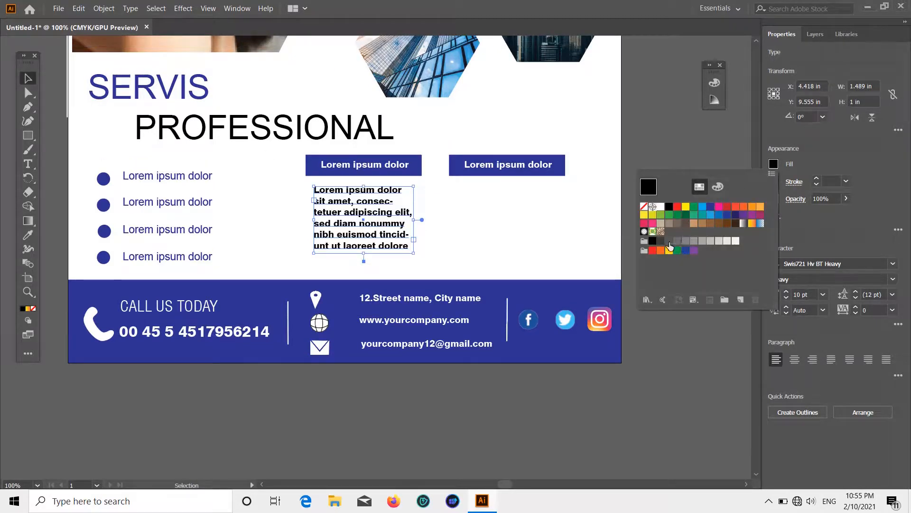
click(668, 241)
- Place a copy of the grey paragraph below the second blue label
scroll(397, 206, down, 1)
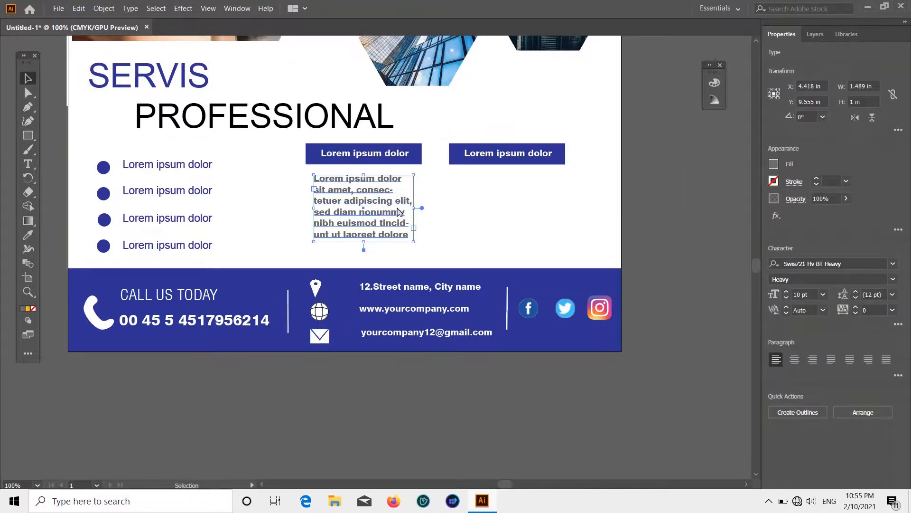
drag(397, 206, 544, 208)
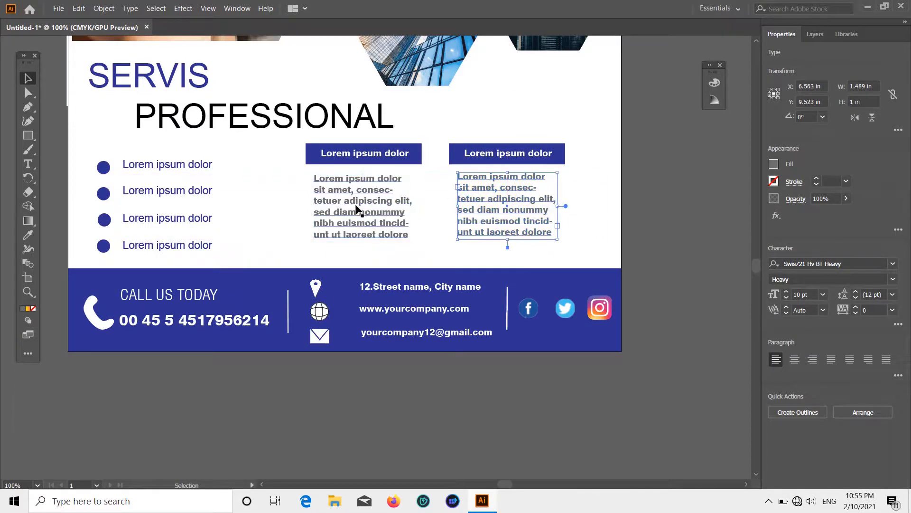
drag(357, 204, 357, 203)
click(626, 263)
- Nudge the large photo of the smiling woman slightly right on the flyer
scroll(613, 279, up, 1)
scroll(612, 280, down, 2)
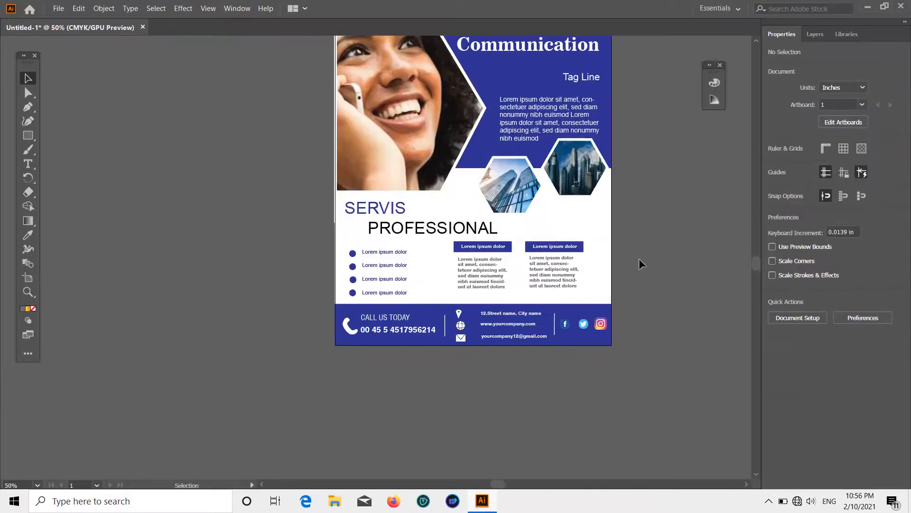
scroll(639, 260, up, 7)
drag(708, 283, 647, 300)
scroll(647, 299, up, 2)
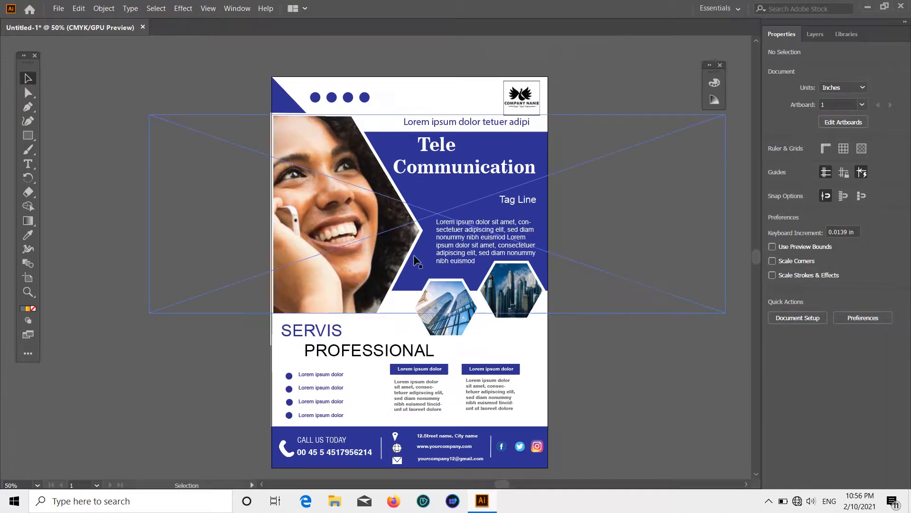
click(339, 232)
click(661, 218)
- Export the flyer as a PNG named "tele flyer" into the Desktop's Ilastrater folder and accept the PNG options
scroll(633, 229, down, 2)
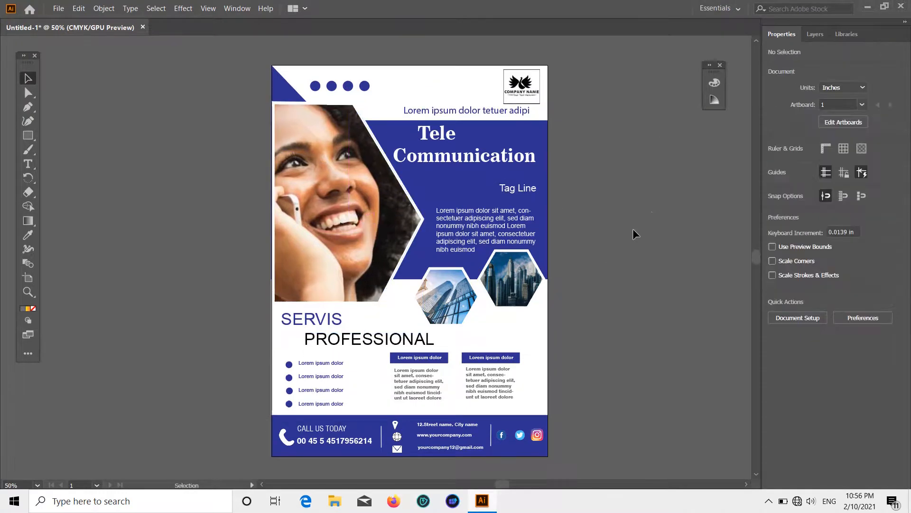
scroll(626, 228, up, 2)
click(59, 8)
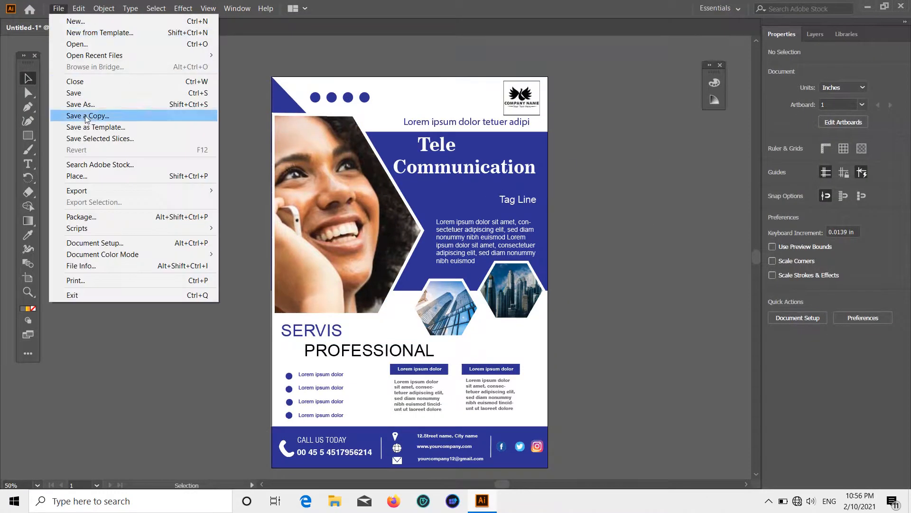
mouse_move(100, 189)
click(256, 200)
scroll(47, 133, up, 2)
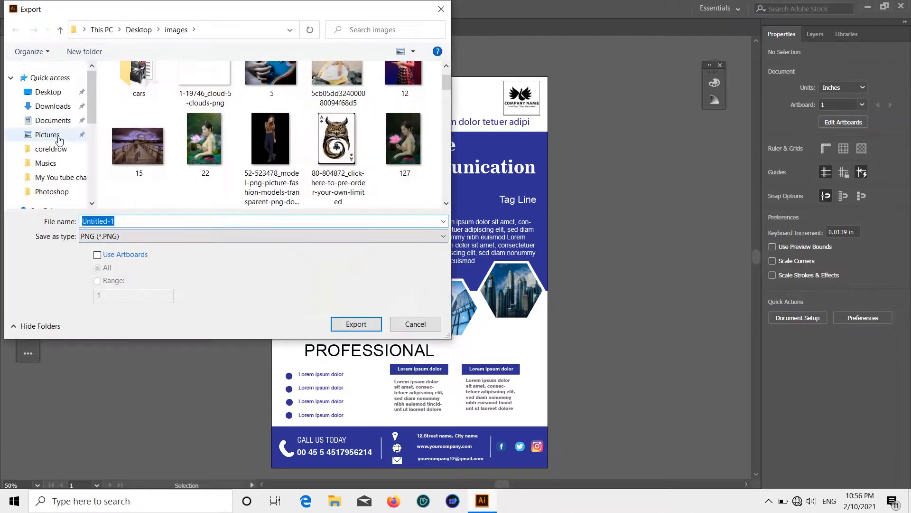
click(45, 92)
double_click(338, 100)
text(t)
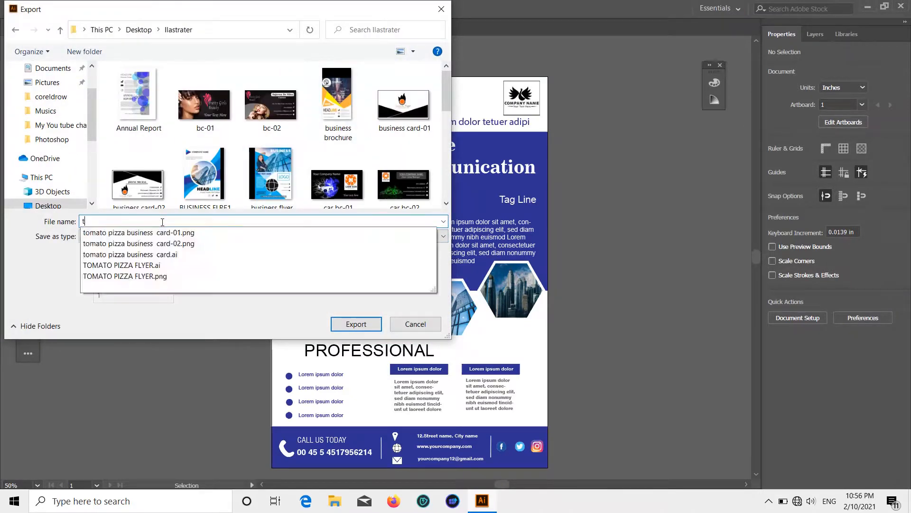
text(ele flyer)
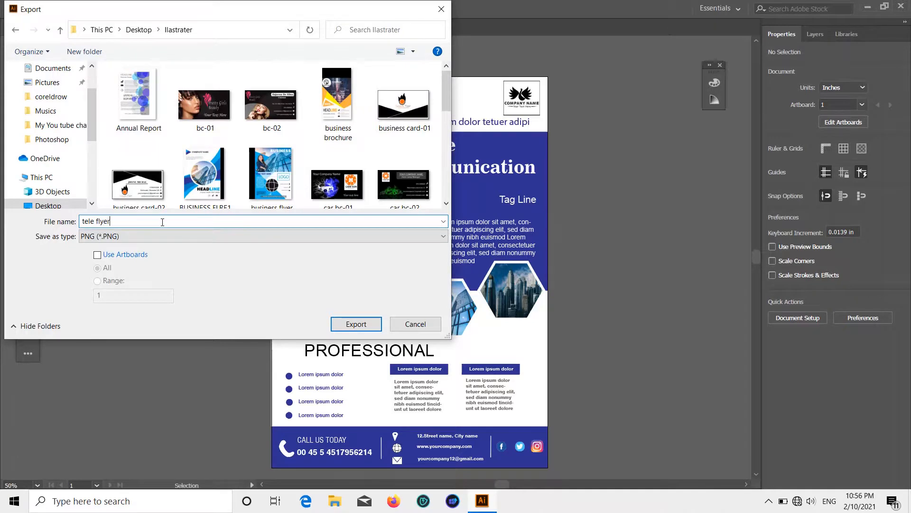
key(Return)
click(465, 430)
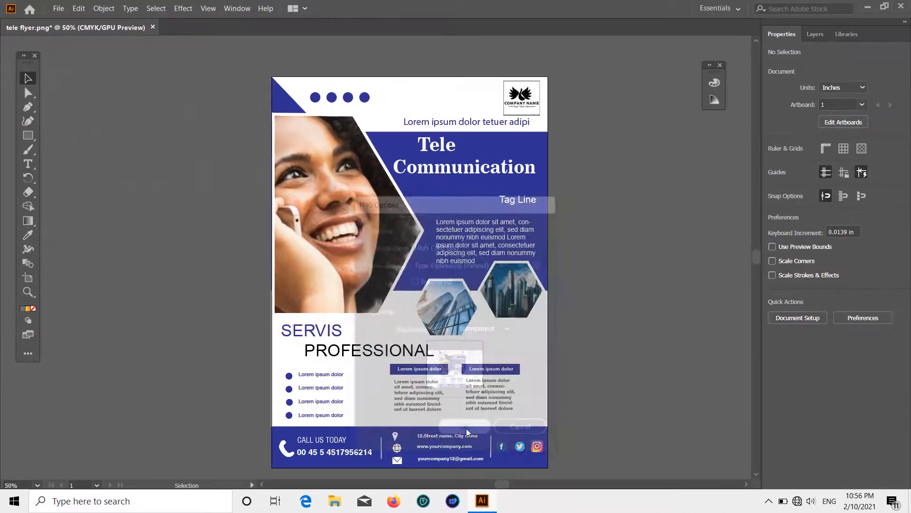